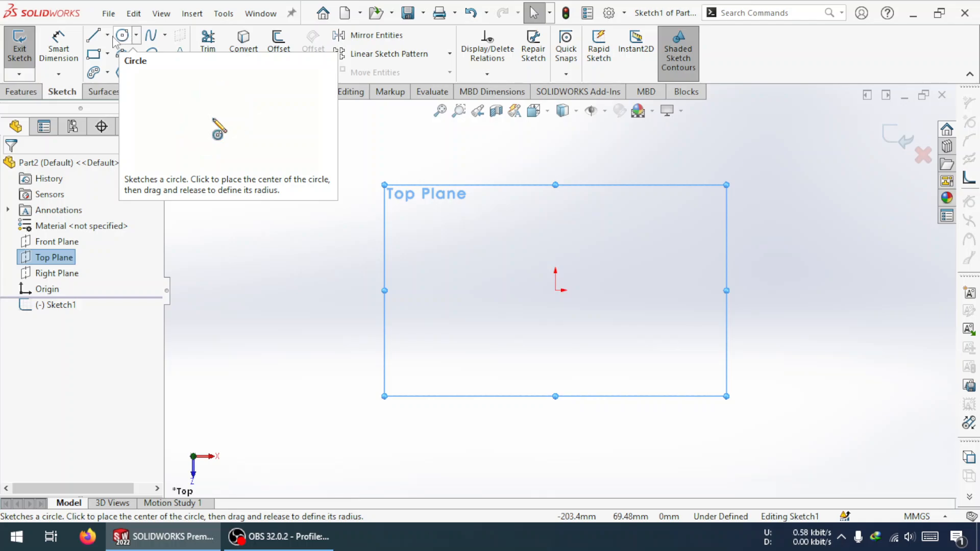
Step: Sketch a vertical centerline about 72 mm long, starting at the origin and running upward
{"action": "left_click", "coordinate": [107, 35]}
{"action": "left_click", "coordinate": [118, 68]}
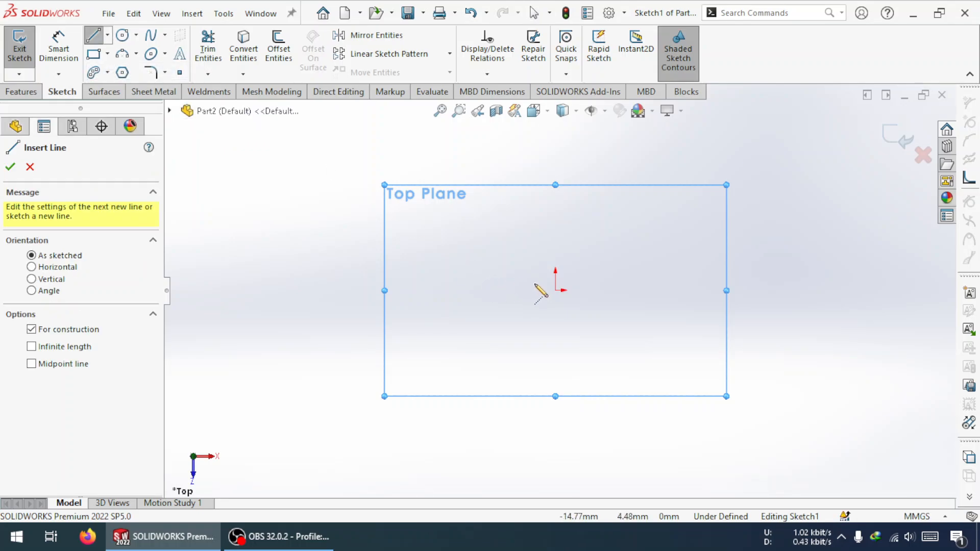
{"action": "left_click", "coordinate": [555, 290]}
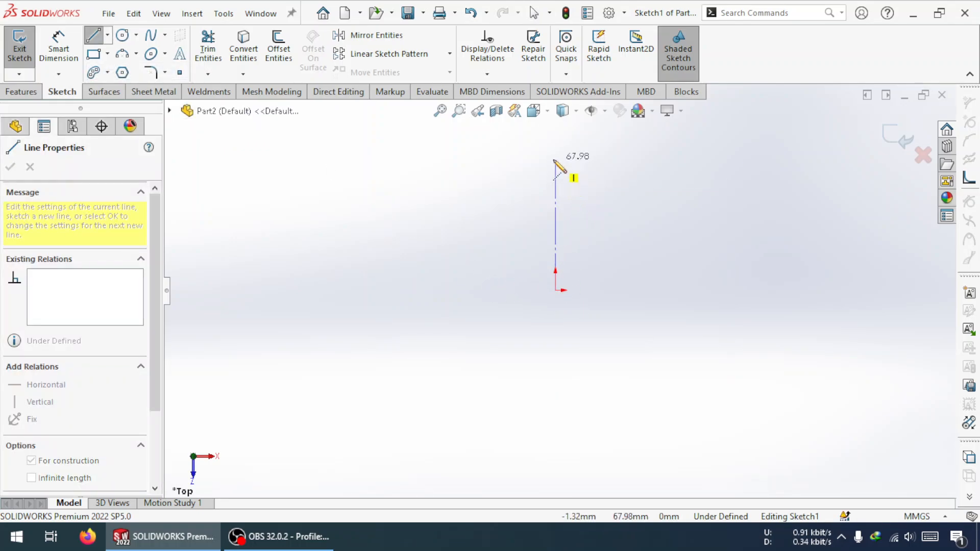
{"action": "left_click", "coordinate": [556, 151]}
{"action": "scroll", "coordinate": [556, 152], "scroll_direction": "down", "scroll_amount": 3}
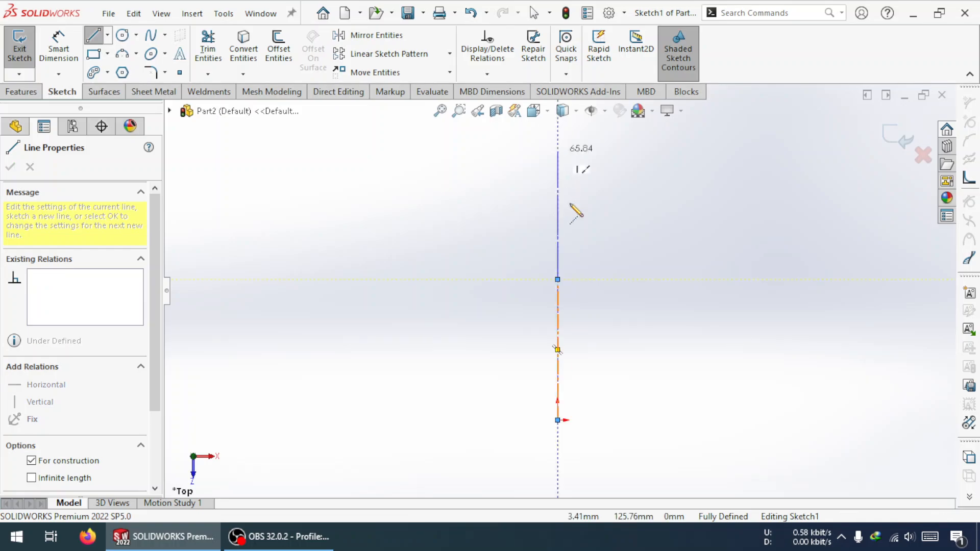
{"action": "key", "text": "Escape"}
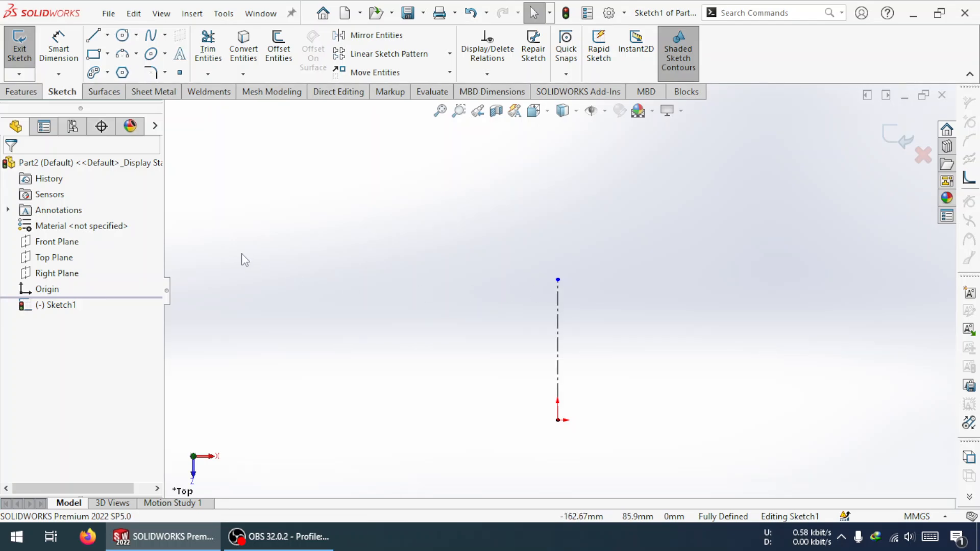
Step: Sketch the profile's inner side beside the centerline: an about 54 mm vertical line, an inward diagonal about 15 mm long, and a short vertical line level with the origin
{"action": "left_click", "coordinate": [94, 37]}
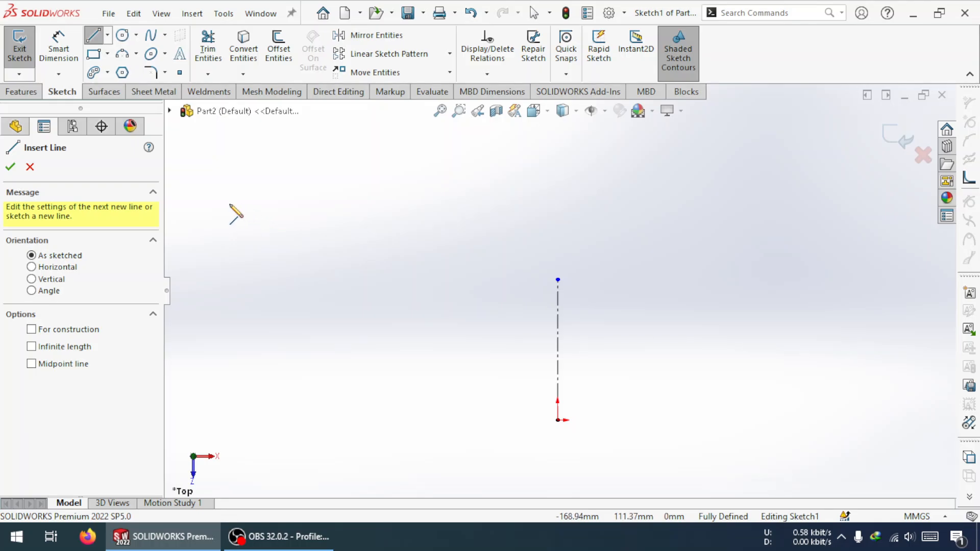
{"action": "left_click", "coordinate": [493, 280]}
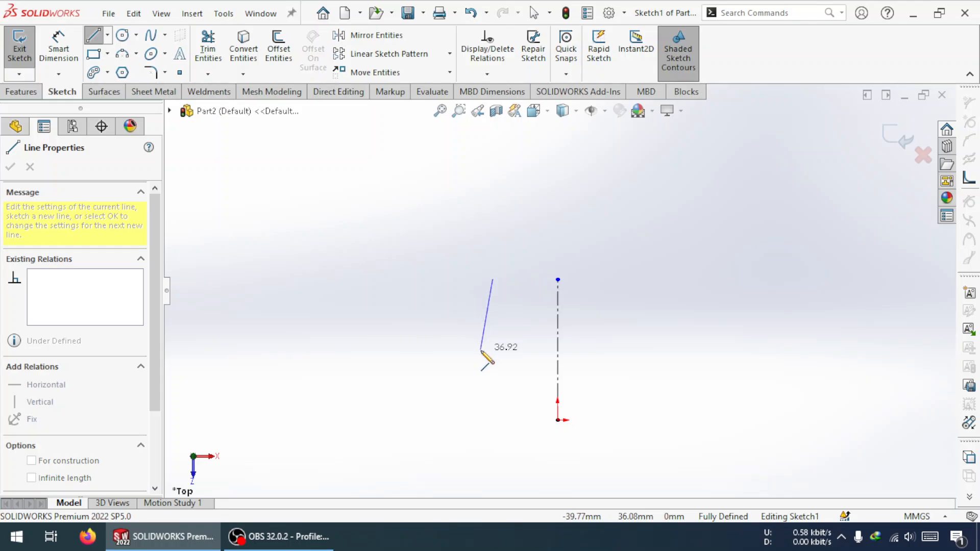
{"action": "left_click", "coordinate": [493, 384]}
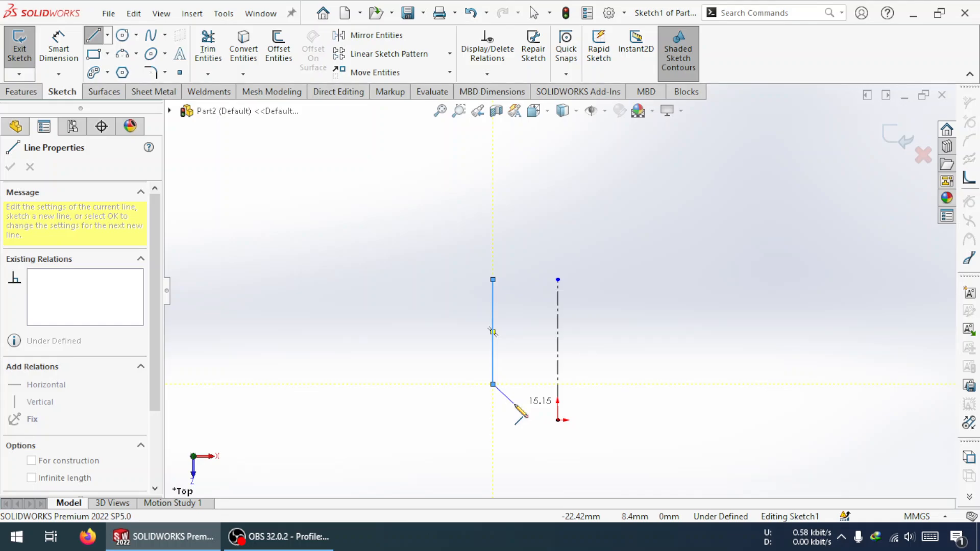
{"action": "double_click", "coordinate": [515, 405]}
{"action": "left_click", "coordinate": [514, 405]}
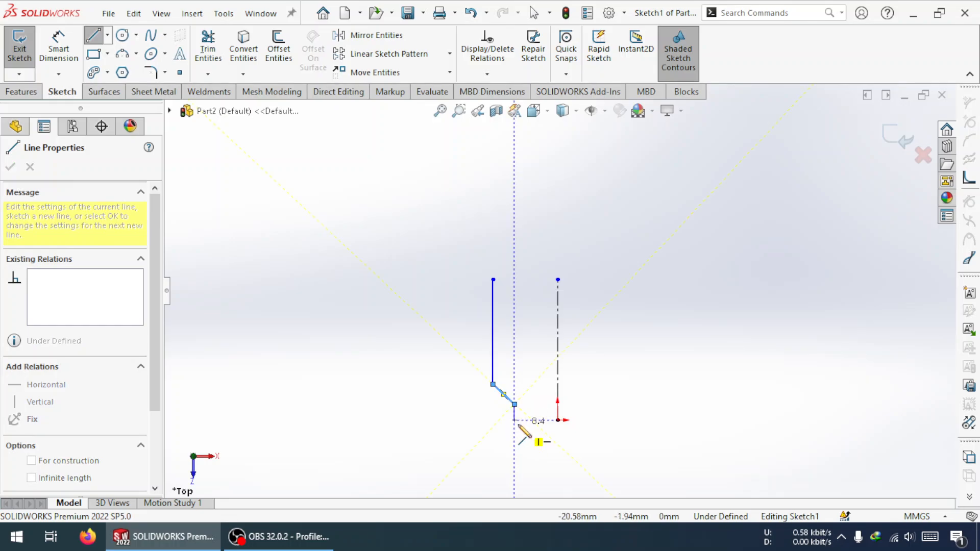
{"action": "double_click", "coordinate": [518, 424]}
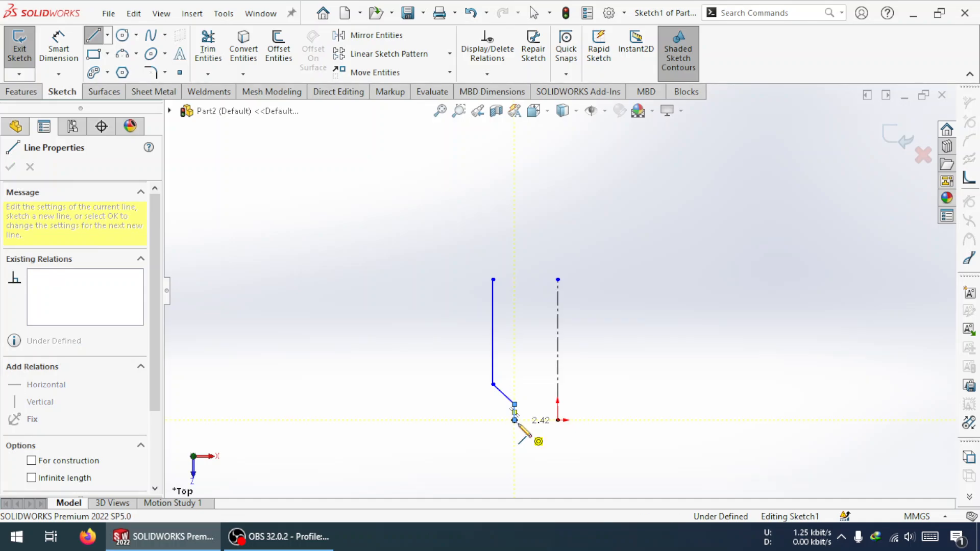
{"action": "key", "text": "Escape"}
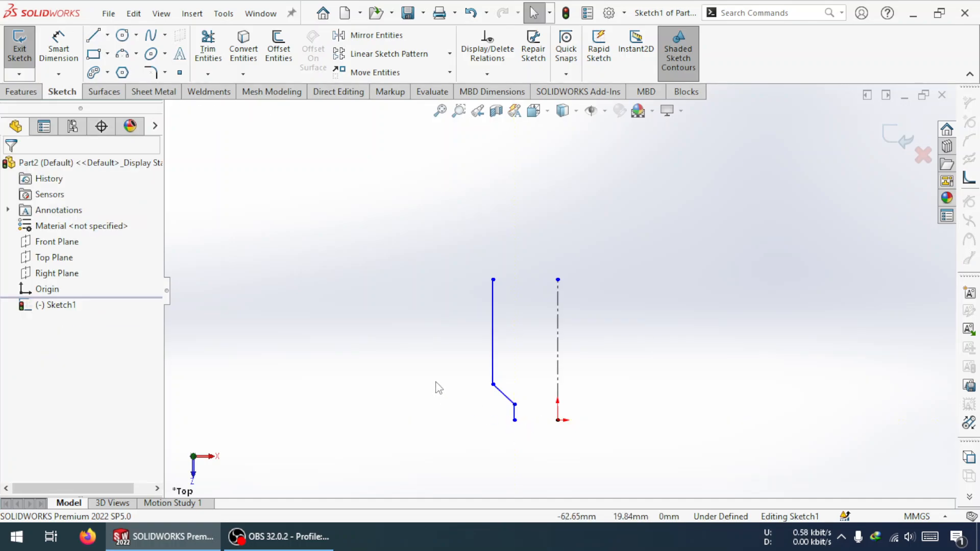
Step: Close the profile with a horizontal top line about 37 mm long, a vertical outer line about 72 mm long, and a horizontal bottom line
{"action": "key", "text": "l"}
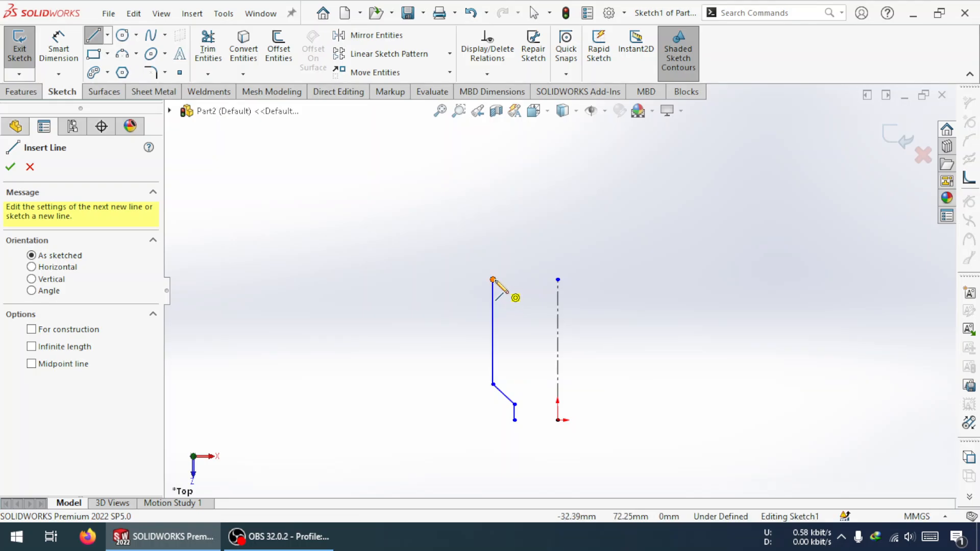
{"action": "left_click", "coordinate": [493, 280]}
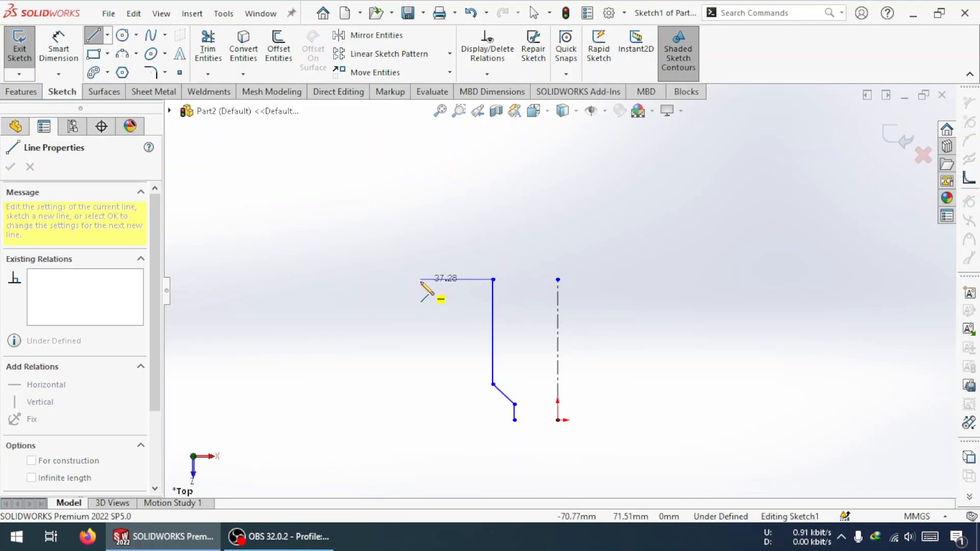
{"action": "left_click", "coordinate": [422, 299]}
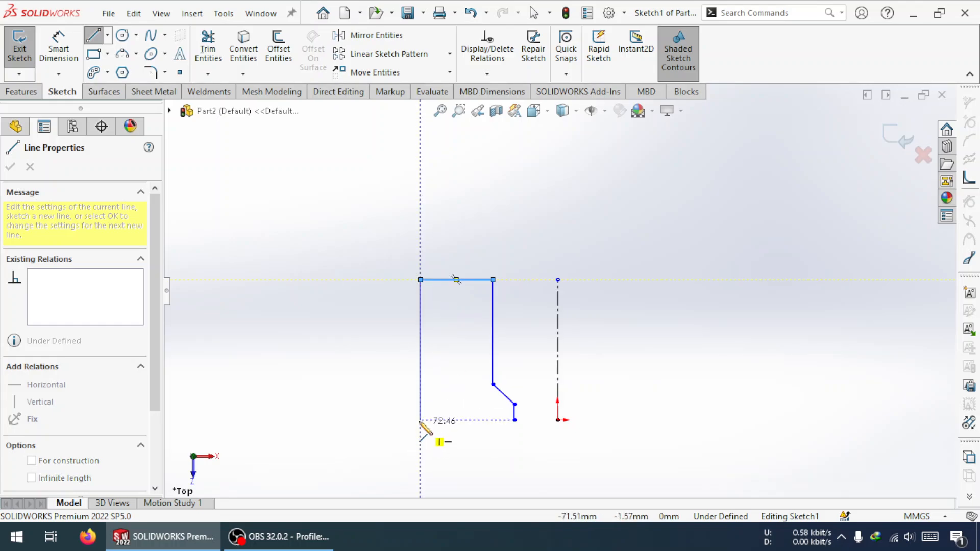
{"action": "left_click", "coordinate": [421, 420]}
{"action": "left_click", "coordinate": [515, 420]}
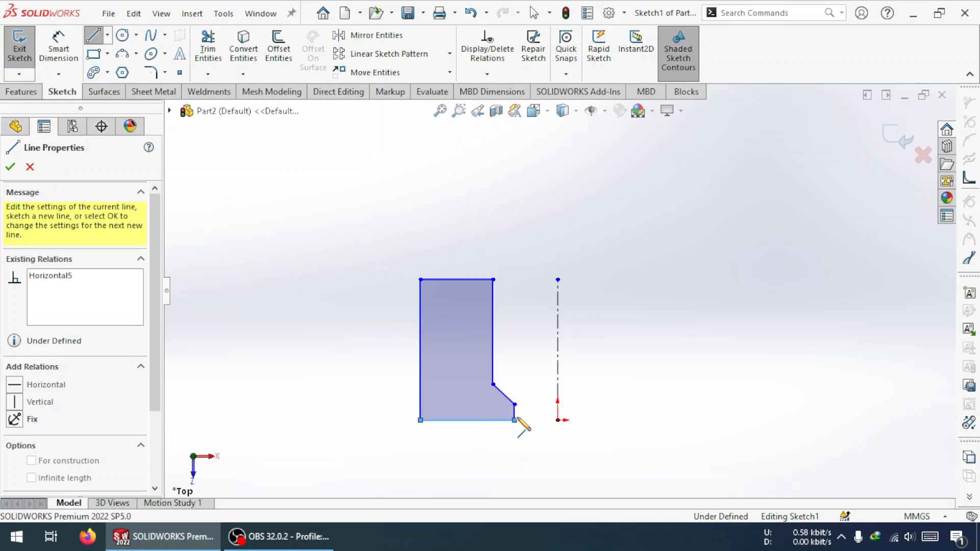
{"action": "key", "text": "Escape"}
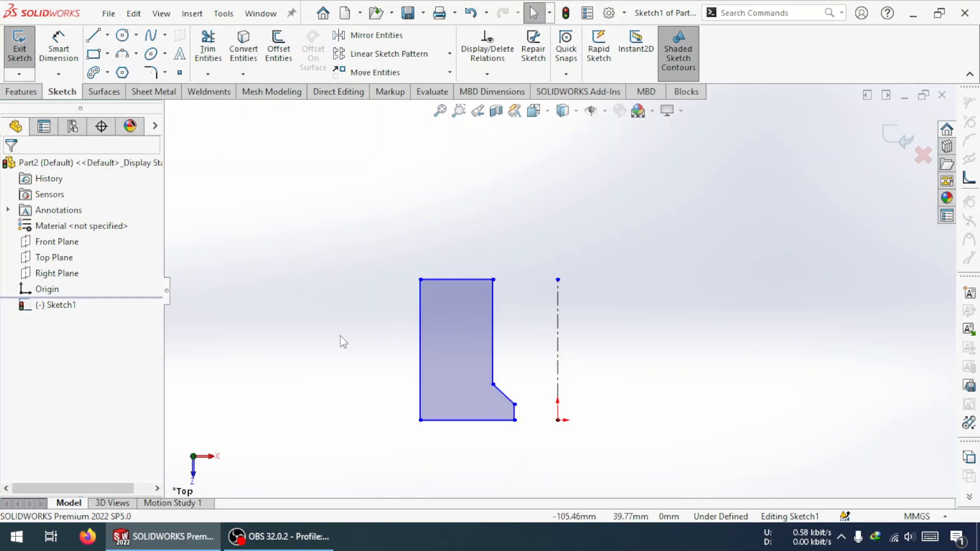
Step: Dimension the long inner vertical edge of the profile at 30 mm
{"action": "left_click", "coordinate": [74, 60]}
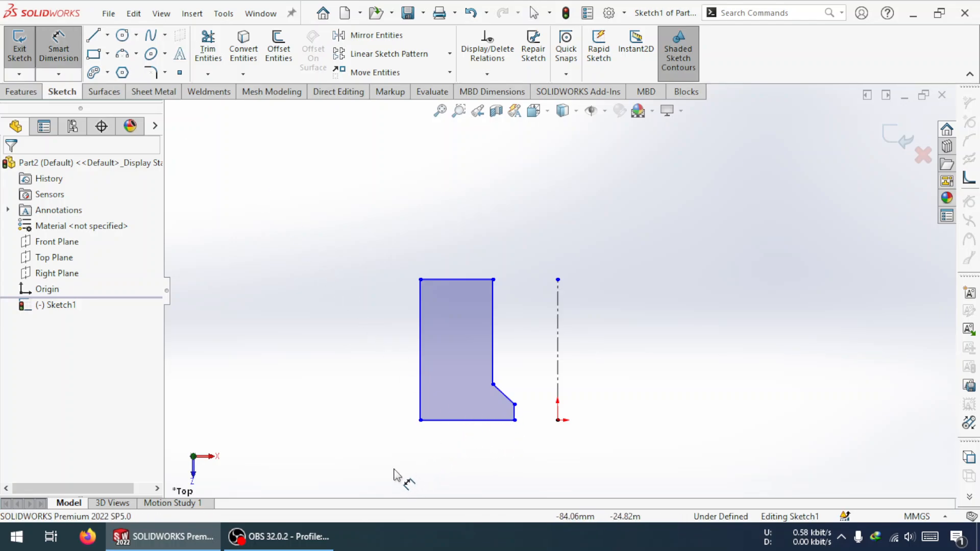
{"action": "left_click", "coordinate": [493, 366]}
{"action": "left_click", "coordinate": [390, 373]}
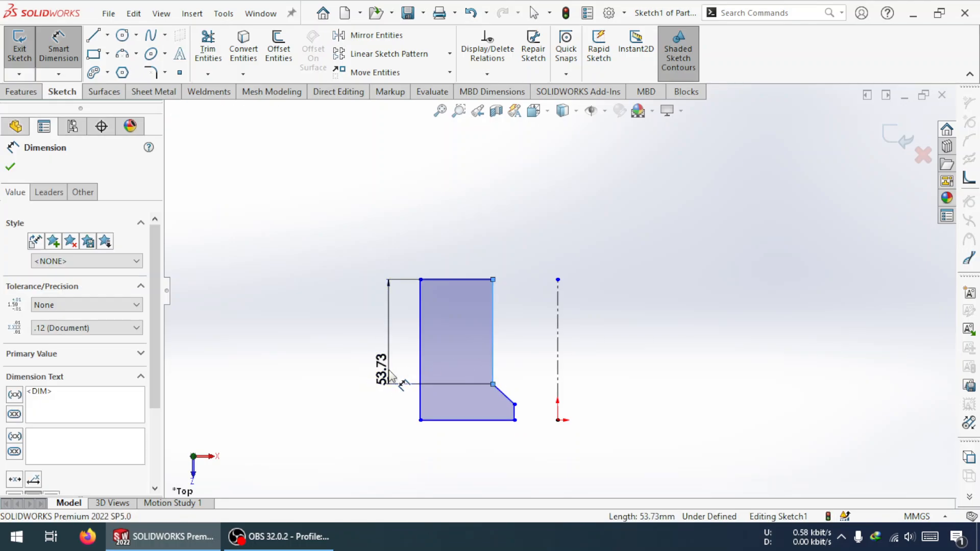
{"action": "type", "text": "30"}
{"action": "key", "text": "Return"}
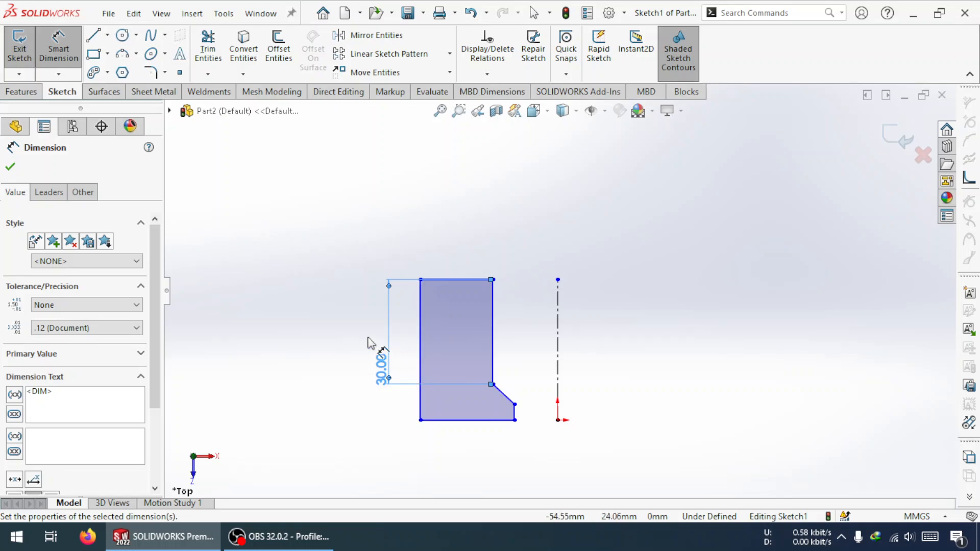
Step: Dimension the short vertical edge at the profile's foot at 10 mm
{"action": "left_click", "coordinate": [514, 414]}
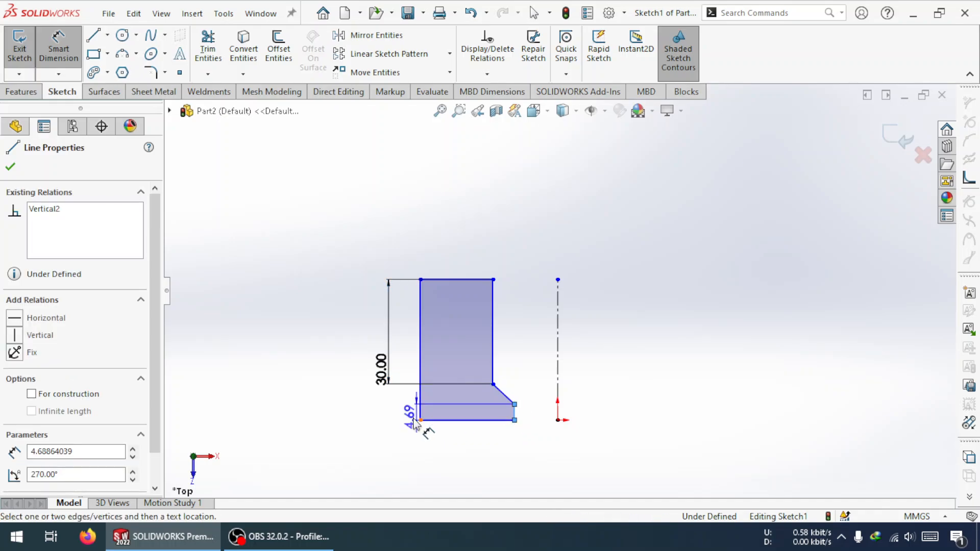
{"action": "left_click", "coordinate": [386, 425]}
{"action": "type", "text": "10"}
{"action": "key", "text": "Return"}
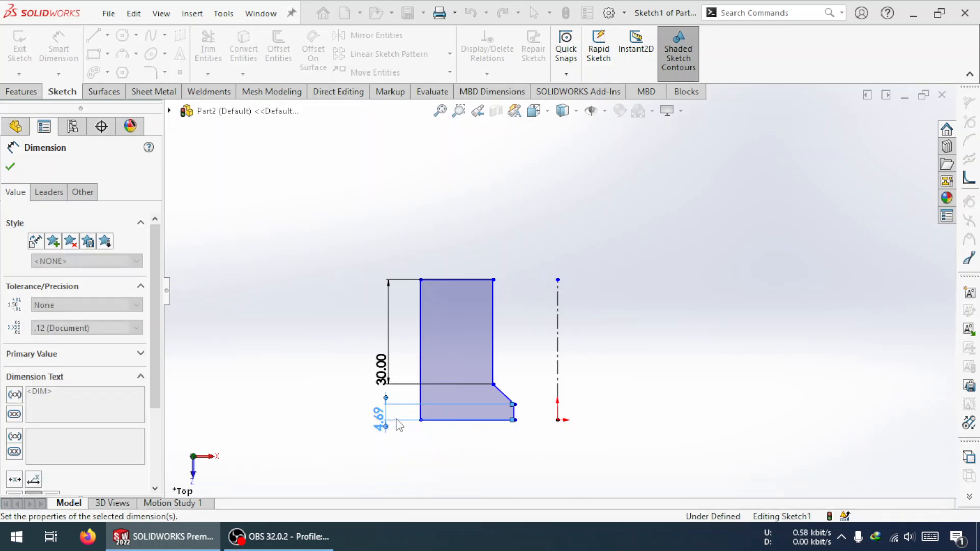
Step: Dimension the overall height between the profile's bottom and top edges at 45 mm
{"action": "left_click", "coordinate": [466, 261]}
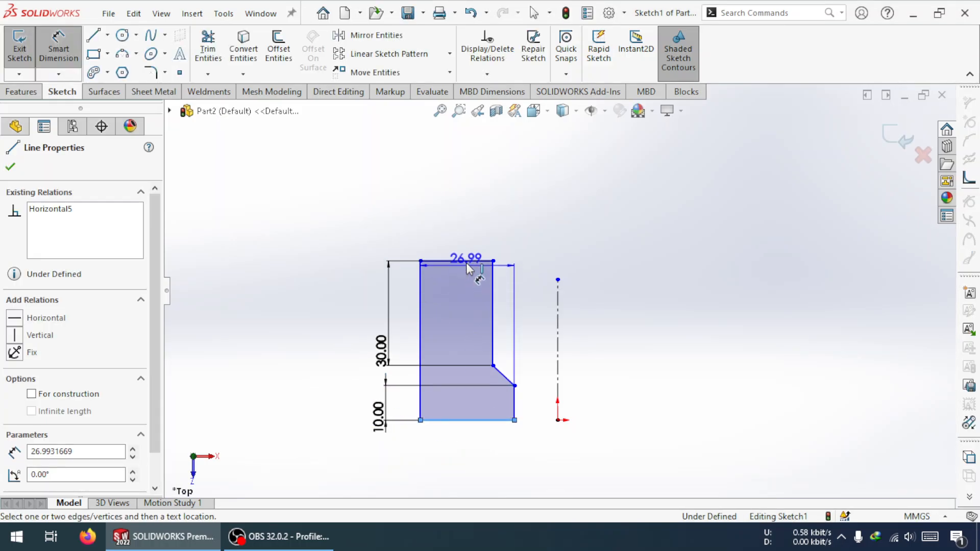
{"action": "left_click", "coordinate": [466, 261]}
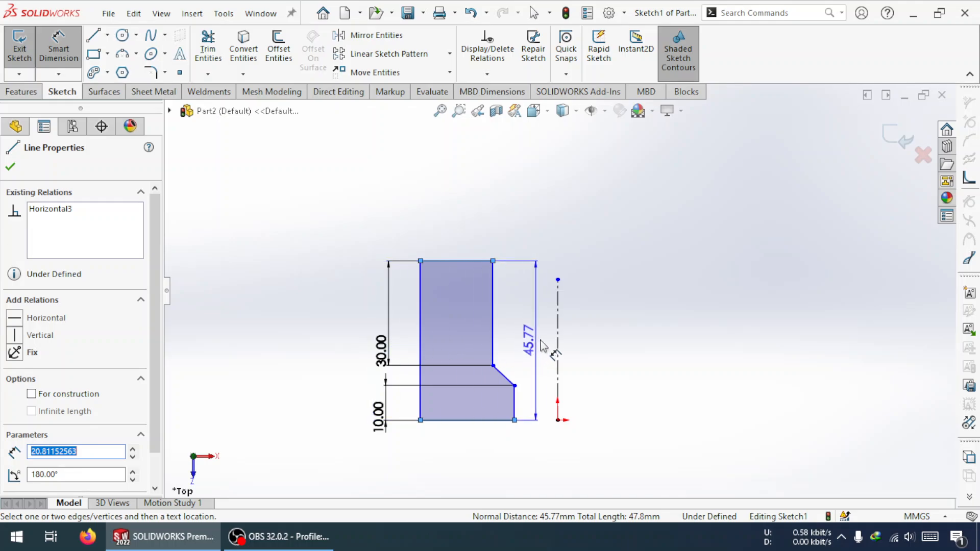
{"action": "left_click", "coordinate": [546, 353]}
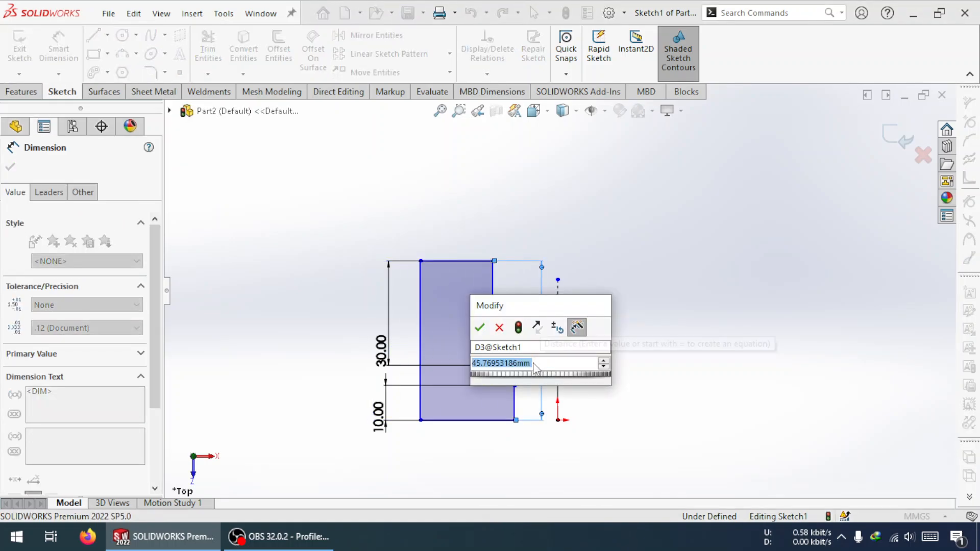
{"action": "type", "text": "5"}
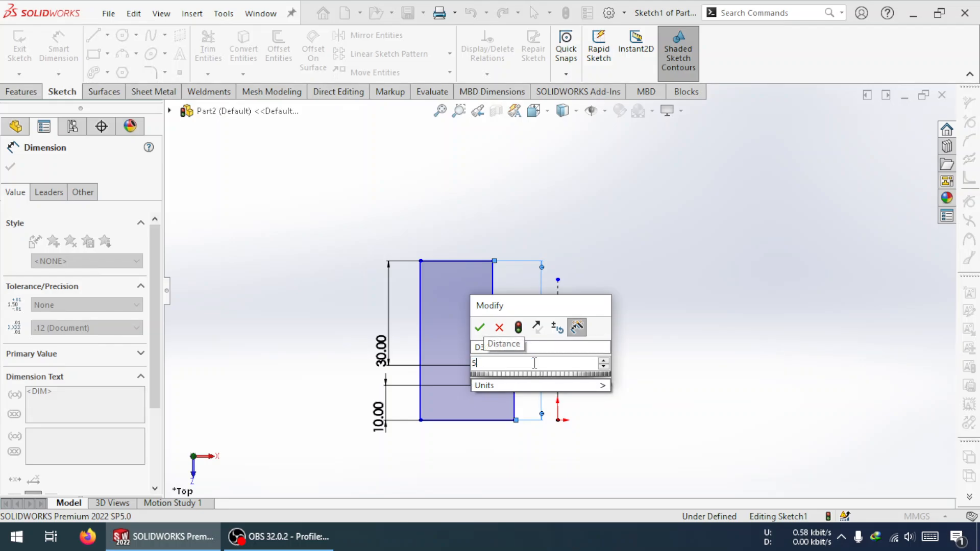
{"action": "key", "text": "BackSpace"}
{"action": "type", "text": "45"}
{"action": "key", "text": "Return"}
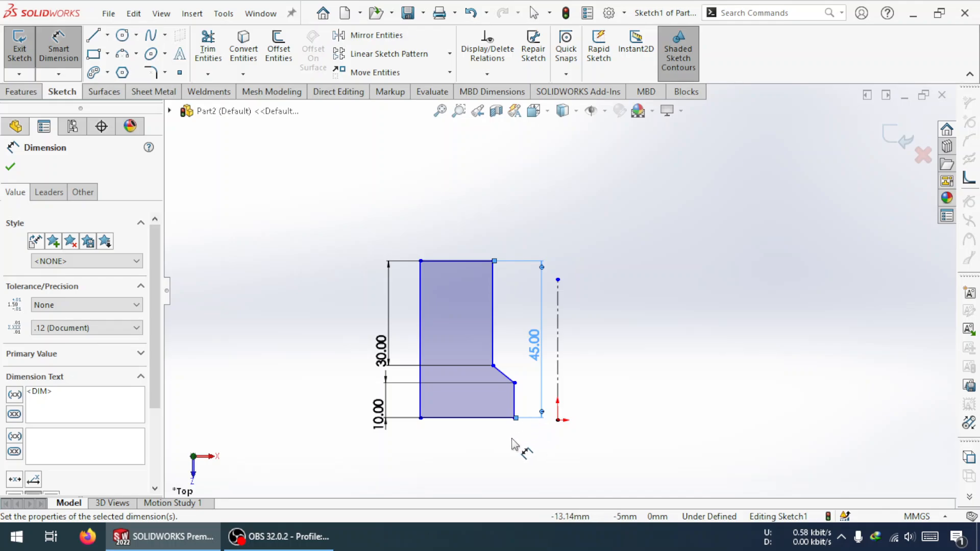
{"action": "key", "text": "Escape"}
{"action": "left_click", "coordinate": [478, 418]}
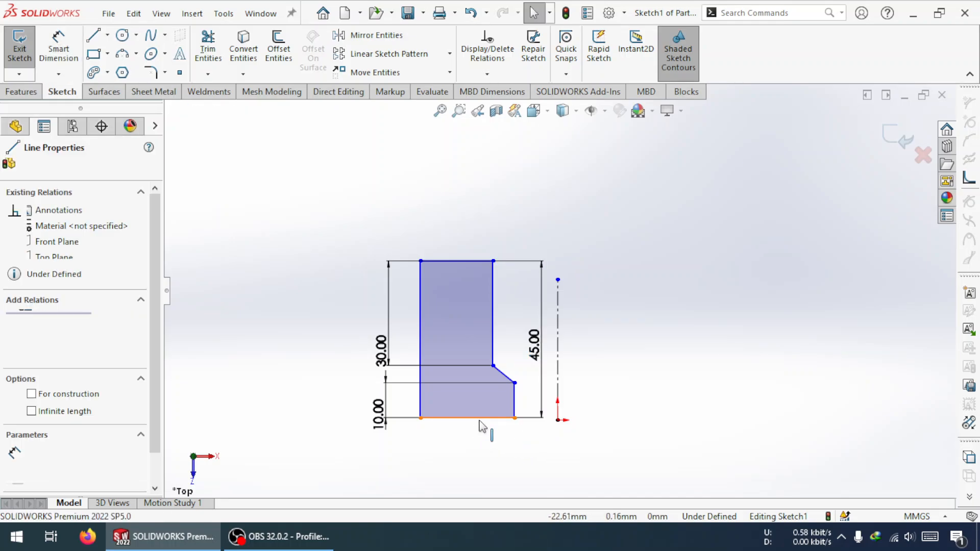
{"action": "left_click", "coordinate": [558, 420], "text": "ctrl"}
{"action": "left_click", "coordinate": [301, 464]}
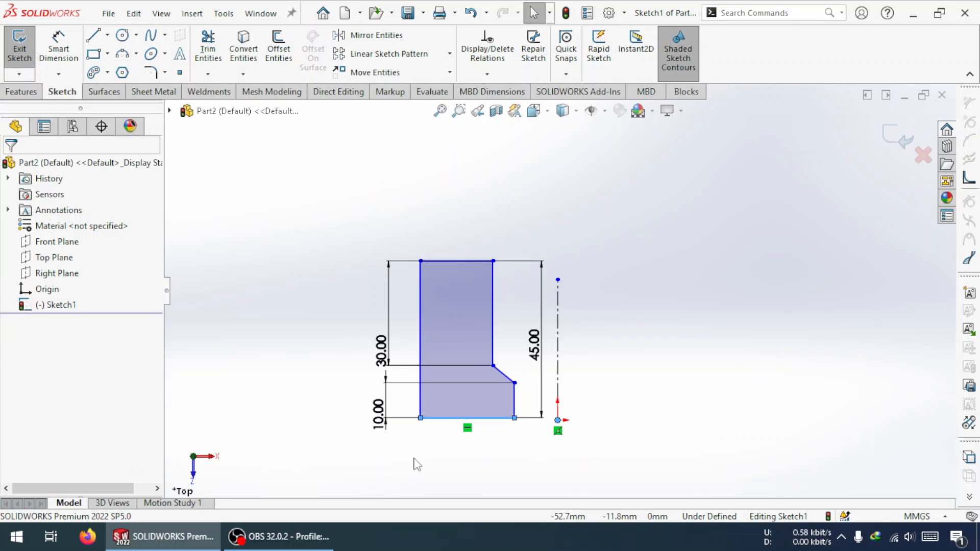
Step: Add a horizontal relation between the profile's lower inner corner and the origin
{"action": "left_click", "coordinate": [515, 419]}
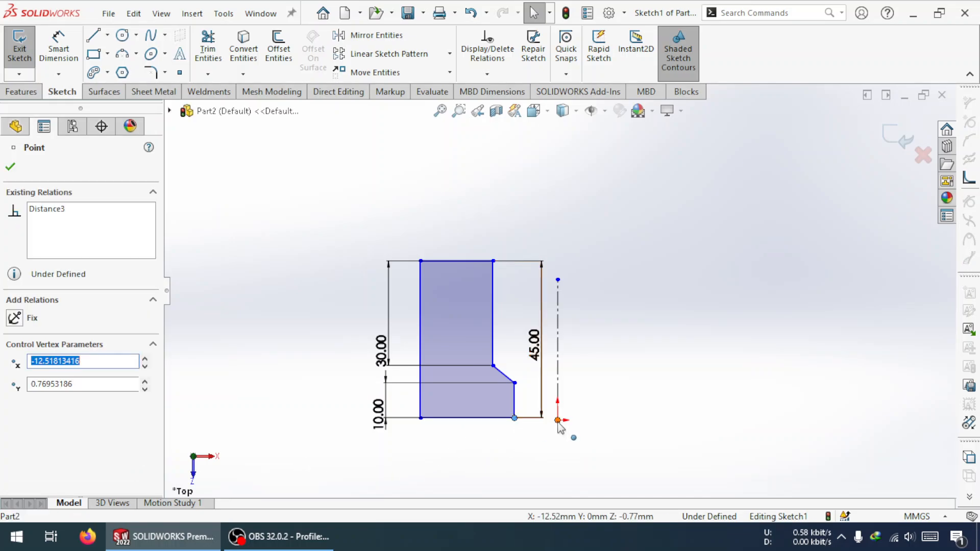
{"action": "left_click", "coordinate": [558, 421], "text": "ctrl"}
{"action": "left_click", "coordinate": [32, 398]}
{"action": "left_click", "coordinate": [638, 337]}
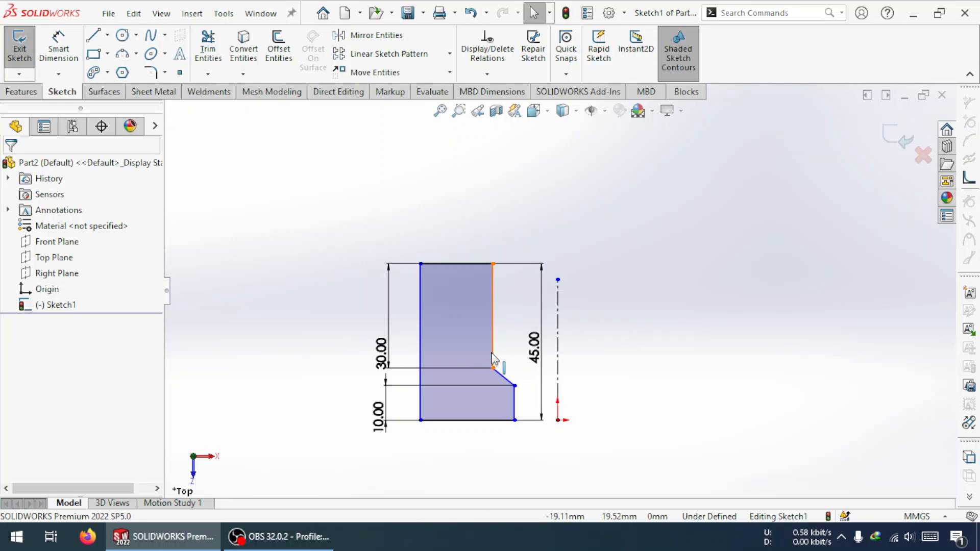
Step: Add a 42 mm diameter dimension between the centerline and the long inner vertical edge
{"action": "left_click", "coordinate": [59, 49]}
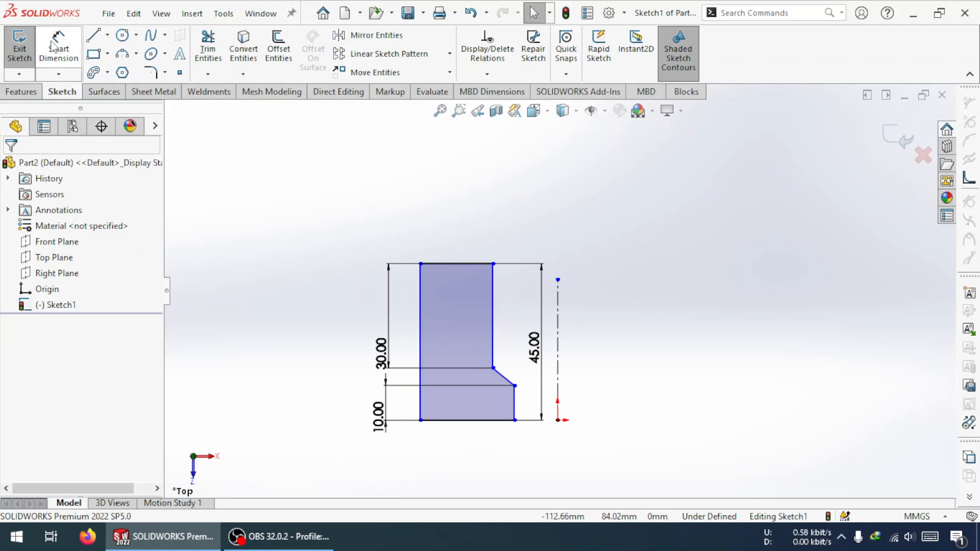
{"action": "left_click", "coordinate": [558, 324]}
{"action": "left_click", "coordinate": [493, 320]}
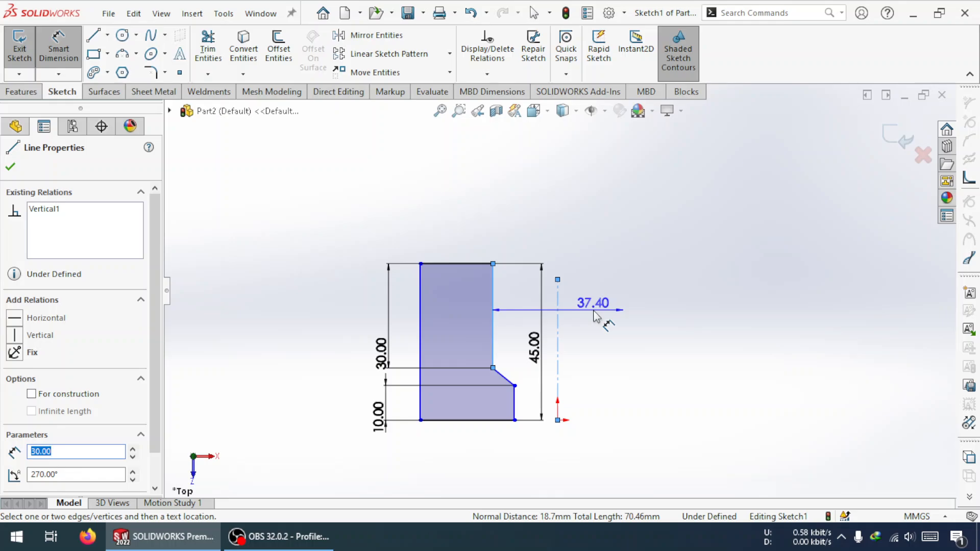
{"action": "left_click", "coordinate": [594, 316]}
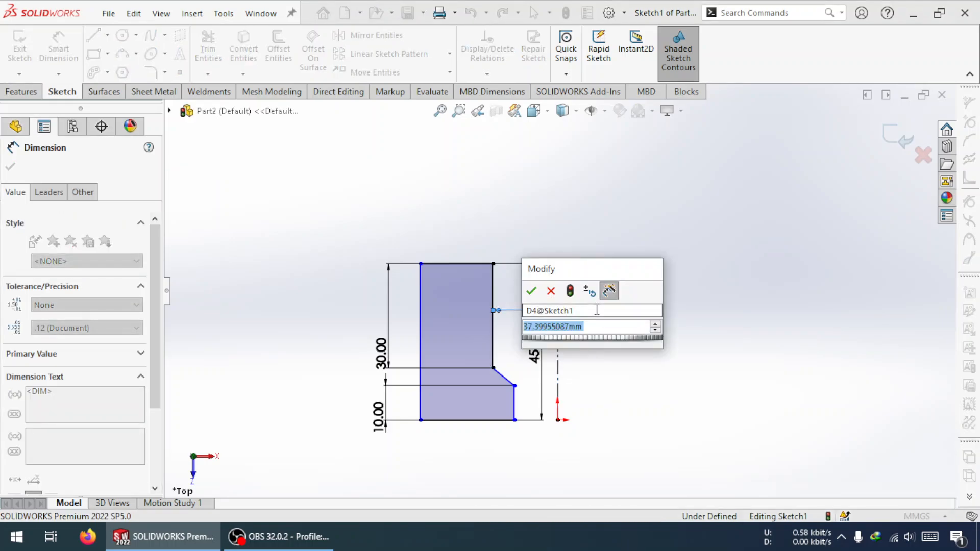
{"action": "type", "text": "42"}
{"action": "key", "text": "Return"}
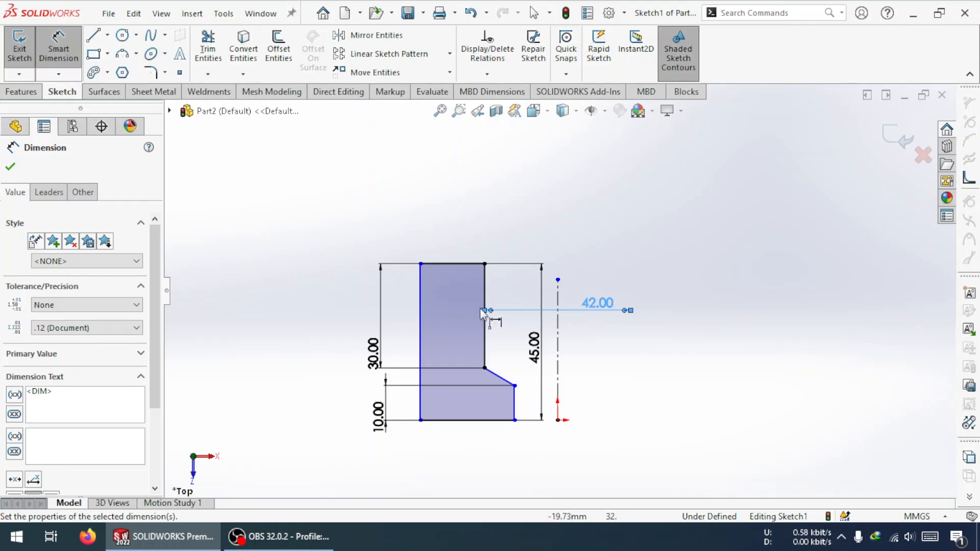
Step: Add an 80 mm diameter dimension between the profile's outer vertical edge and the centerline, placed above the profile
{"action": "left_click", "coordinate": [420, 313]}
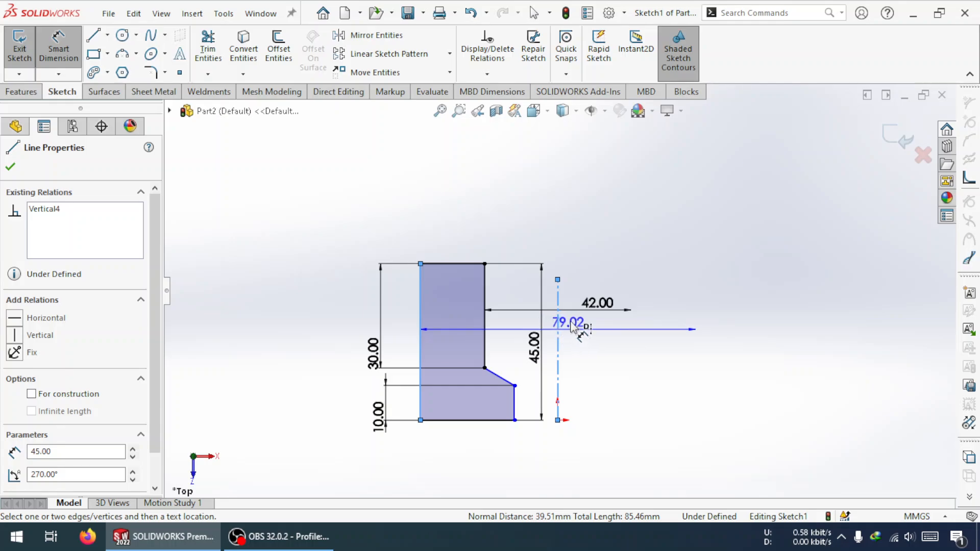
{"action": "left_click", "coordinate": [561, 242]}
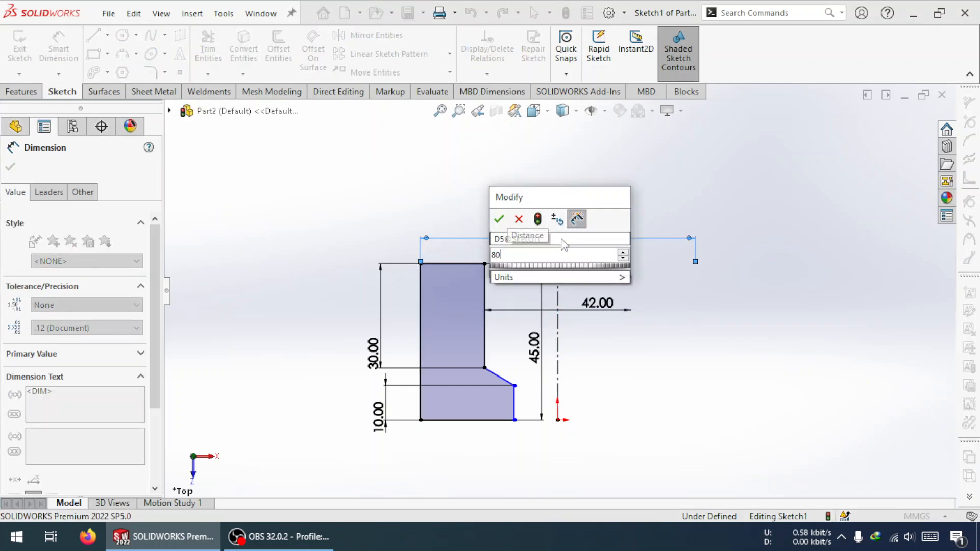
{"action": "type", "text": "80"}
{"action": "key", "text": "Return"}
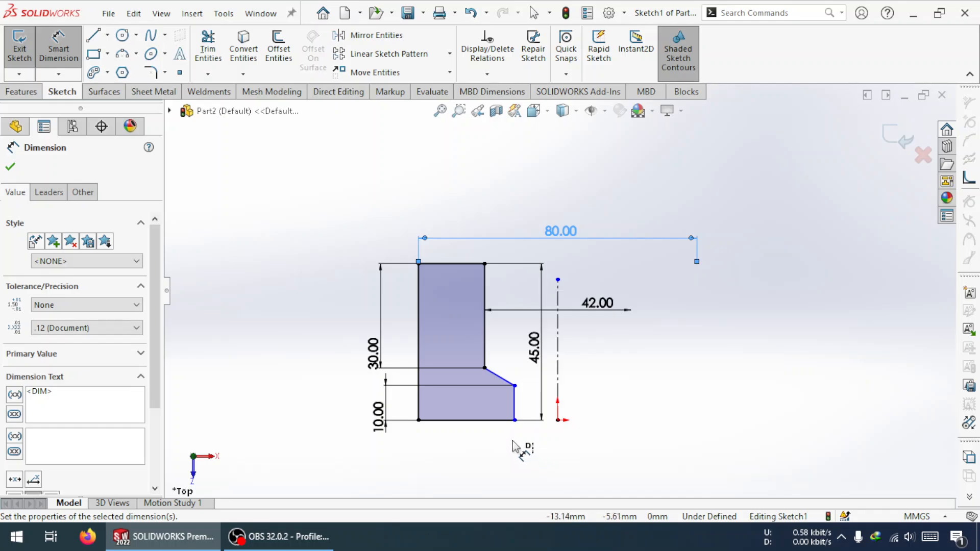
Step: Add a 32 mm diameter dimension between the short inner vertical edge at the foot and the centerline
{"action": "left_click", "coordinate": [514, 404]}
{"action": "left_click", "coordinate": [558, 405]}
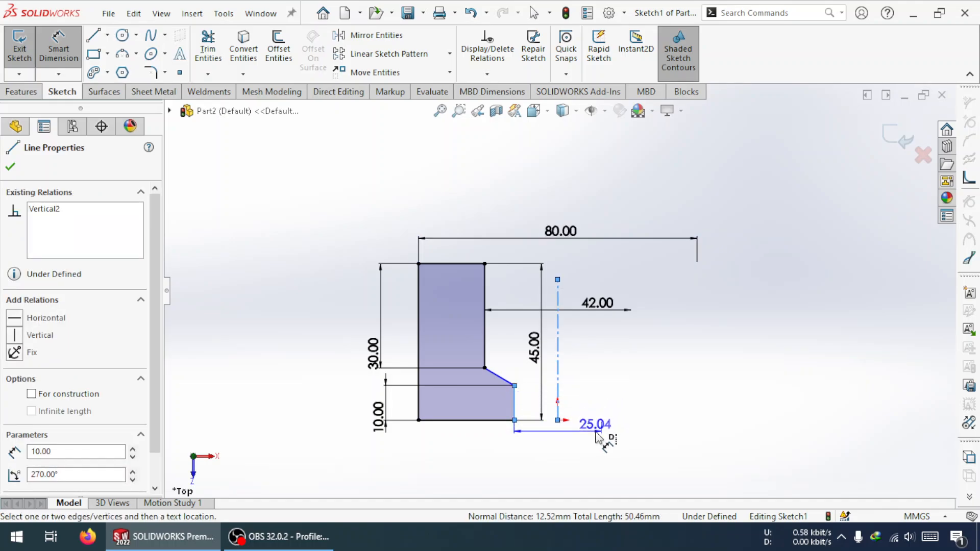
{"action": "left_click", "coordinate": [599, 436]}
{"action": "type", "text": "32"}
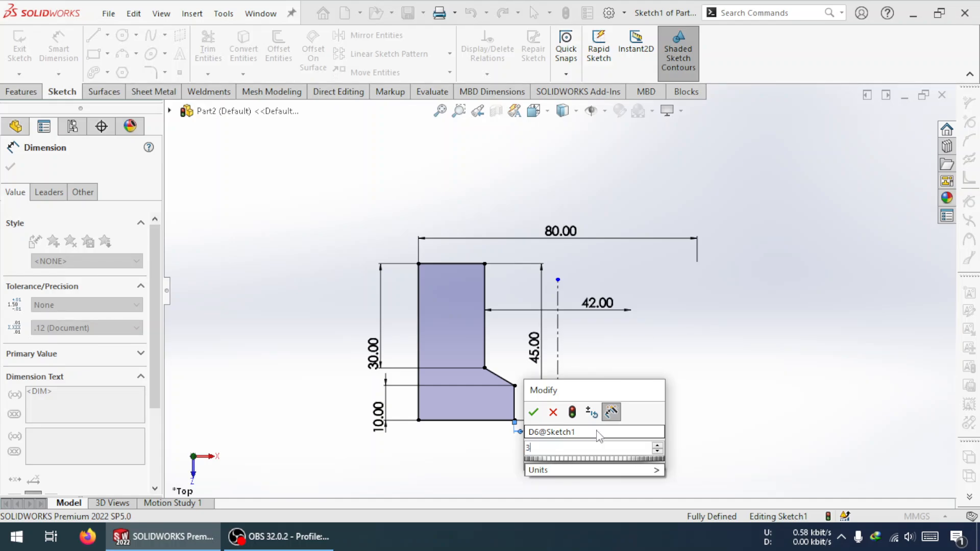
{"action": "key", "text": "Return"}
Step: Move the 32 mm dimension up beside the sloped edge and the 80 mm dimension closer to the profile's top edge
{"action": "mouse_move", "coordinate": [598, 434]}
{"action": "left_mouse_down"}
{"action": "mouse_move", "coordinate": [562, 417]}
{"action": "mouse_move", "coordinate": [553, 431]}
{"action": "mouse_move", "coordinate": [568, 368]}
{"action": "mouse_move", "coordinate": [603, 373]}
{"action": "mouse_move", "coordinate": [582, 370]}
{"action": "left_mouse_up"}
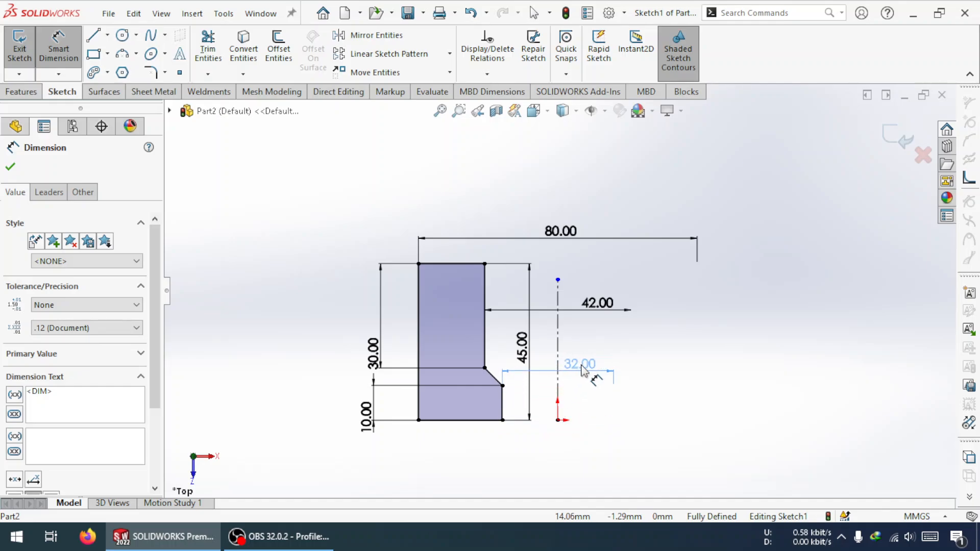
{"action": "left_click", "coordinate": [593, 420]}
{"action": "scroll", "coordinate": [566, 398], "scroll_direction": "up", "scroll_amount": 3}
{"action": "scroll", "coordinate": [562, 363], "scroll_direction": "down", "scroll_amount": 2}
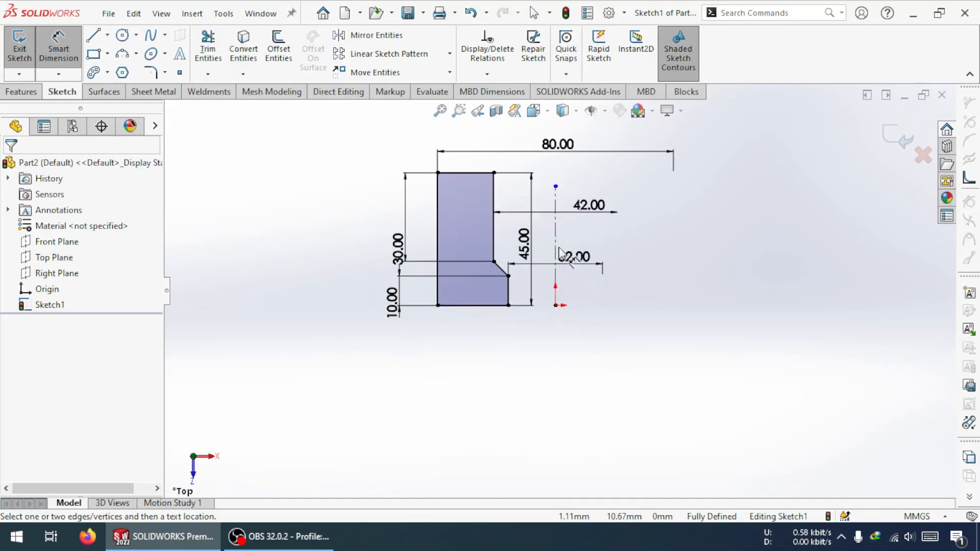
{"action": "left_click_drag", "start_coordinate": [562, 146], "coordinate": [561, 160]}
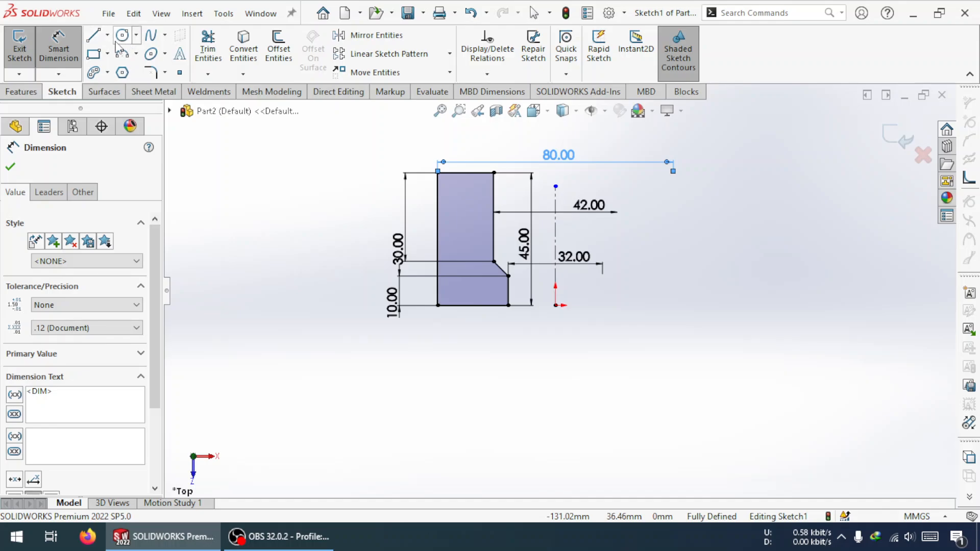
Step: Sketch a line chain from the profile's lower outer corner: about 26 mm down, inward, about 8 mm down, inward, and about 5.6 mm up
{"action": "left_click", "coordinate": [92, 41]}
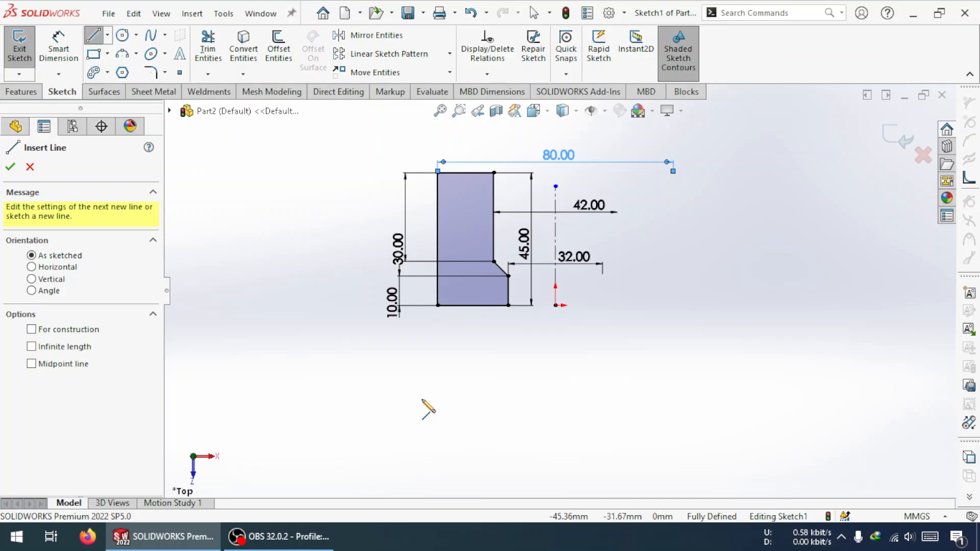
{"action": "left_click", "coordinate": [438, 306]}
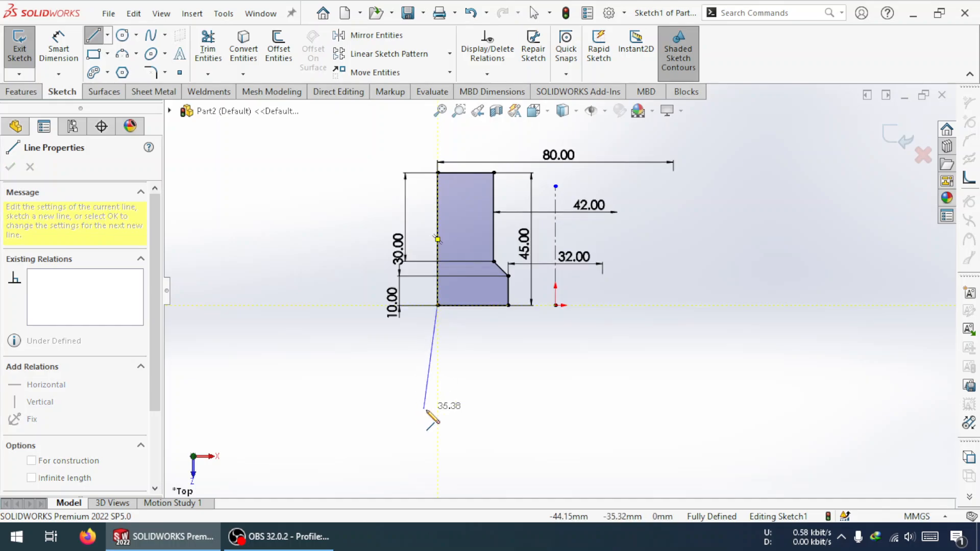
{"action": "left_click", "coordinate": [437, 382]}
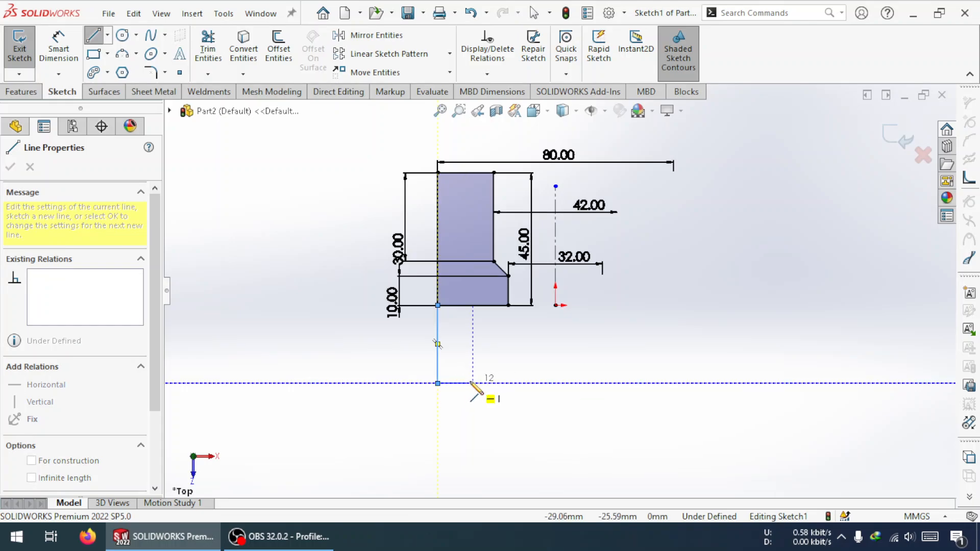
{"action": "left_click", "coordinate": [466, 397]}
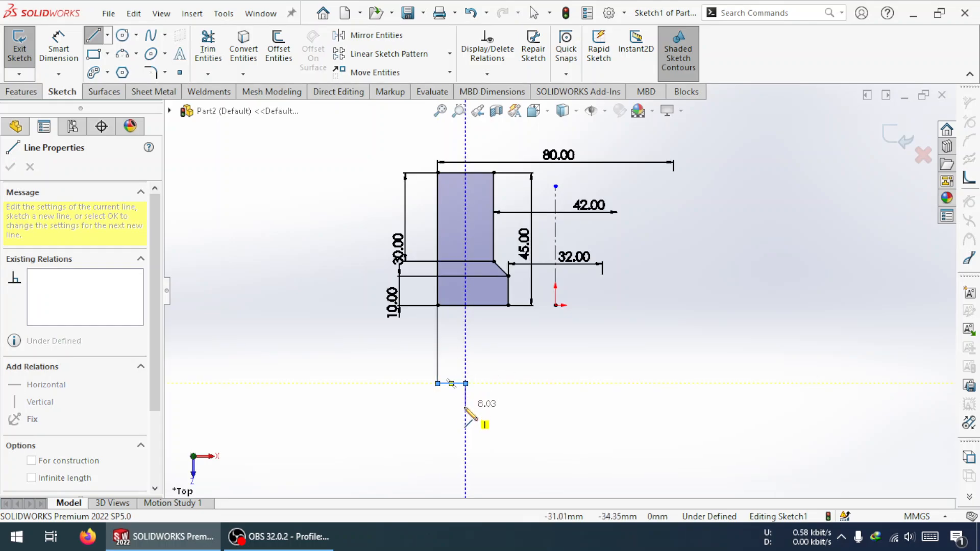
{"action": "left_click", "coordinate": [465, 407]}
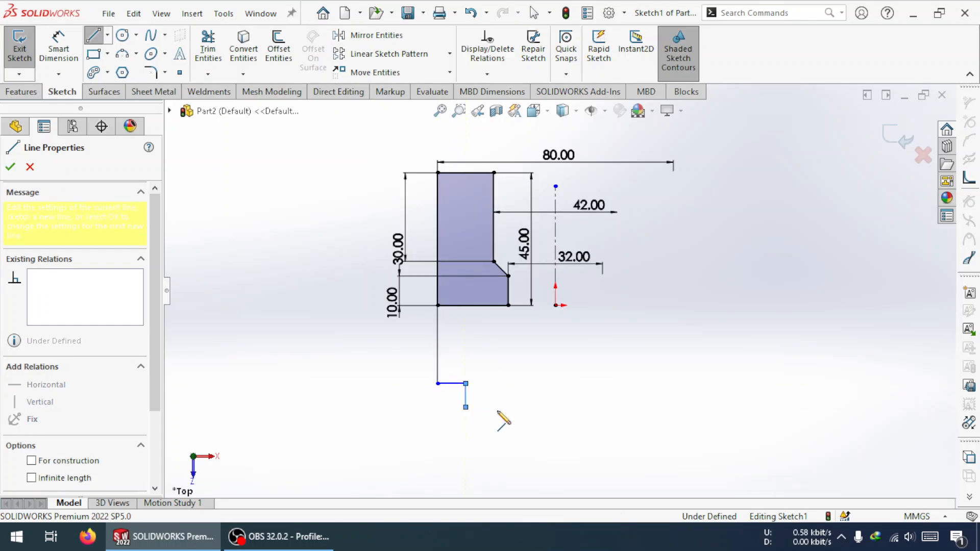
{"action": "double_click", "coordinate": [534, 406]}
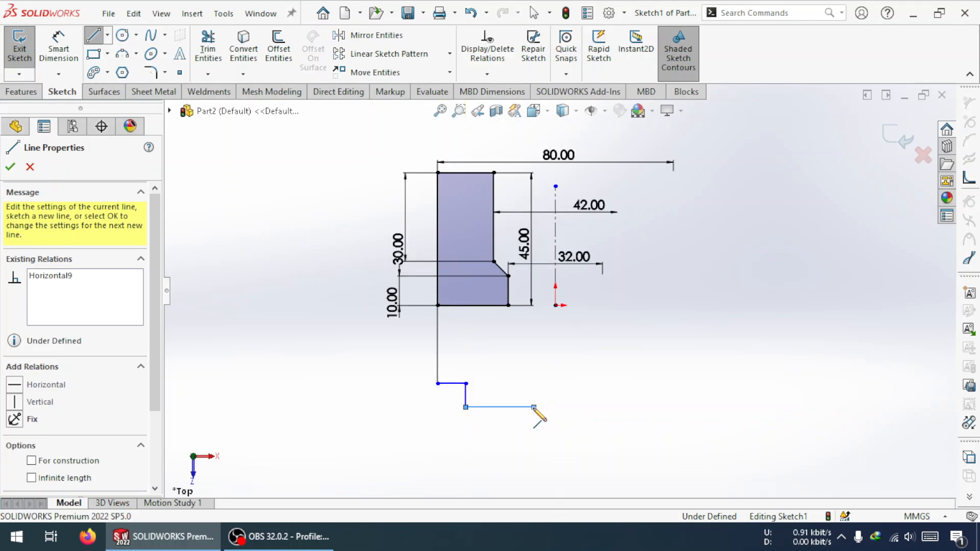
{"action": "left_click", "coordinate": [534, 407]}
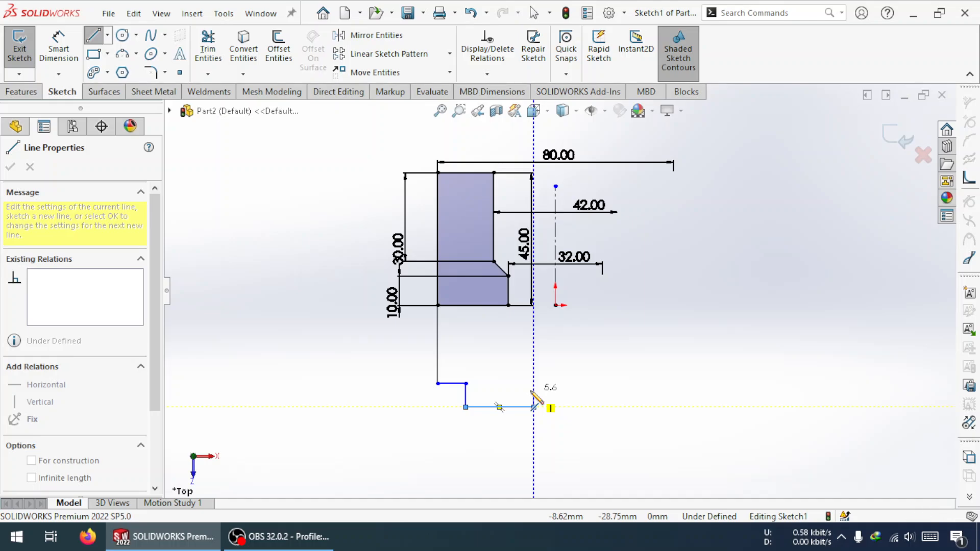
{"action": "double_click", "coordinate": [533, 392]}
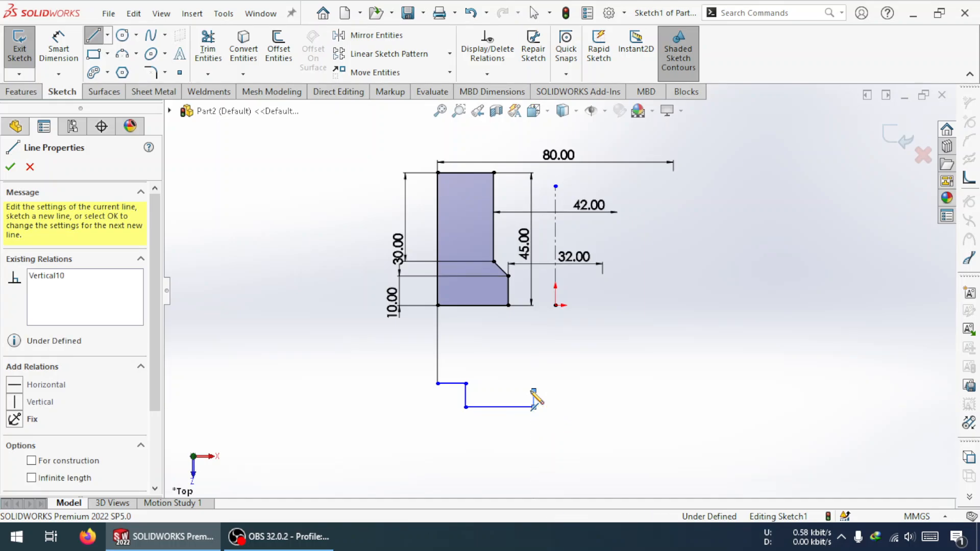
{"action": "key", "text": "Escape"}
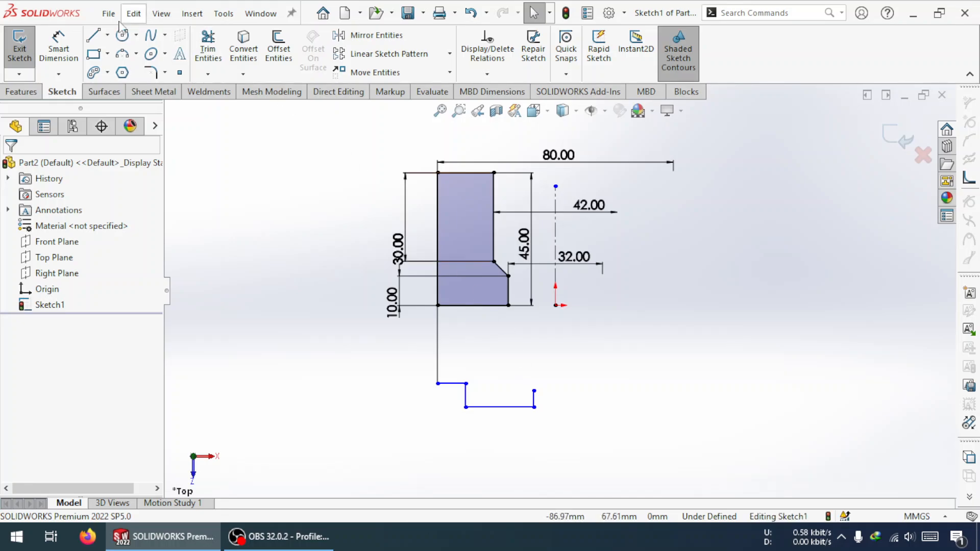
Step: Dimension the new long vertical line below the profile's outer corner at 20 mm
{"action": "key", "text": "d"}
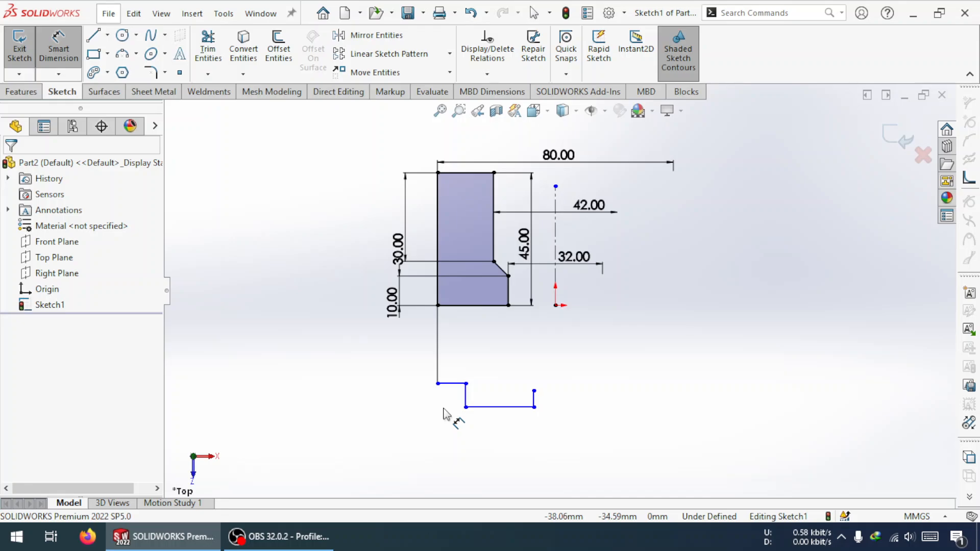
{"action": "left_click", "coordinate": [436, 355]}
{"action": "left_click", "coordinate": [402, 363]}
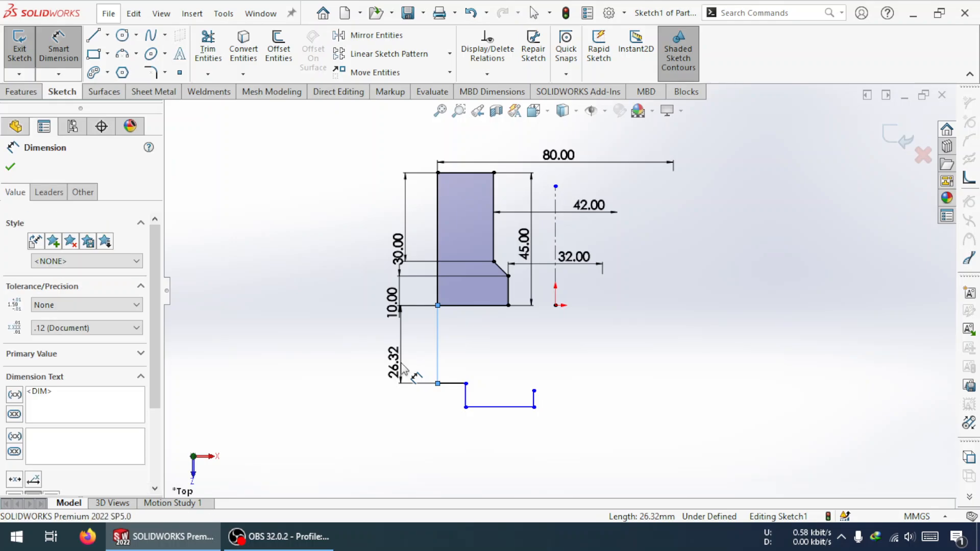
{"action": "type", "text": "20"}
{"action": "key", "text": "Return"}
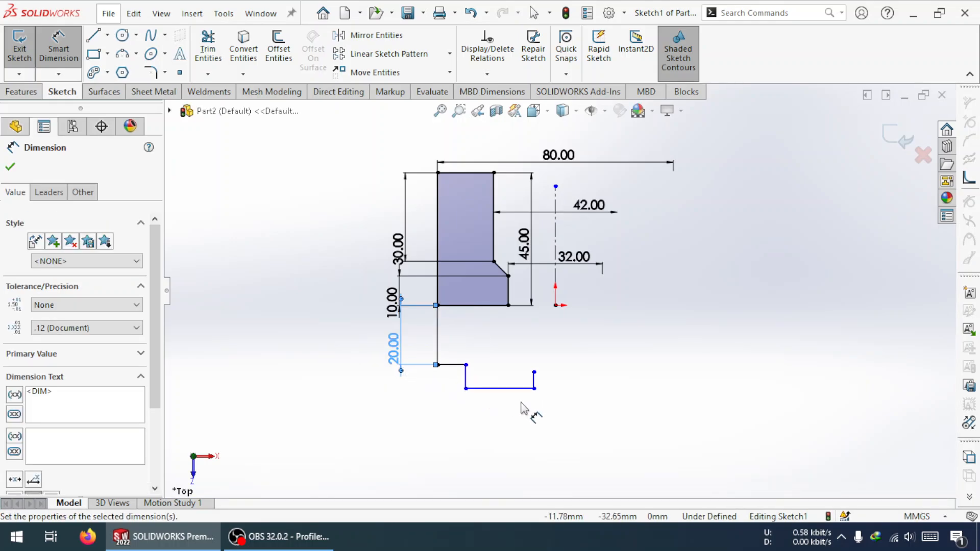
{"action": "key", "text": "Escape"}
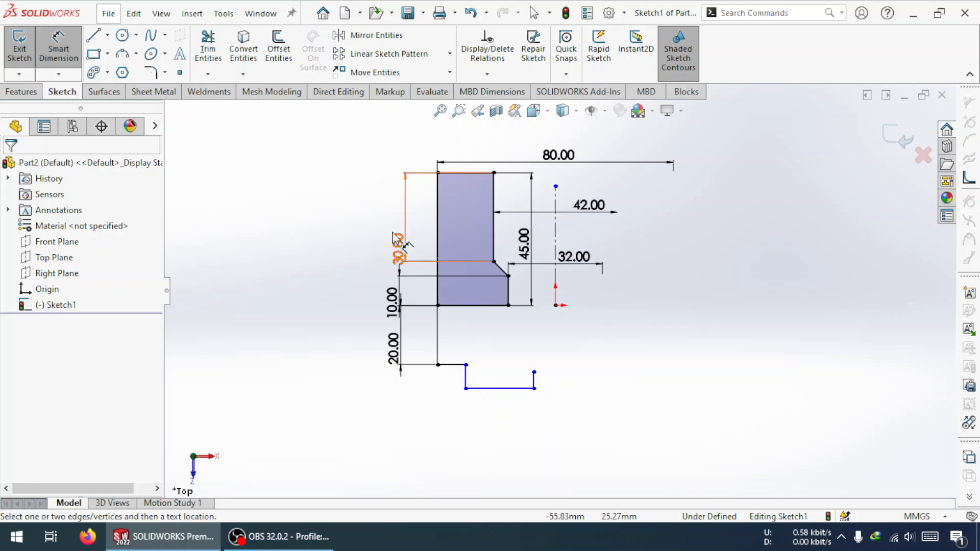
Step: Align the 30, 10 and 20 mm vertical dimensions in one column beside the profile's outer edge
{"action": "left_click_drag", "start_coordinate": [393, 248], "coordinate": [397, 211]}
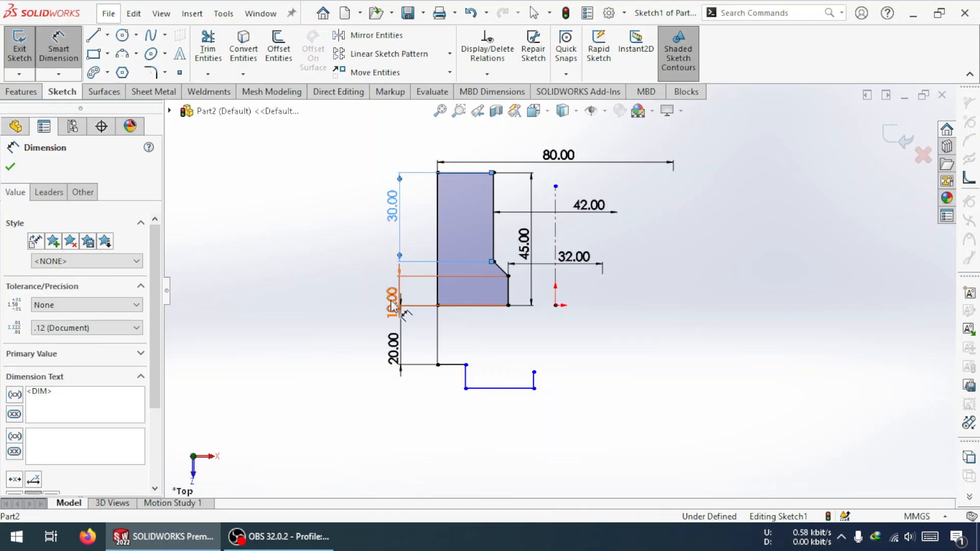
{"action": "left_click_drag", "start_coordinate": [392, 301], "coordinate": [393, 284]}
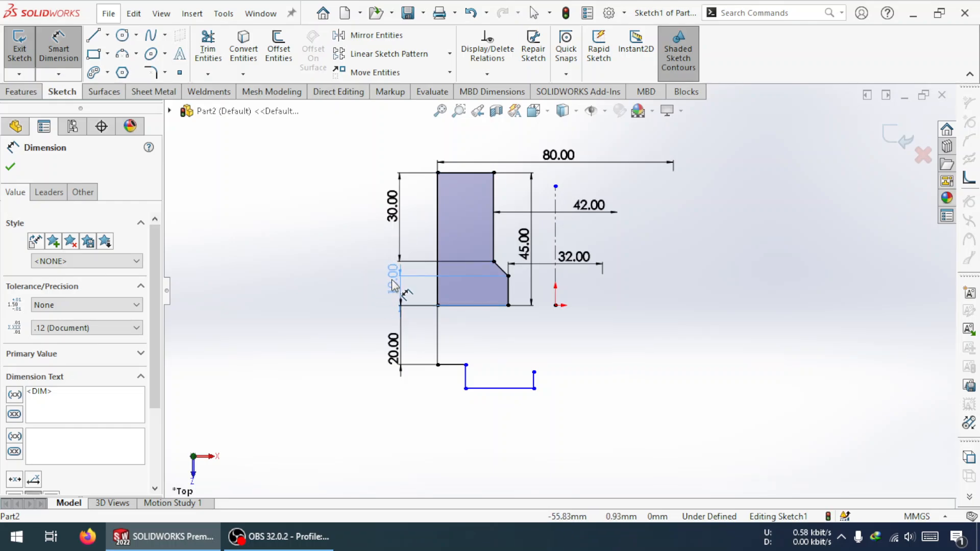
{"action": "left_click", "coordinate": [367, 320]}
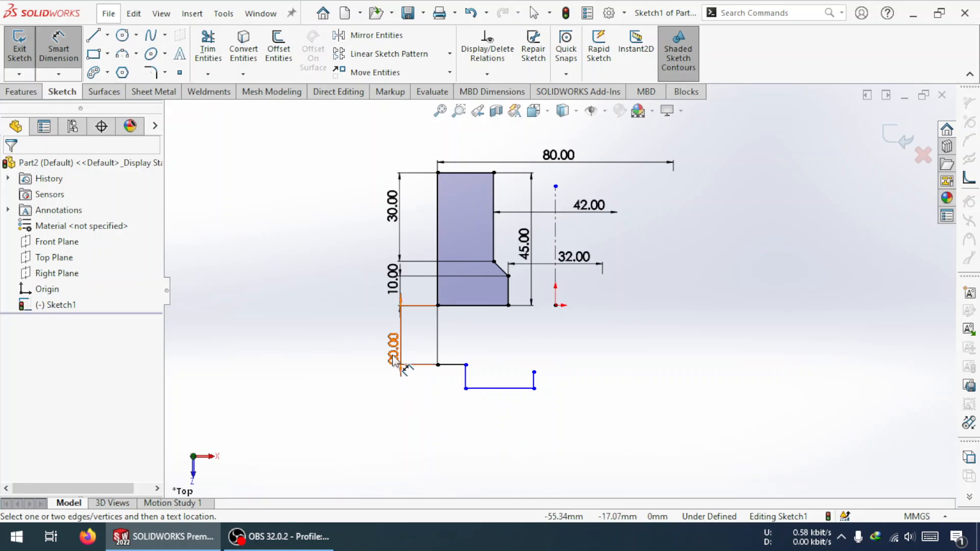
{"action": "left_click", "coordinate": [403, 348]}
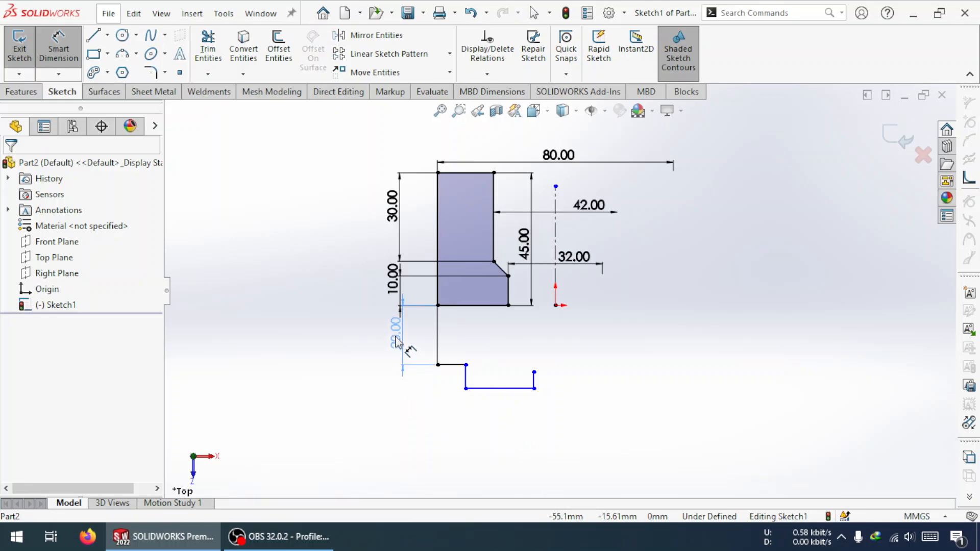
{"action": "left_click", "coordinate": [502, 464]}
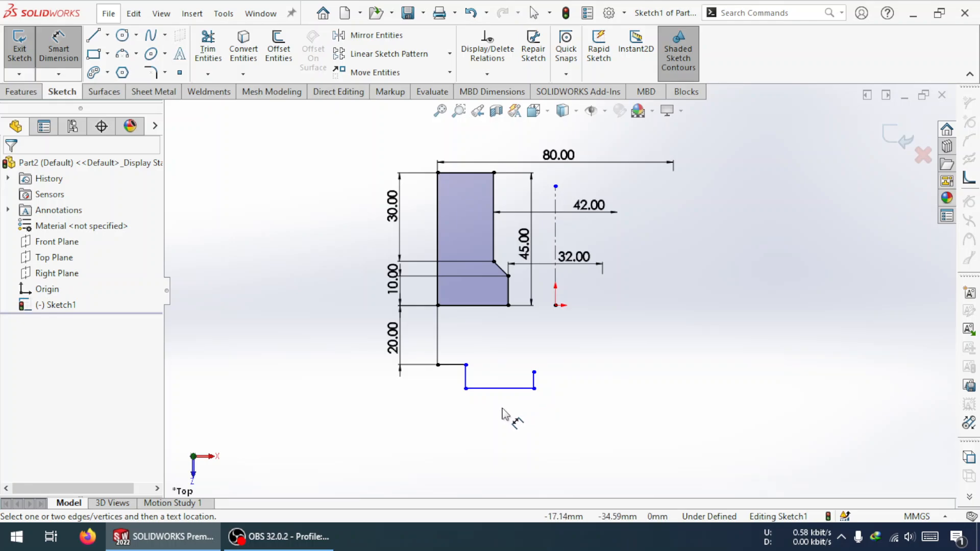
Step: Dimension the short vertical step line below the 20 mm line at 5 mm, placed in the same dimension column
{"action": "left_click", "coordinate": [466, 380]}
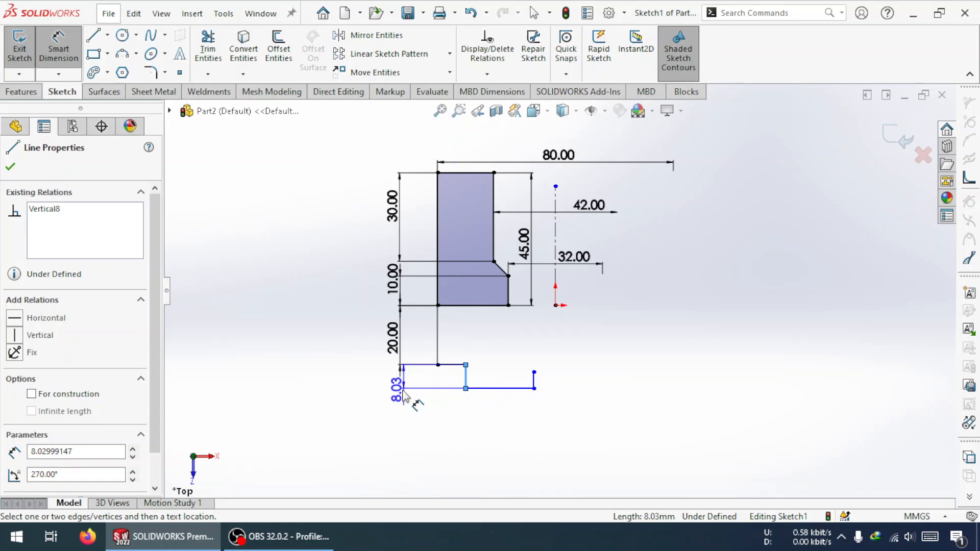
{"action": "left_click", "coordinate": [397, 389]}
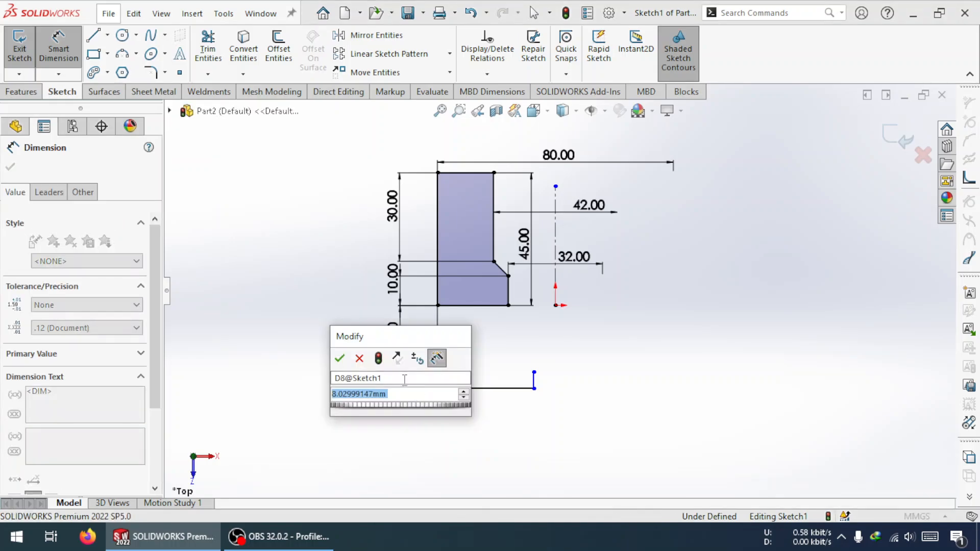
{"action": "type", "text": "5"}
{"action": "key", "text": "Return"}
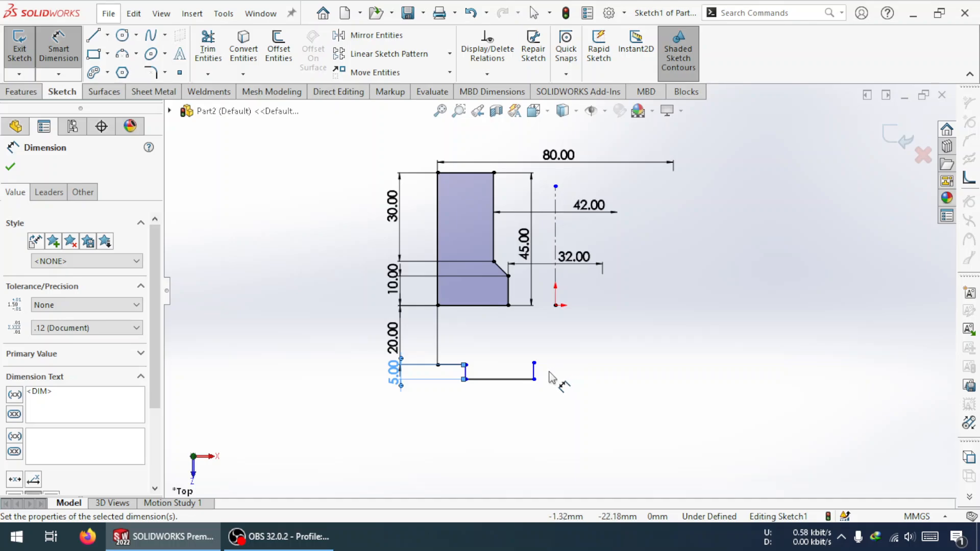
Step: Draw a vertical centerline from the origin downward past the new lower line chain
{"action": "left_click", "coordinate": [107, 35]}
{"action": "left_click", "coordinate": [127, 70]}
{"action": "left_click", "coordinate": [555, 306]}
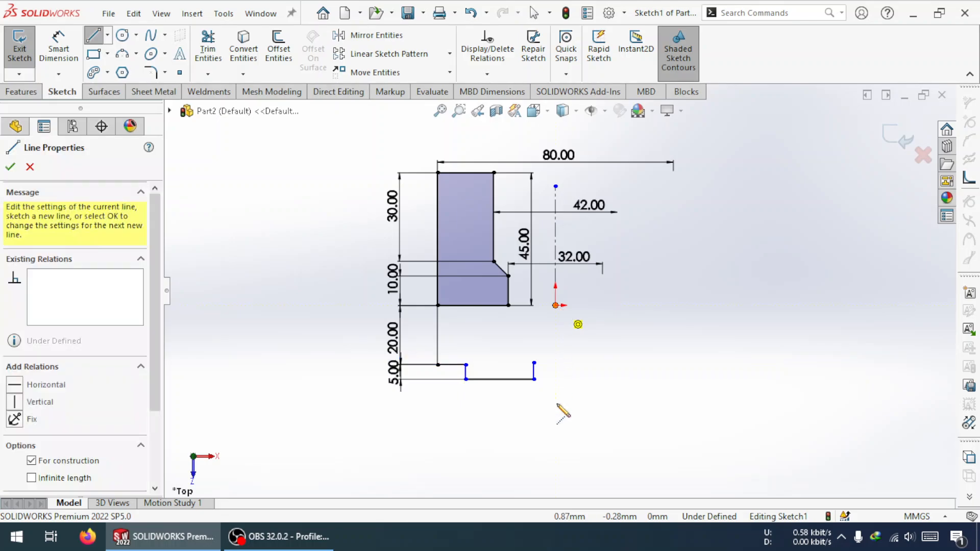
{"action": "left_click", "coordinate": [555, 456]}
{"action": "key", "text": "Escape"}
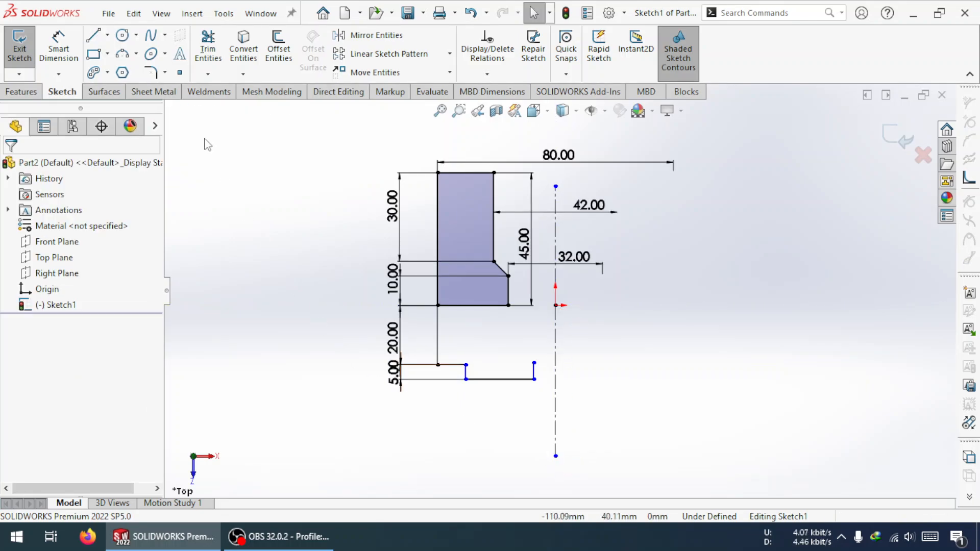
{"action": "left_click", "coordinate": [107, 35]}
{"action": "left_click", "coordinate": [125, 52]}
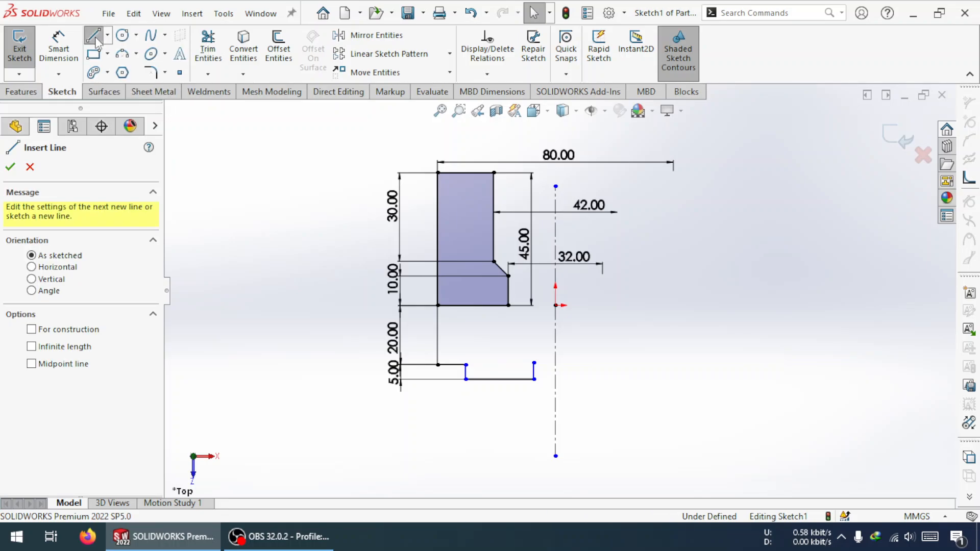
{"action": "left_click", "coordinate": [555, 372]}
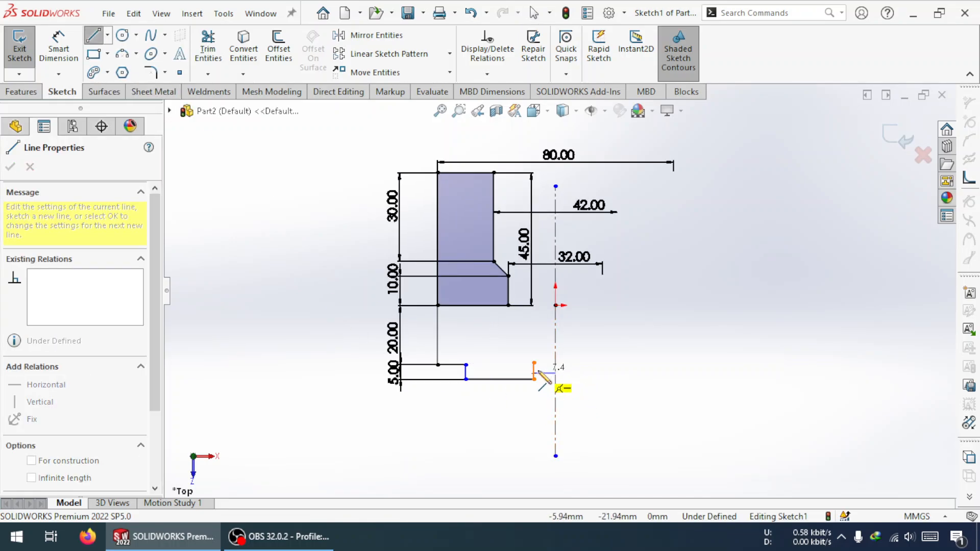
{"action": "scroll", "coordinate": [620, 353], "scroll_direction": "down", "scroll_amount": 5}
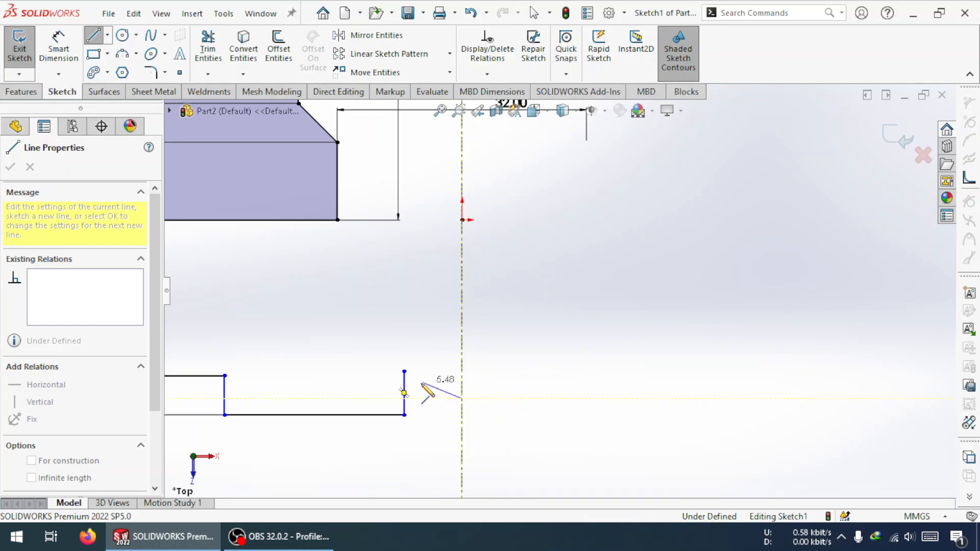
{"action": "key", "text": "Escape"}
{"action": "key", "text": "Escape"}
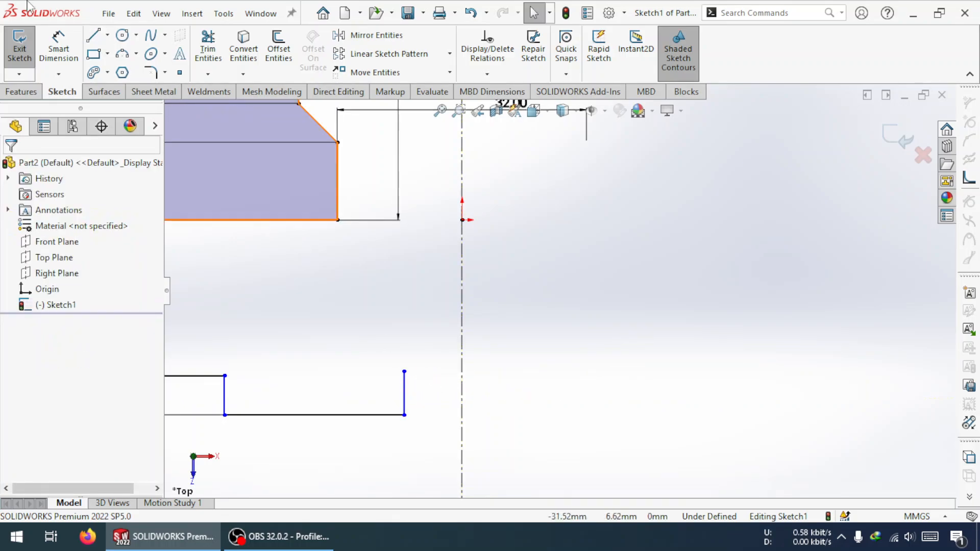
Step: Dimension the short inner vertical line across the centerline as a doubled diameter of 12 mm, with its text beside the centerline
{"action": "left_click", "coordinate": [59, 47]}
{"action": "left_click", "coordinate": [404, 393]}
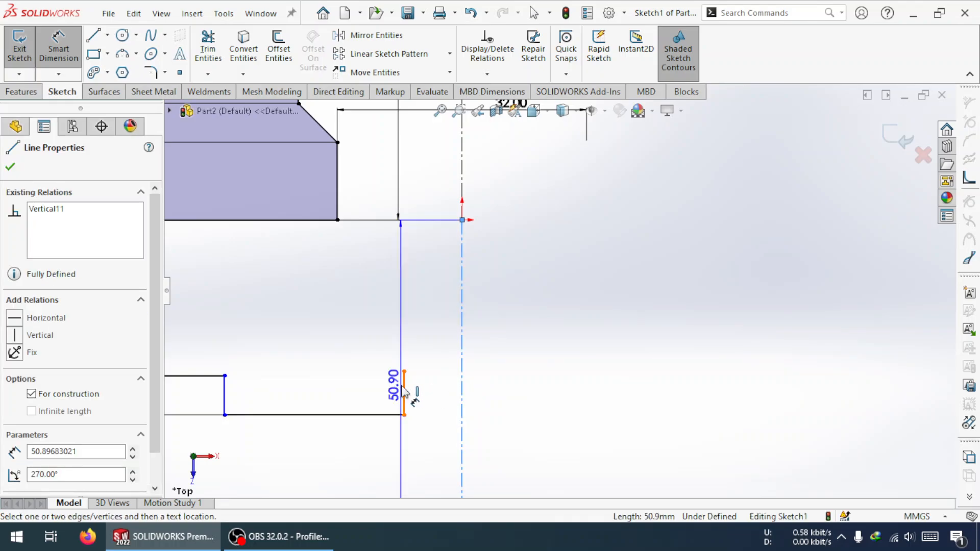
{"action": "left_click", "coordinate": [462, 393]}
{"action": "left_click", "coordinate": [520, 401]}
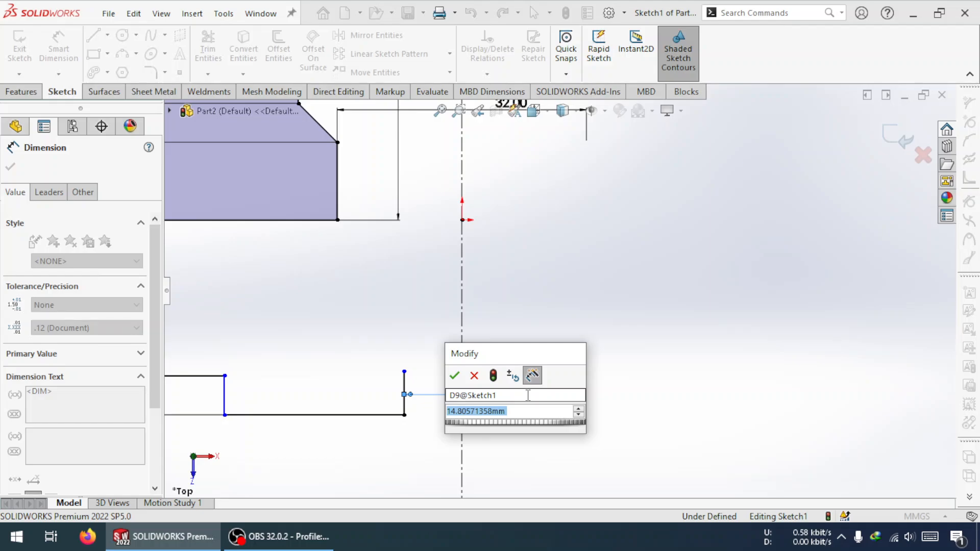
{"action": "type", "text": "12"}
{"action": "key", "text": "Return"}
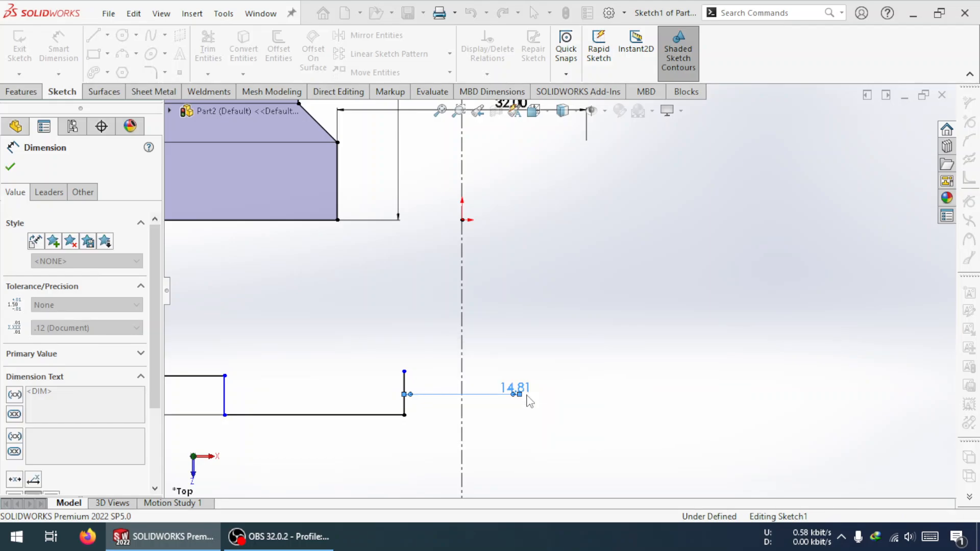
{"action": "left_click_drag", "start_coordinate": [506, 389], "coordinate": [488, 397]}
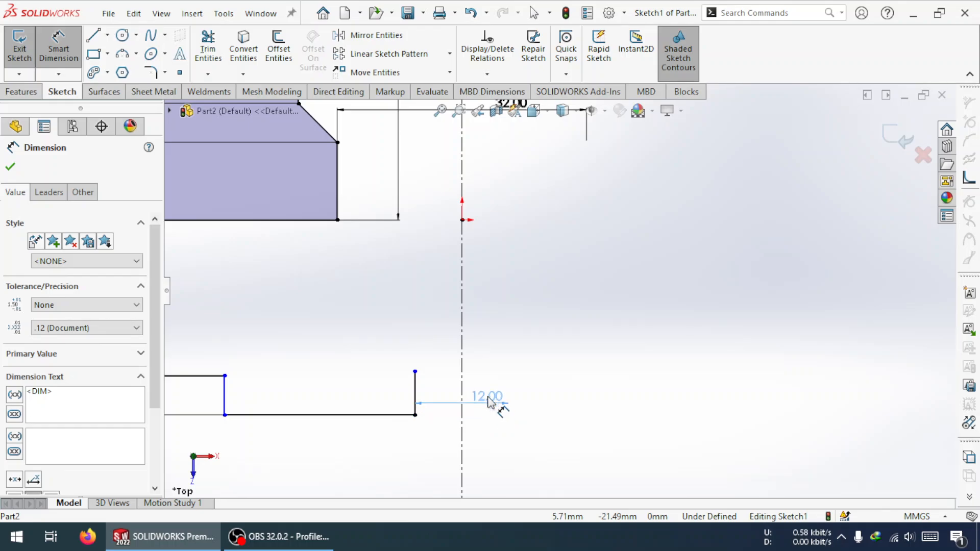
{"action": "key", "text": "Escape"}
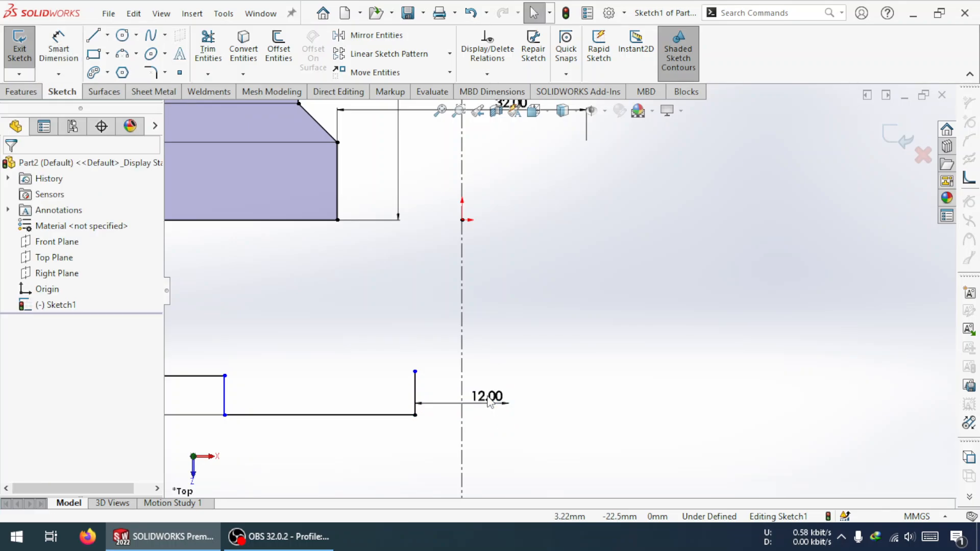
Step: Dimension the short vertical step line across the centerline as a doubled diameter of 60 mm, placed below the lower line
{"action": "scroll", "coordinate": [405, 386], "scroll_direction": "up", "scroll_amount": 6}
{"action": "scroll", "coordinate": [452, 302], "scroll_direction": "down", "scroll_amount": 2}
{"action": "scroll", "coordinate": [458, 307], "scroll_direction": "down", "scroll_amount": 1}
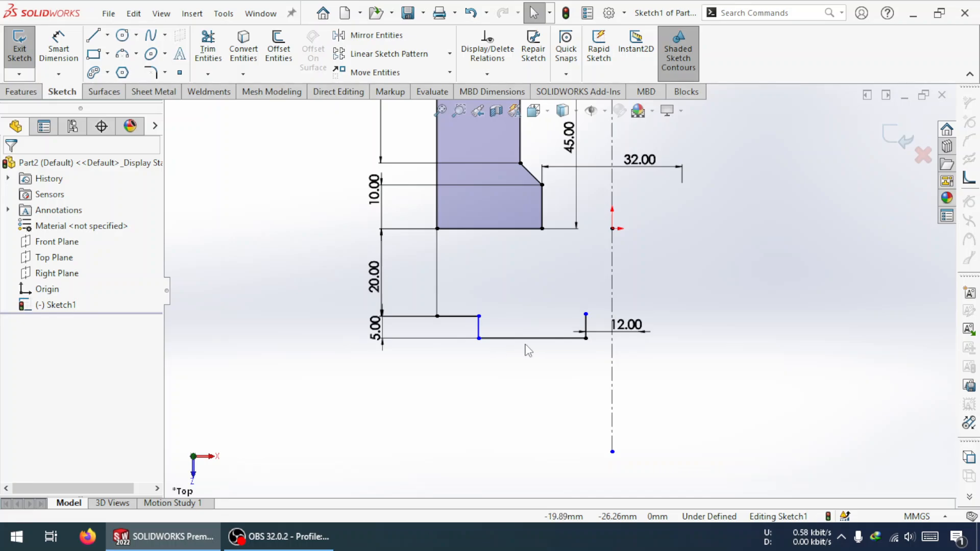
{"action": "left_click", "coordinate": [68, 51]}
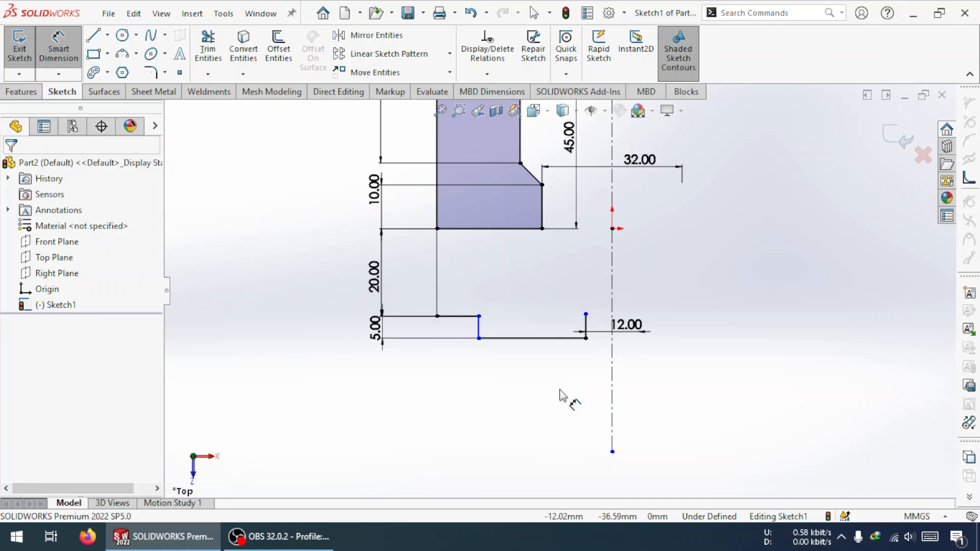
{"action": "left_click", "coordinate": [478, 332]}
{"action": "left_click", "coordinate": [612, 363]}
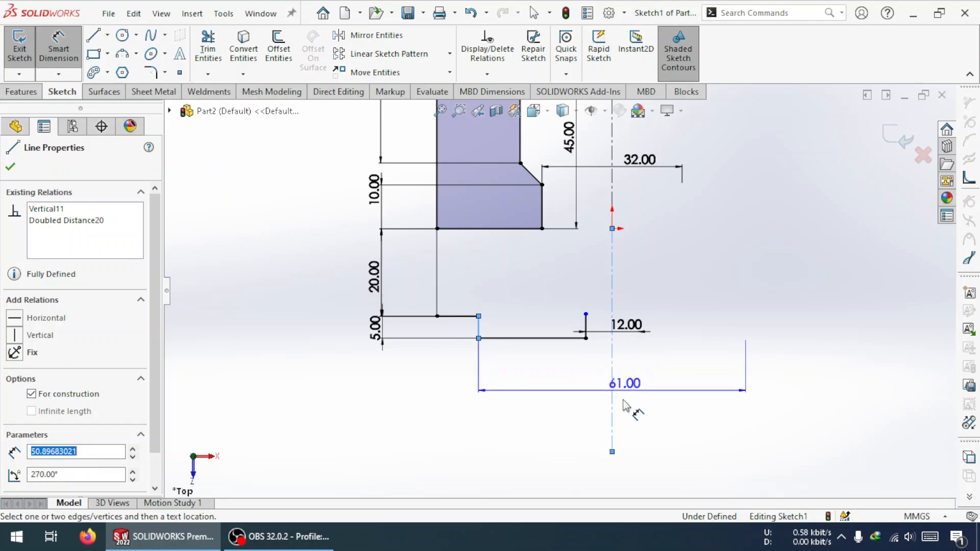
{"action": "left_click", "coordinate": [638, 362]}
{"action": "type", "text": "60"}
{"action": "key", "text": "Return"}
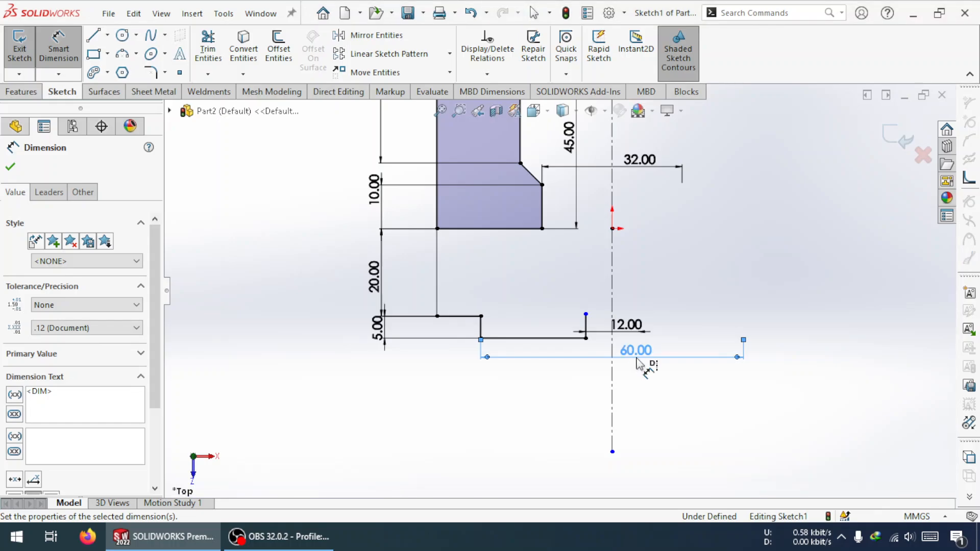
{"action": "left_click", "coordinate": [436, 276]}
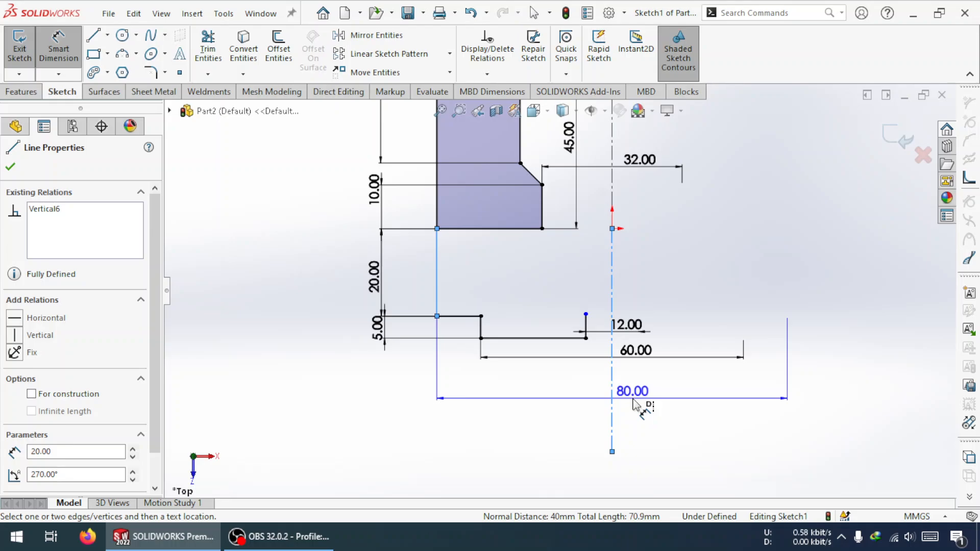
{"action": "key", "text": "Escape"}
{"action": "key", "text": "Escape"}
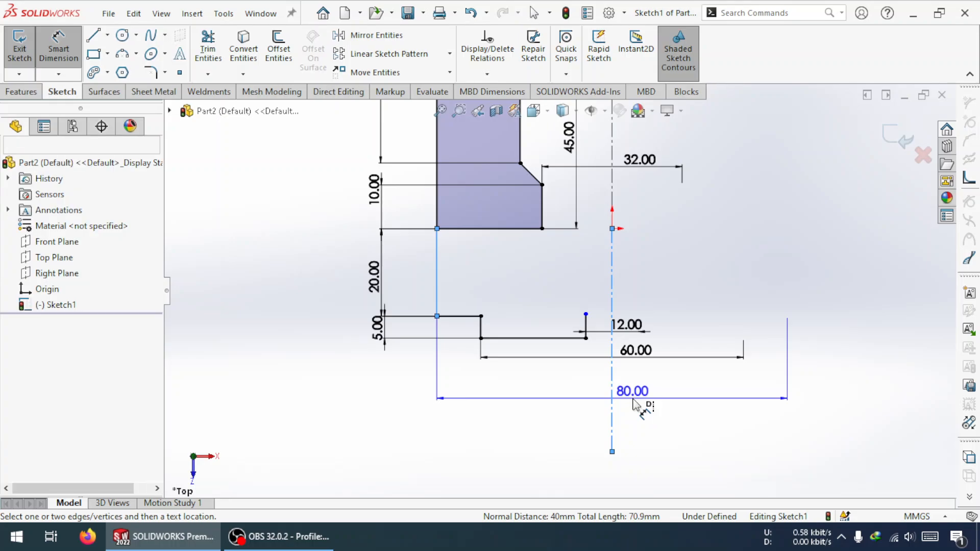
Step: Delete the long vertical line below the profile's outer corner and pull the step's freed outer endpoint inward toward the centerline
{"action": "left_click", "coordinate": [437, 278]}
{"action": "left_click", "coordinate": [437, 277]}
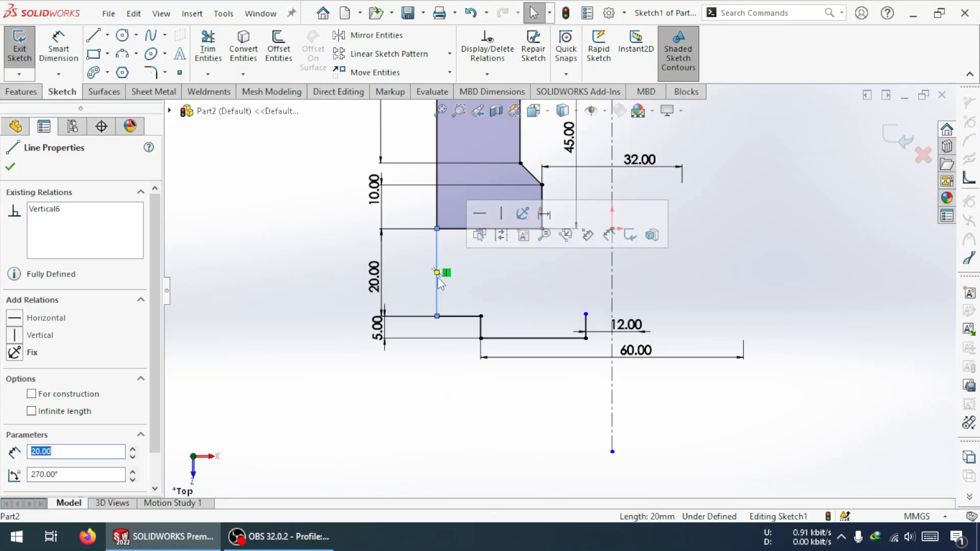
{"action": "left_click", "coordinate": [437, 229]}
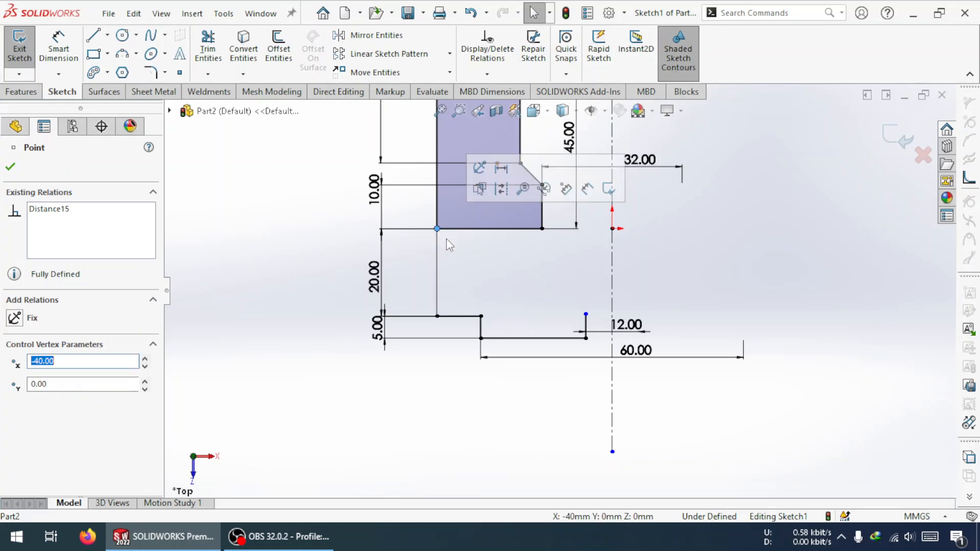
{"action": "left_click", "coordinate": [458, 264]}
{"action": "left_click", "coordinate": [437, 263]}
{"action": "key", "text": "Delete"}
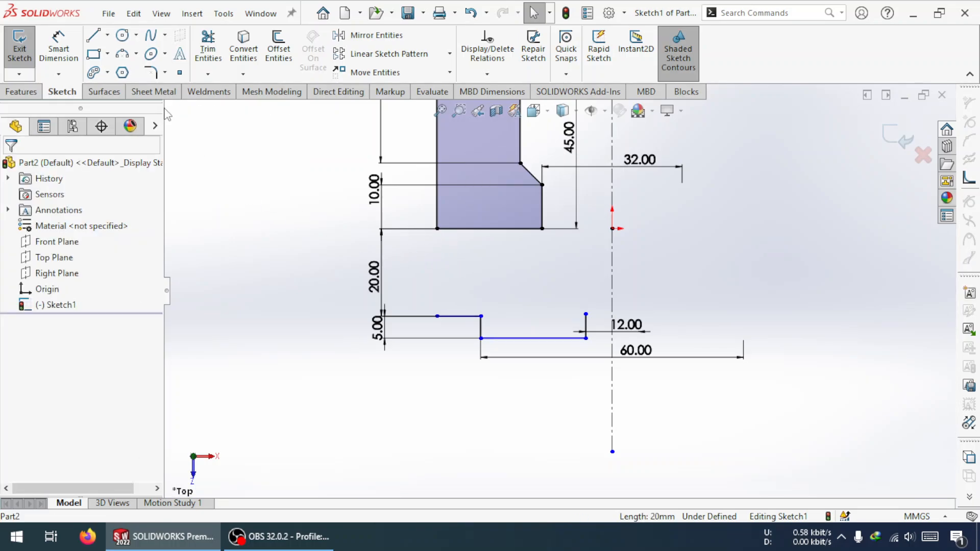
{"action": "left_click_drag", "start_coordinate": [437, 317], "coordinate": [459, 323]}
{"action": "left_click", "coordinate": [248, 268]}
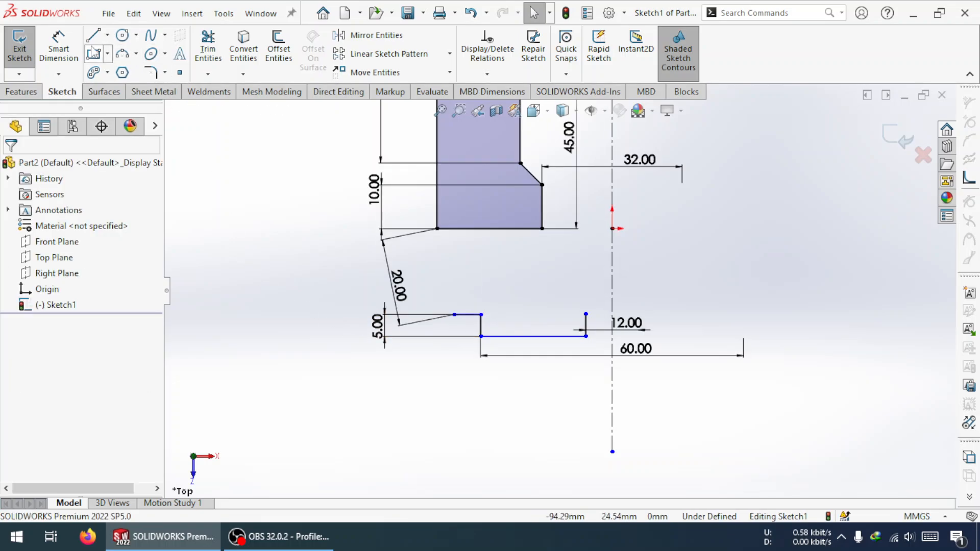
Step: Draw a line from the step's free outer endpoint up to the profile's bottom edge and make it vertical, slightly inside the outer corner
{"action": "left_click", "coordinate": [93, 35]}
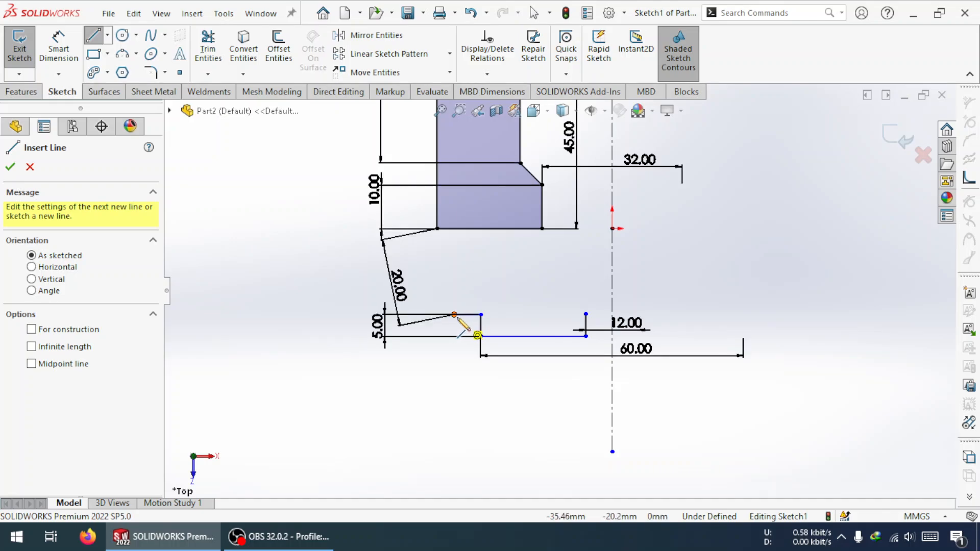
{"action": "left_click", "coordinate": [454, 314]}
{"action": "left_click", "coordinate": [464, 230]}
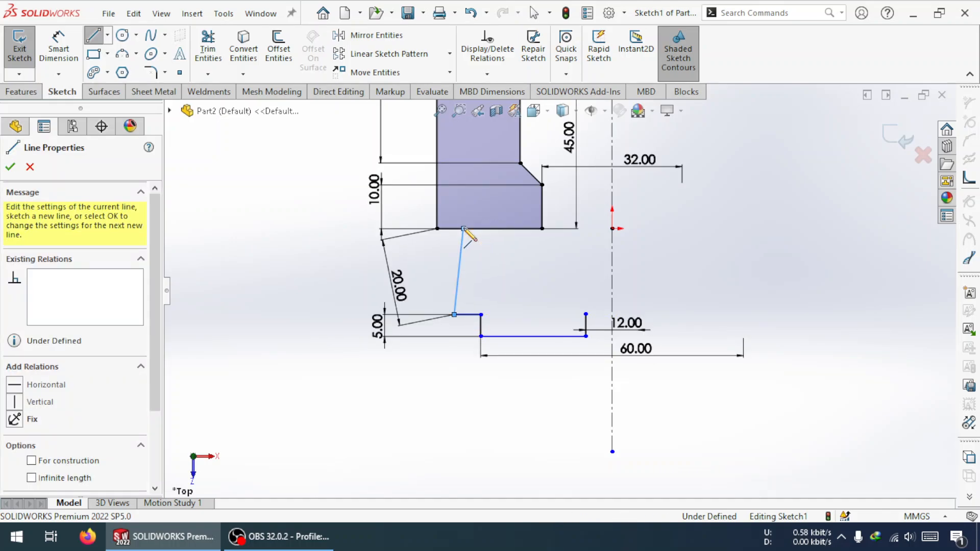
{"action": "key", "text": "Escape"}
{"action": "key", "text": "Escape"}
{"action": "left_click", "coordinate": [460, 268]}
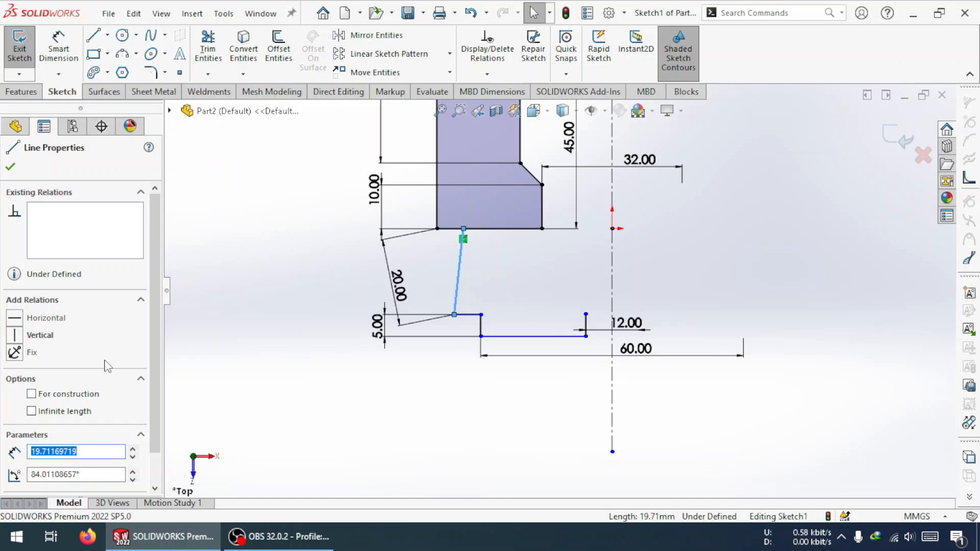
{"action": "left_click", "coordinate": [14, 335]}
{"action": "key", "text": "Escape"}
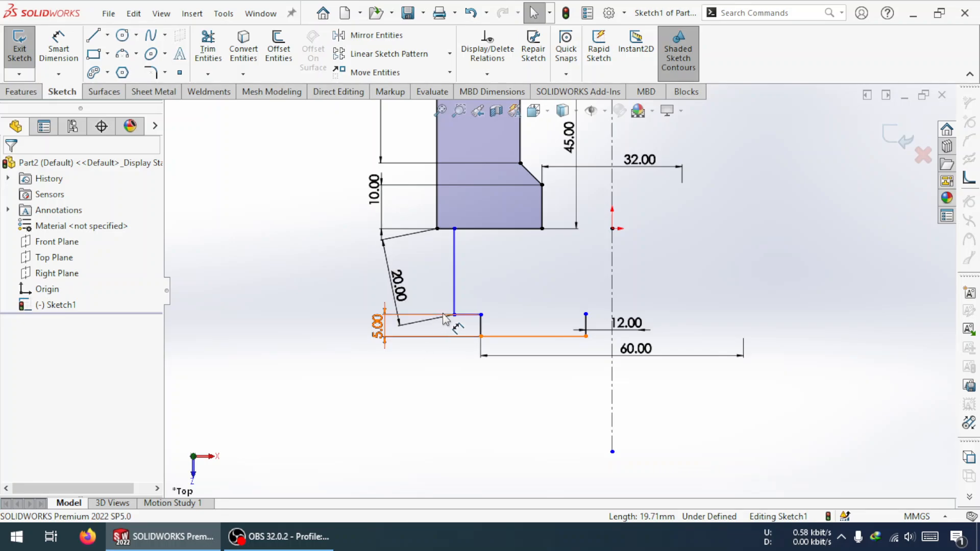
{"action": "left_click_drag", "start_coordinate": [454, 315], "coordinate": [443, 403]}
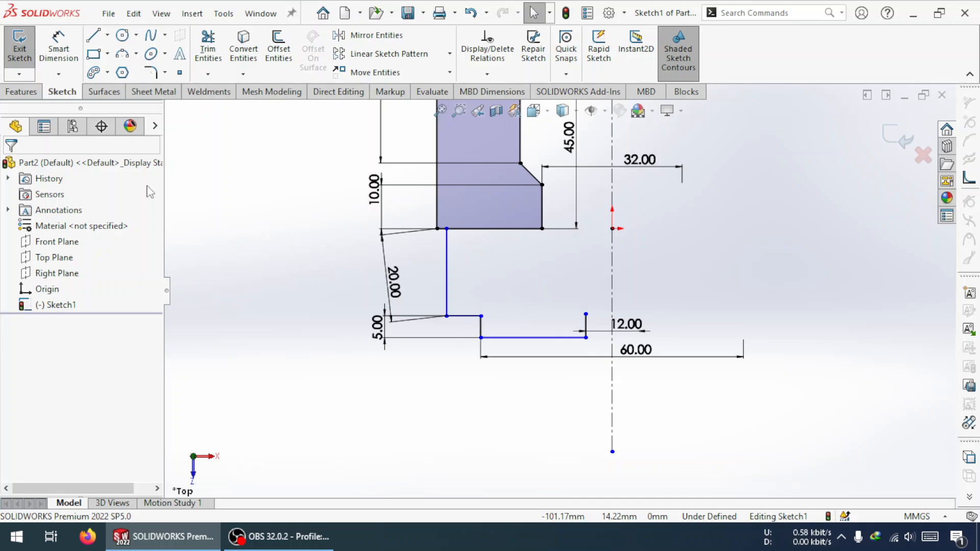
Step: Dimension the new vertical line across the centerline as a doubled diameter of 70 mm, placed below the centerline's end
{"action": "left_click", "coordinate": [59, 46]}
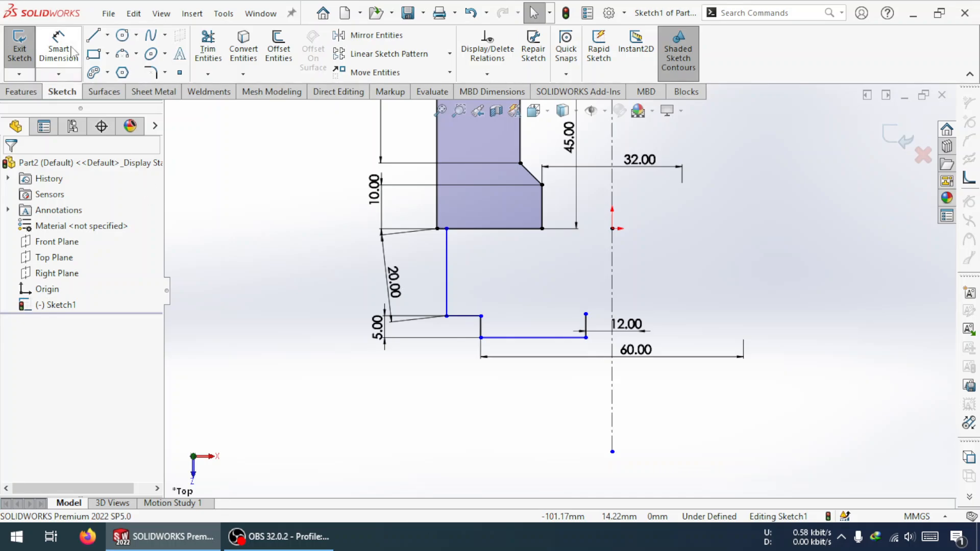
{"action": "left_click", "coordinate": [447, 282]}
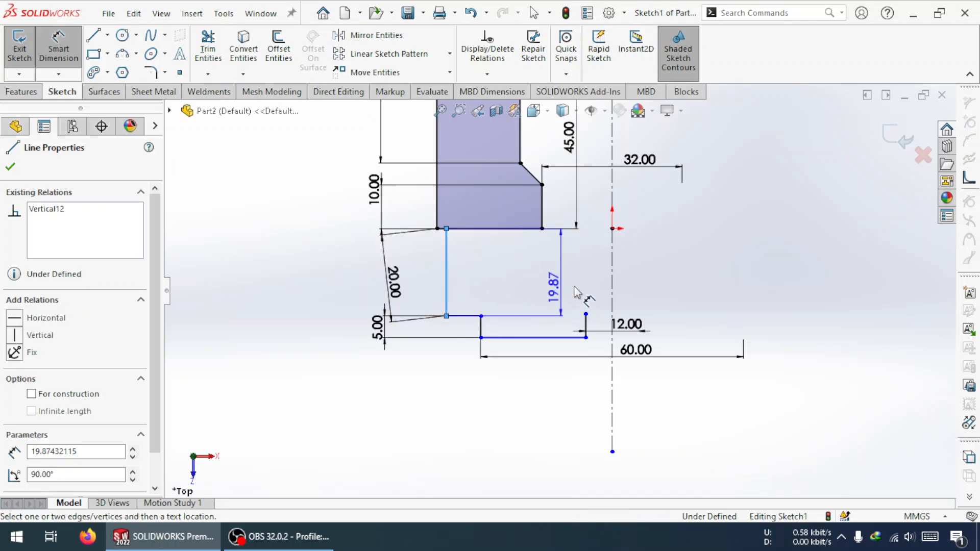
{"action": "left_click", "coordinate": [612, 291]}
{"action": "left_click", "coordinate": [619, 474]}
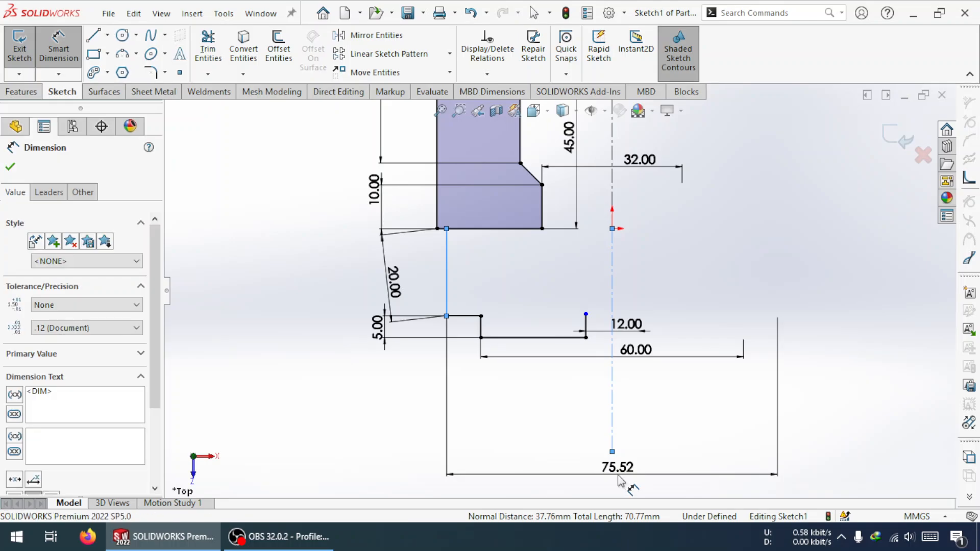
{"action": "type", "text": "70"}
{"action": "key", "text": "Return"}
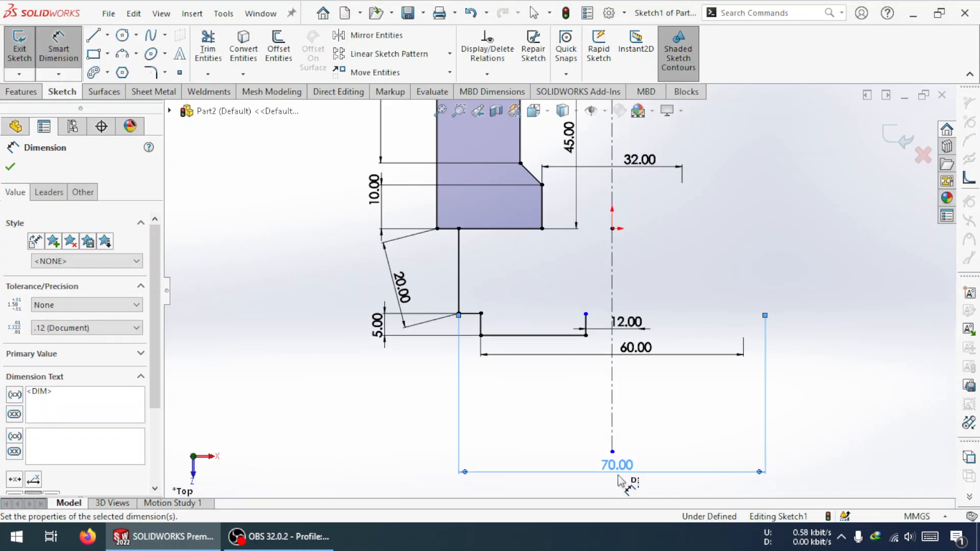
{"action": "key", "text": "Escape"}
Step: Delete the slanted 20 mm dimension and dimension the new vertical line's length at 20 mm, in the outer dimension column
{"action": "left_click", "coordinate": [394, 280]}
{"action": "key", "text": "Delete"}
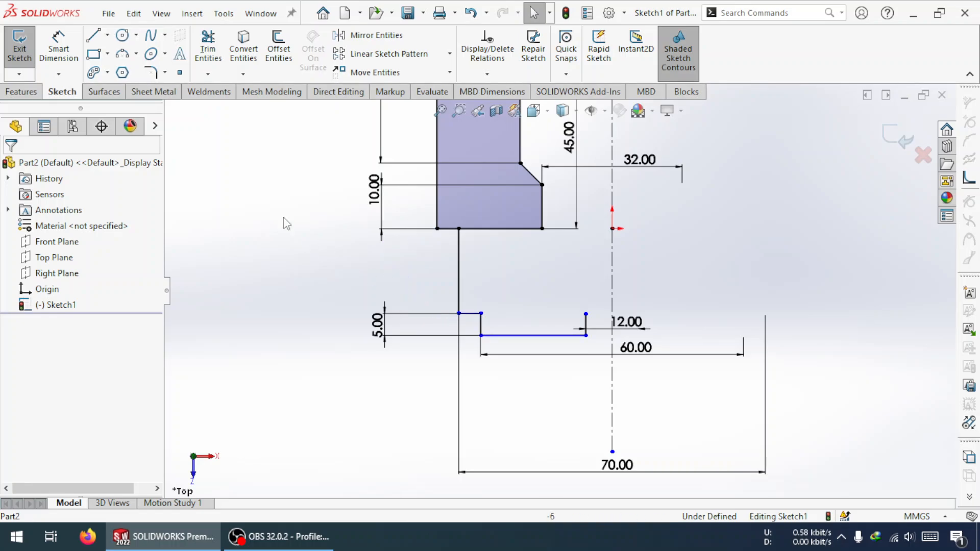
{"action": "left_click", "coordinate": [62, 39]}
{"action": "left_click", "coordinate": [458, 273]}
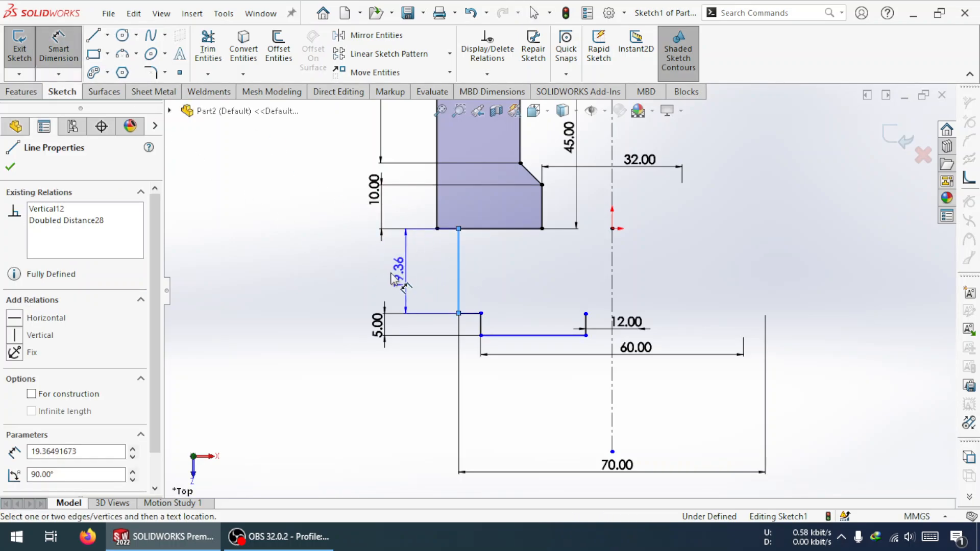
{"action": "left_click", "coordinate": [385, 284]}
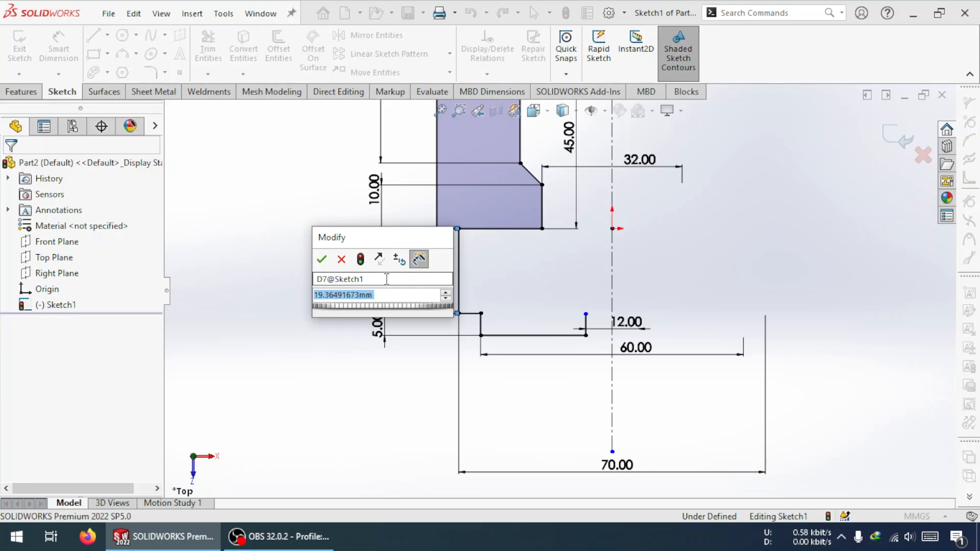
{"action": "type", "text": "20"}
{"action": "key", "text": "Return"}
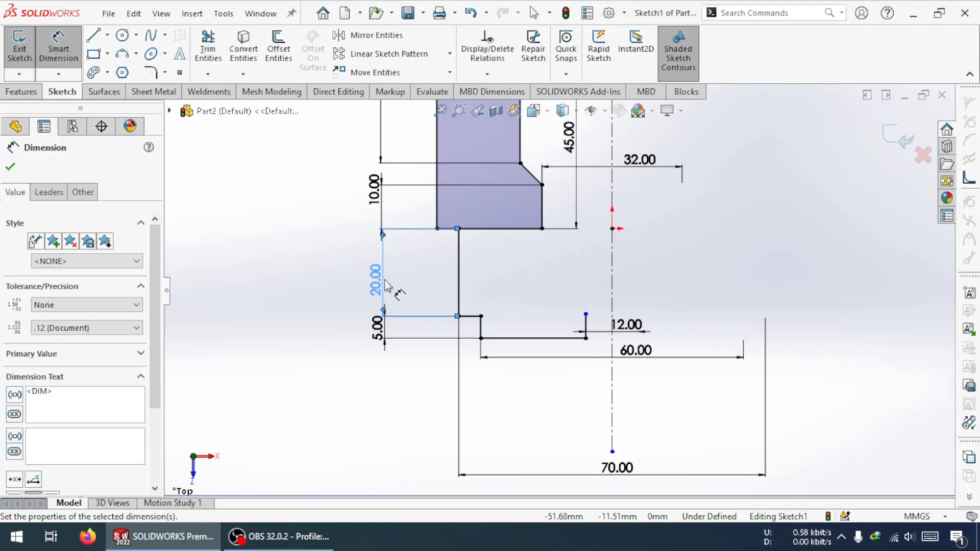
{"action": "key", "text": "Escape"}
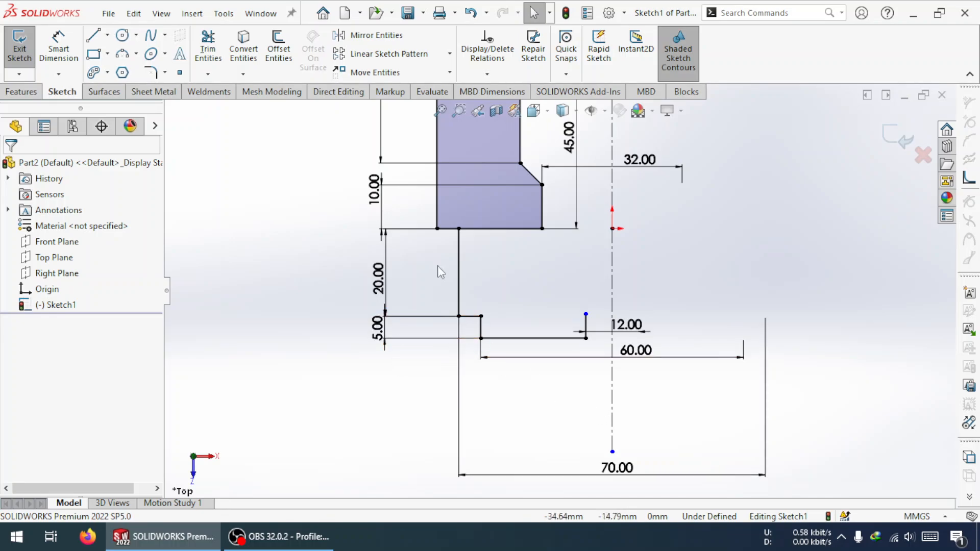
Step: Reposition the 60 mm dimension with its text on the centerline and move the 70 mm dimension farther below the sketch
{"action": "left_click", "coordinate": [101, 39]}
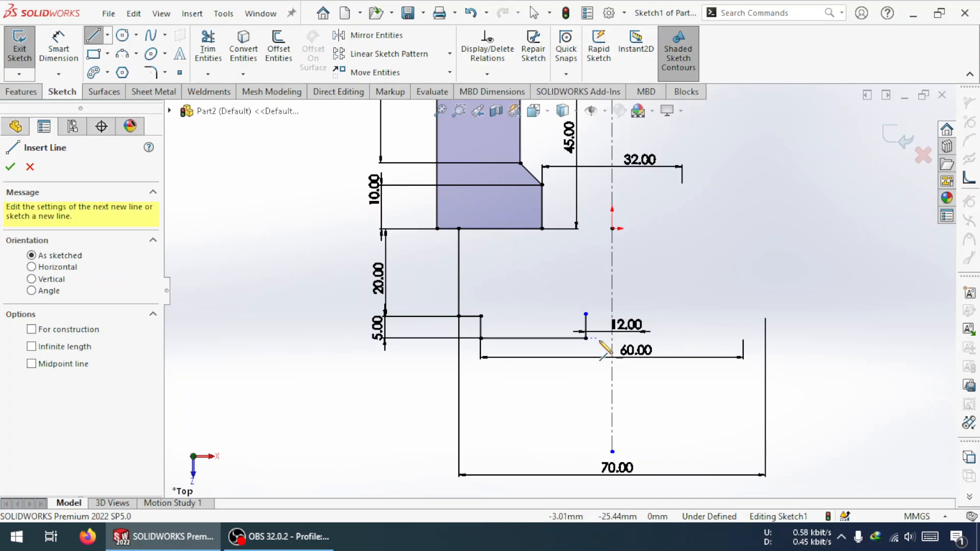
{"action": "key", "text": "Escape"}
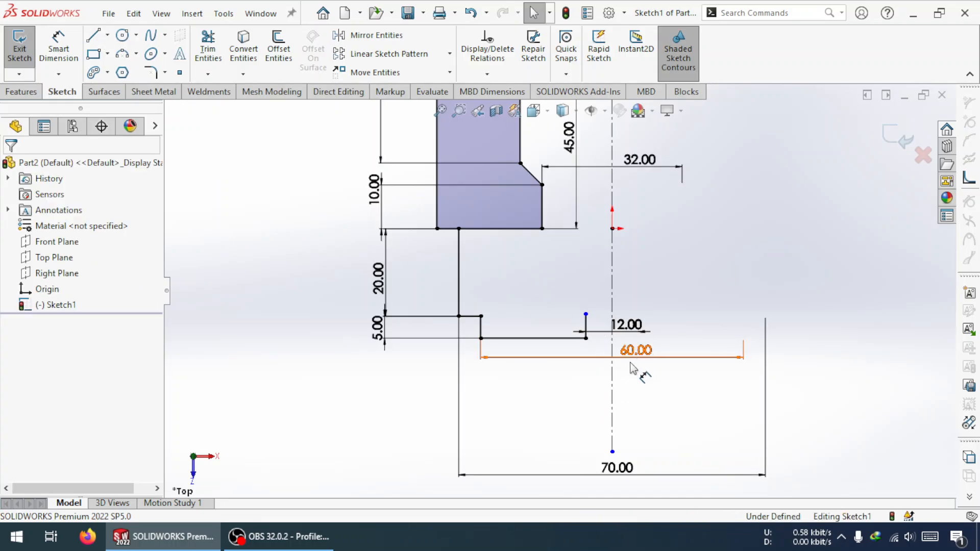
{"action": "left_click_drag", "start_coordinate": [636, 363], "coordinate": [614, 363]}
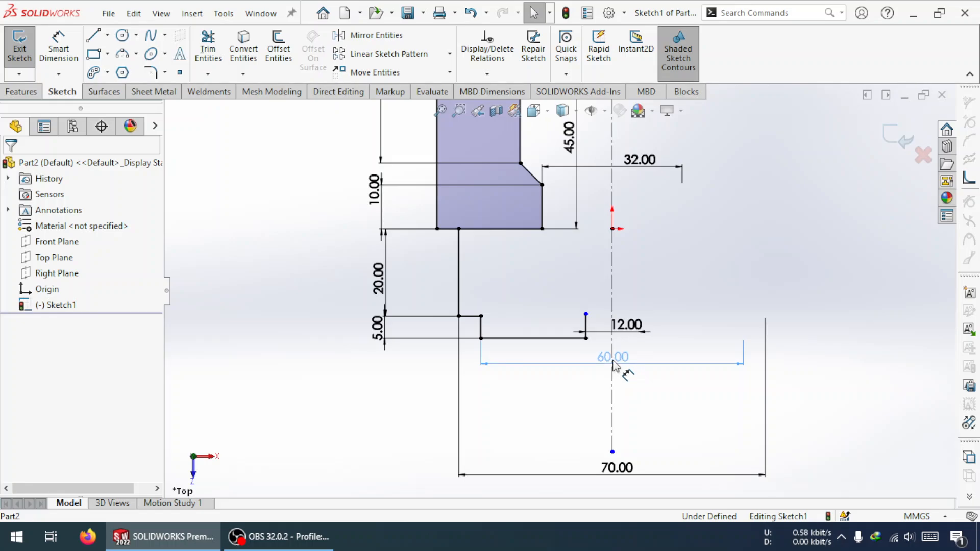
{"action": "scroll", "coordinate": [617, 448], "scroll_direction": "up", "scroll_amount": 4}
{"action": "scroll", "coordinate": [608, 417], "scroll_direction": "down", "scroll_amount": 3}
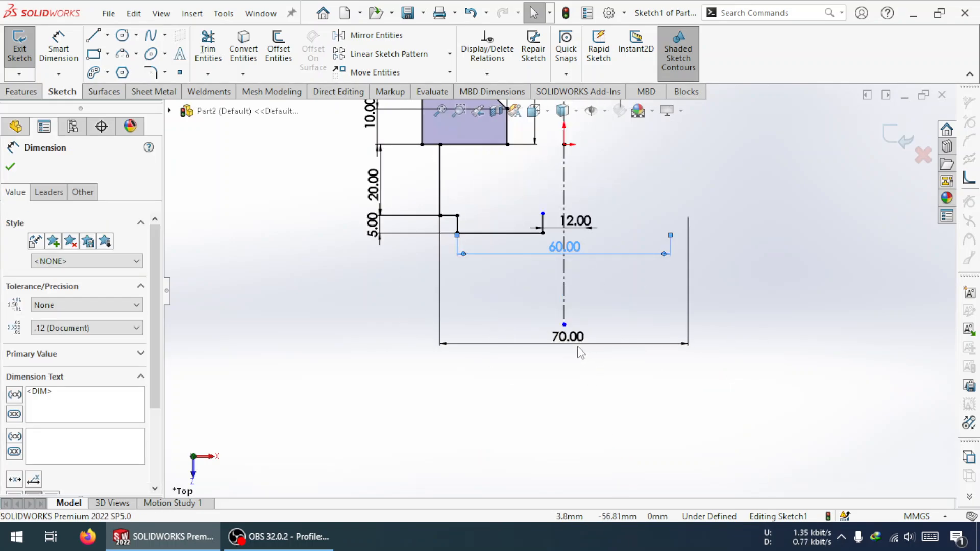
{"action": "left_click_drag", "start_coordinate": [571, 340], "coordinate": [569, 374]}
{"action": "left_click", "coordinate": [532, 398]}
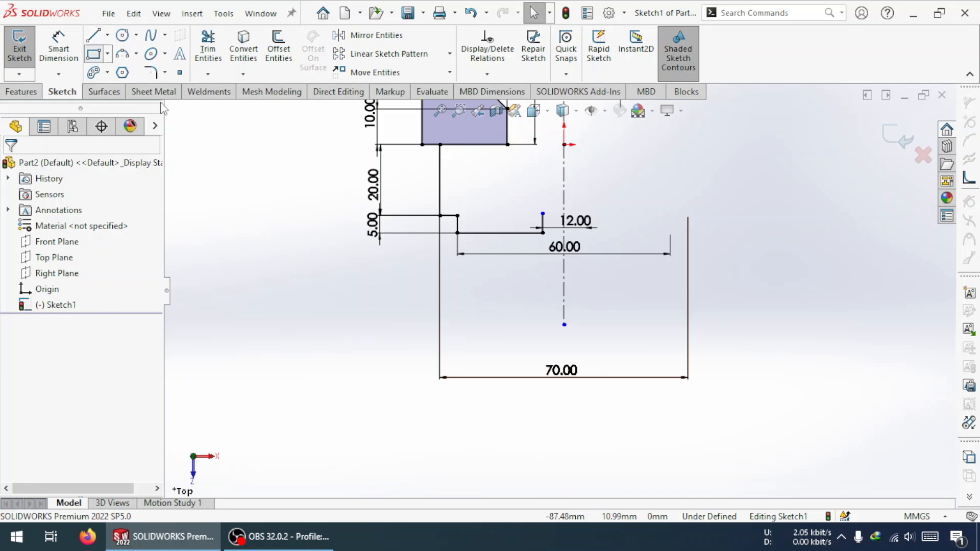
Step: Sketch a narrow corner rectangle about 7 mm wide and 32 mm tall hanging down from the profile's bottom edge
{"action": "left_click", "coordinate": [482, 234]}
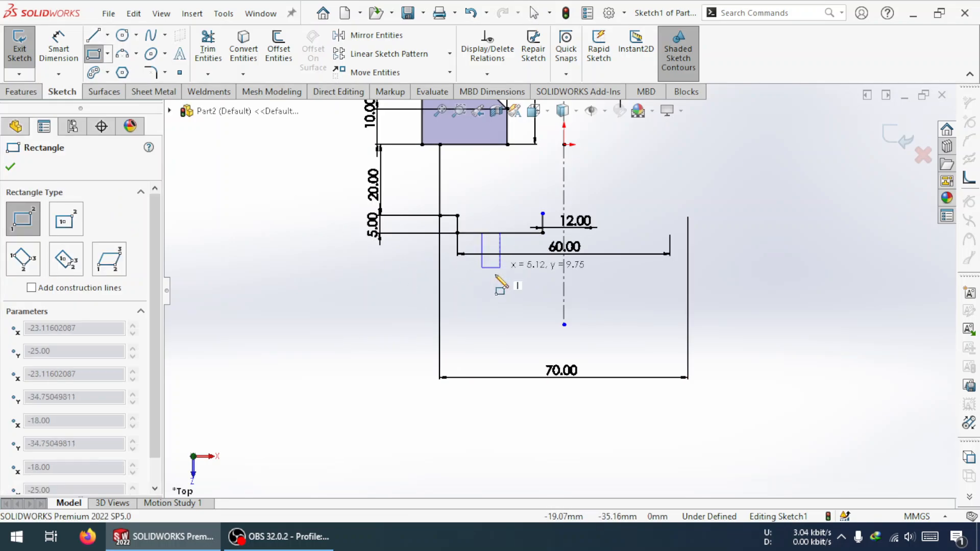
{"action": "left_click", "coordinate": [508, 346]}
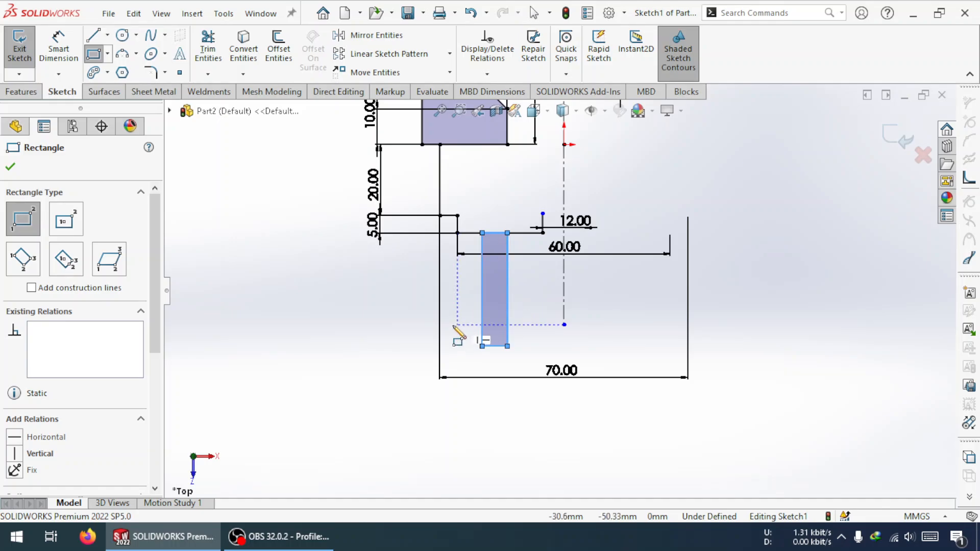
{"action": "key", "text": "Escape"}
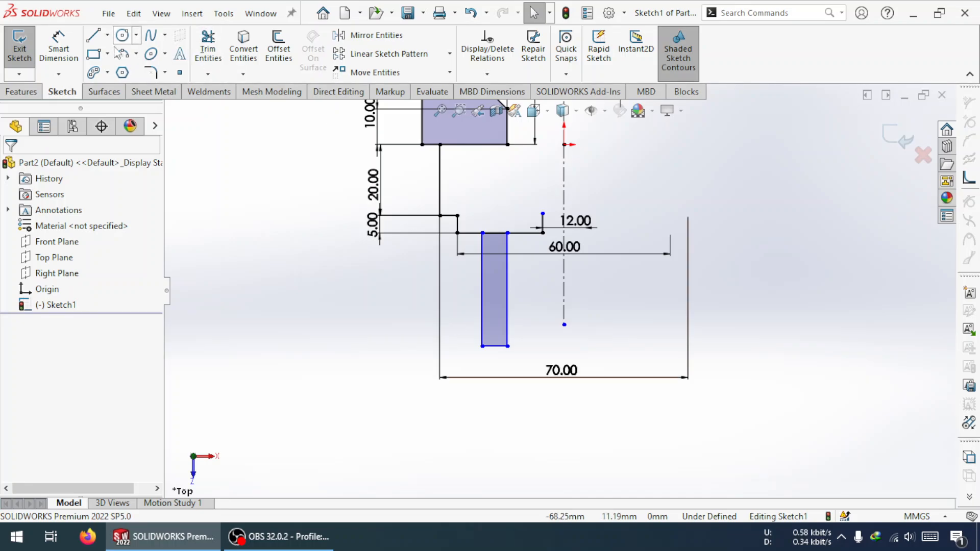
Step: Dimension the rectangle's width at 5 mm and place the dimension text beside it, toward the centerline
{"action": "left_click", "coordinate": [59, 46]}
{"action": "left_click", "coordinate": [482, 295]}
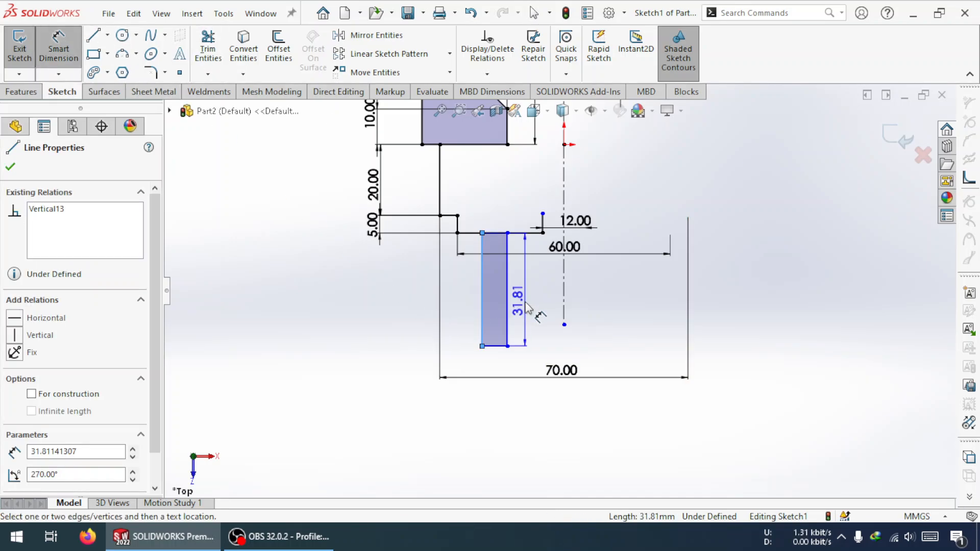
{"action": "left_click", "coordinate": [506, 296]}
{"action": "left_click", "coordinate": [494, 308]}
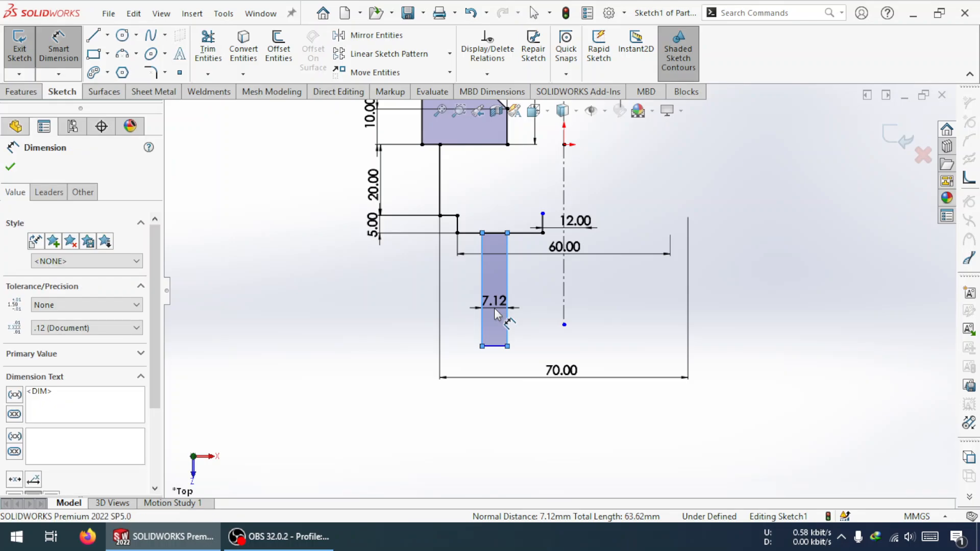
{"action": "type", "text": "5"}
{"action": "key", "text": "Return"}
{"action": "key", "text": "Escape"}
{"action": "left_click_drag", "start_coordinate": [495, 308], "coordinate": [532, 295]}
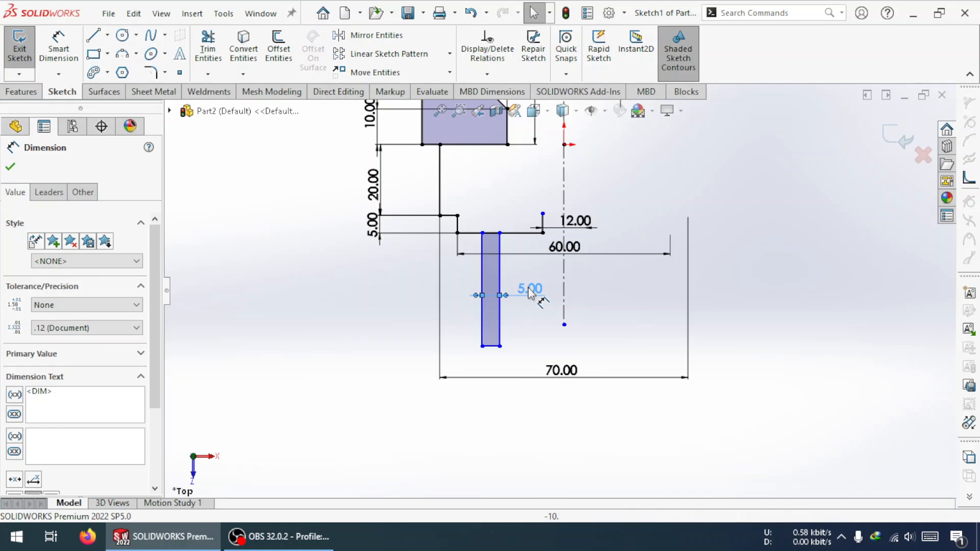
Step: Dimension the rectangle's outer edge across the centerline as a doubled diameter of 50 mm, placed below the rectangle
{"action": "left_click", "coordinate": [77, 45]}
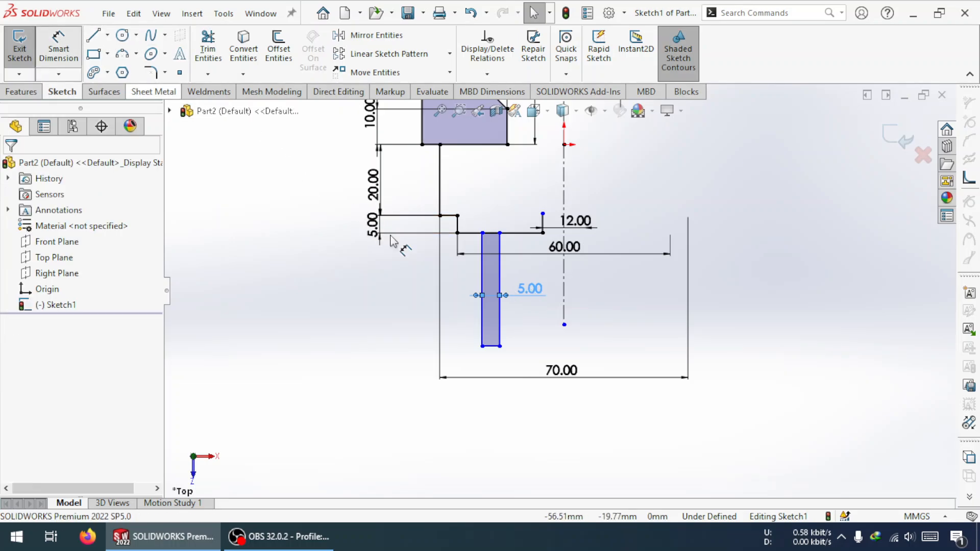
{"action": "left_click", "coordinate": [482, 317]}
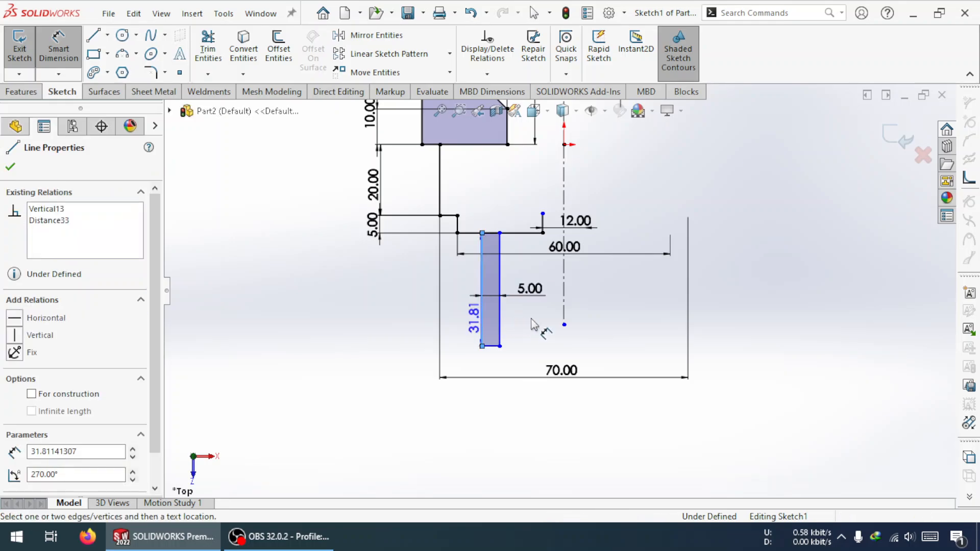
{"action": "left_click", "coordinate": [563, 319]}
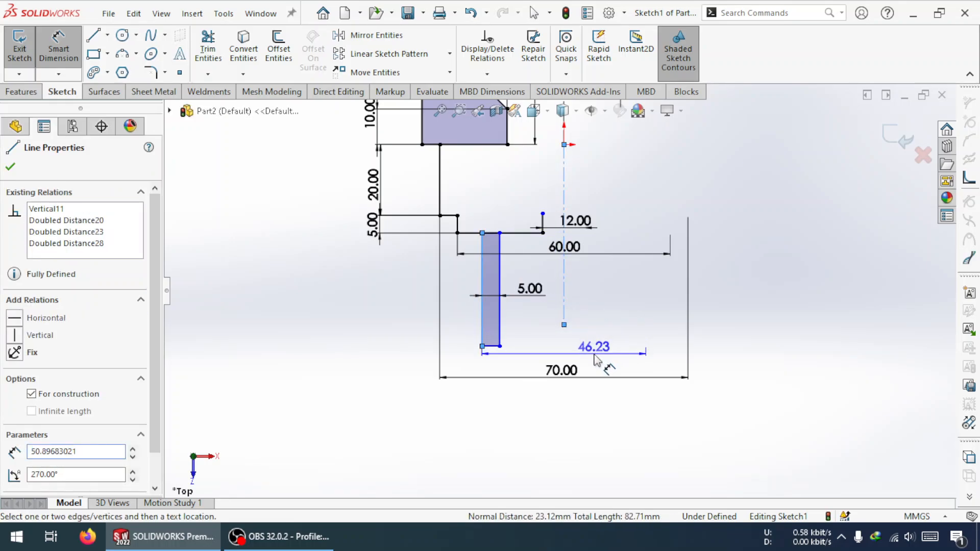
{"action": "left_click", "coordinate": [598, 358]}
{"action": "type", "text": "50"}
{"action": "key", "text": "Return"}
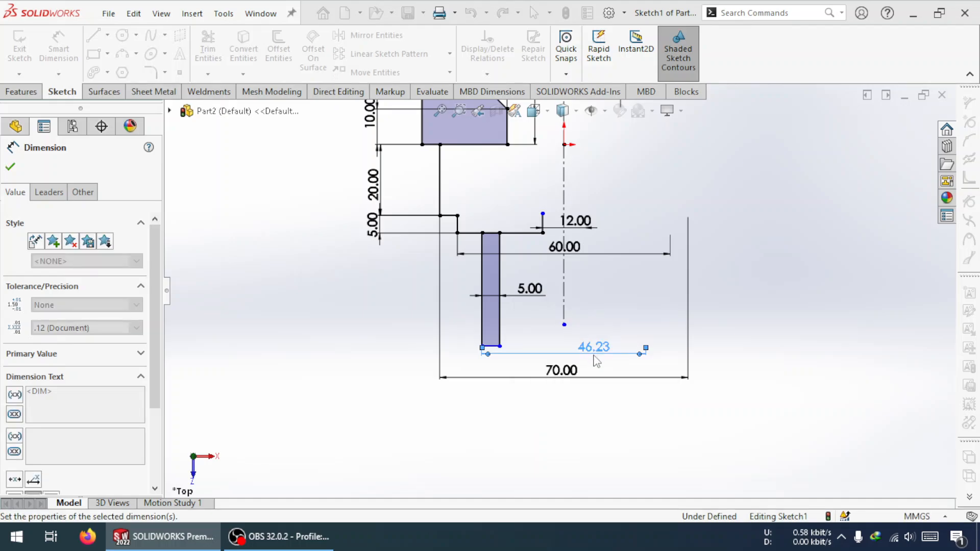
Step: Try to dimension the rectangle's inner edge across the centerline as a doubled diameter just below the centerline's end
{"action": "left_click", "coordinate": [494, 329]}
{"action": "left_click", "coordinate": [563, 321]}
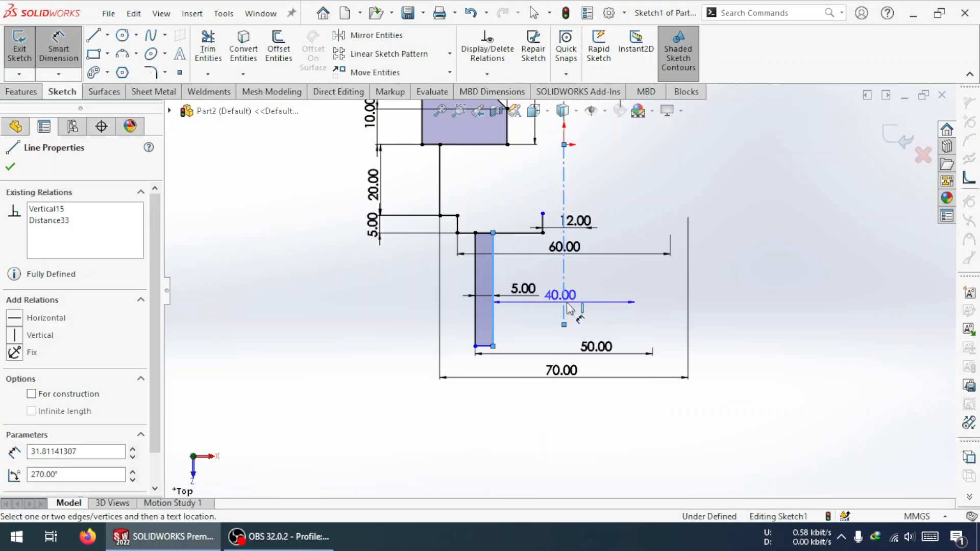
{"action": "left_click", "coordinate": [565, 340]}
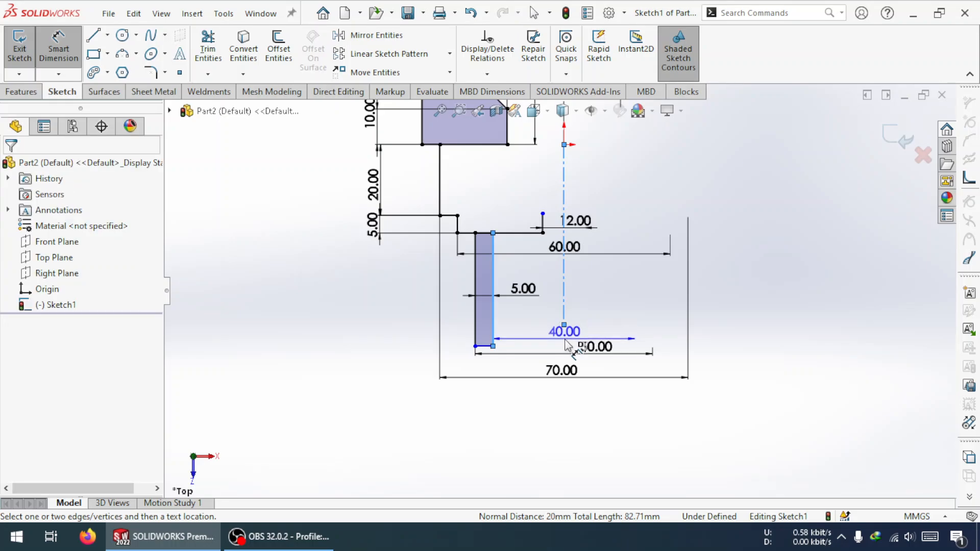
{"action": "left_click", "coordinate": [525, 267]}
Step: Move the 70 mm dimension farther below the sketch, and move the 50 mm dimension down with its text on the centerline
{"action": "left_click", "coordinate": [591, 357]}
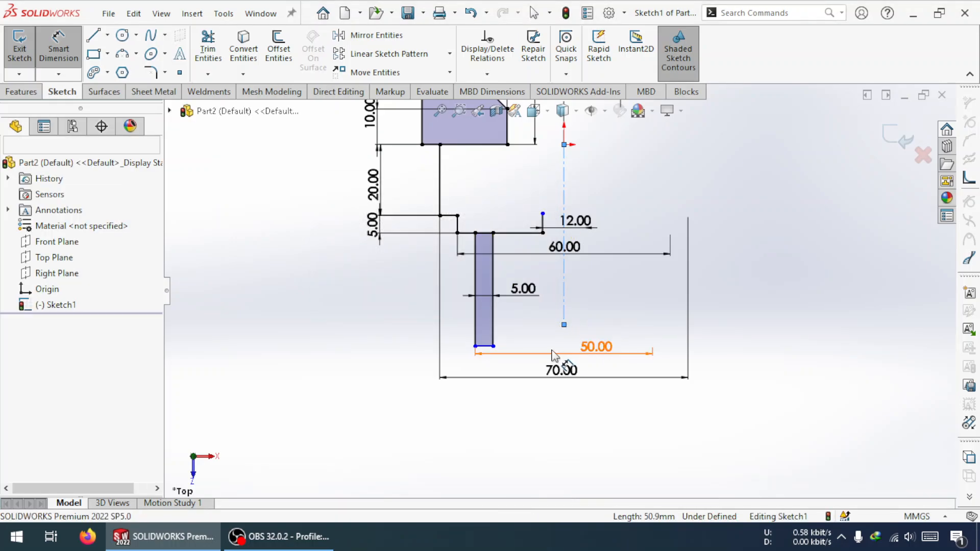
{"action": "left_click_drag", "start_coordinate": [562, 369], "coordinate": [563, 414]}
{"action": "left_click_drag", "start_coordinate": [563, 348], "coordinate": [565, 379]}
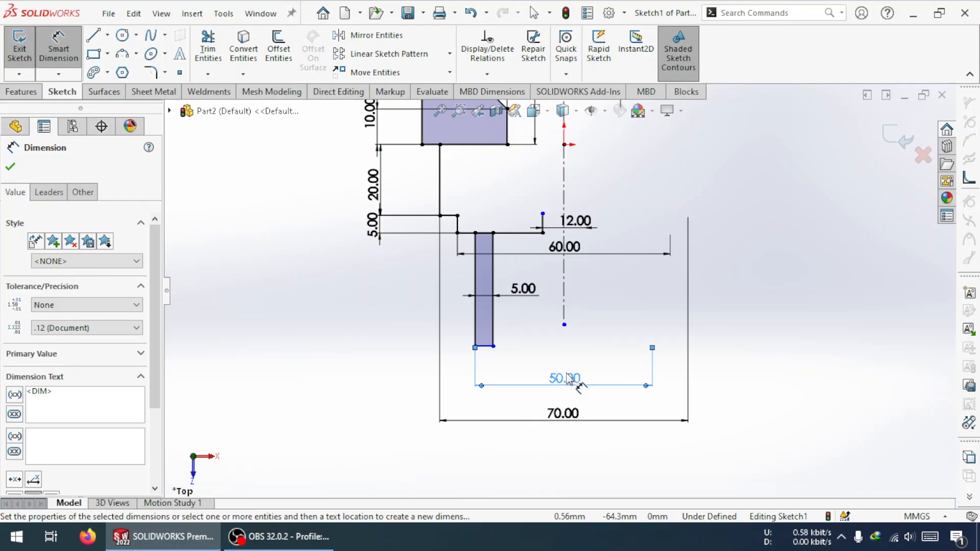
Step: Try again to add a doubled diameter dimension between the centerline and the rectangle's inner edge
{"action": "left_click", "coordinate": [564, 305]}
{"action": "left_click", "coordinate": [494, 317]}
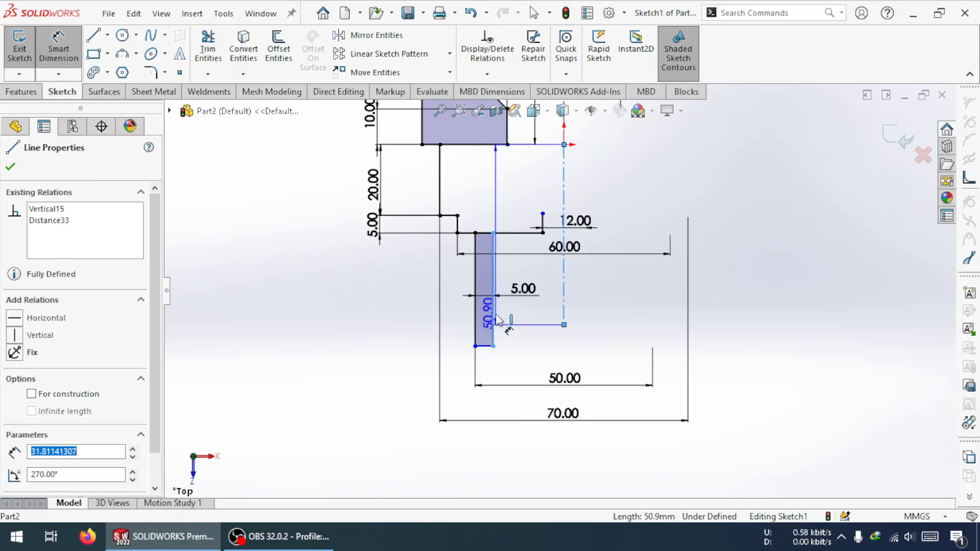
{"action": "left_click", "coordinate": [539, 323]}
{"action": "left_click", "coordinate": [520, 267]}
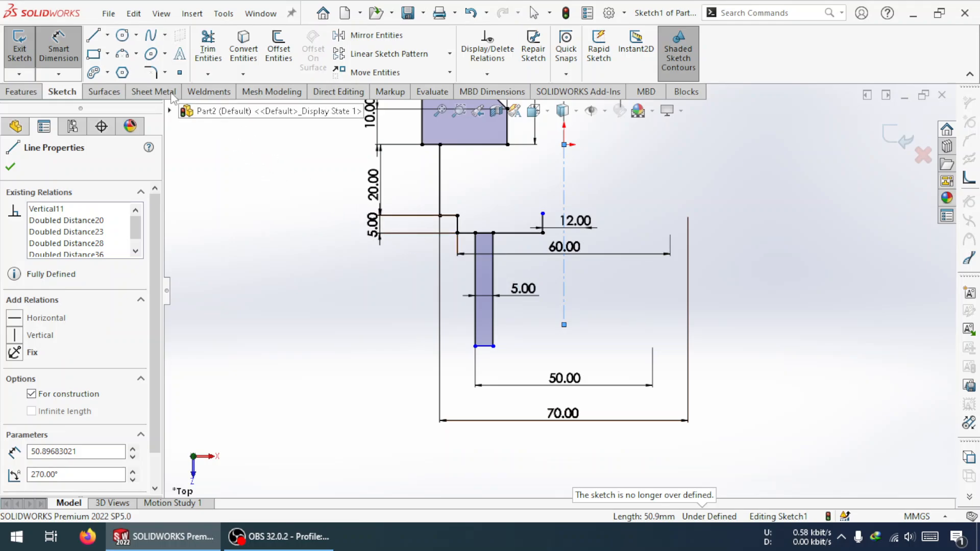
{"action": "key", "text": "Escape"}
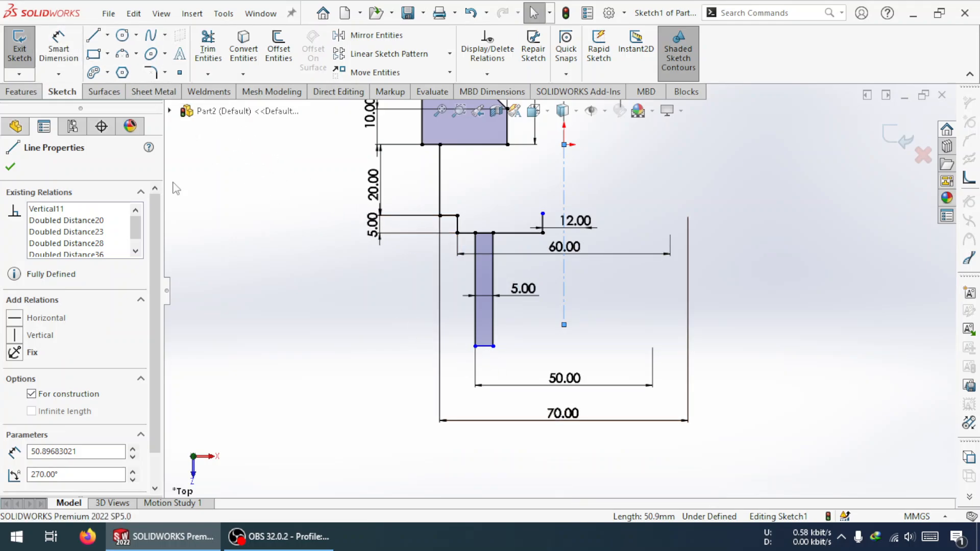
Step: Dimension the distance from the profile's bottom edge to the rectangle's lower edge at 20 mm, placed outside the profile
{"action": "left_click", "coordinate": [69, 36]}
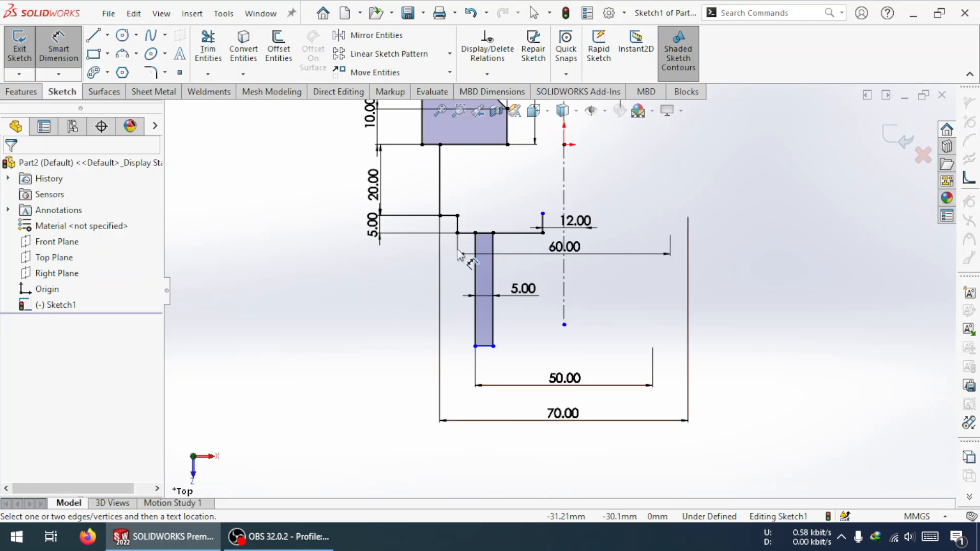
{"action": "left_click", "coordinate": [465, 232]}
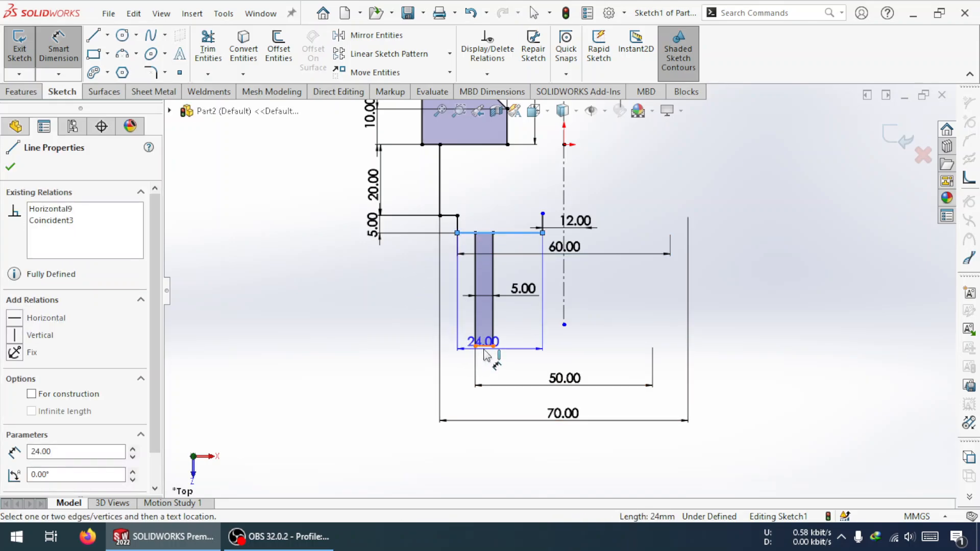
{"action": "left_click", "coordinate": [484, 346]}
{"action": "left_click", "coordinate": [394, 321]}
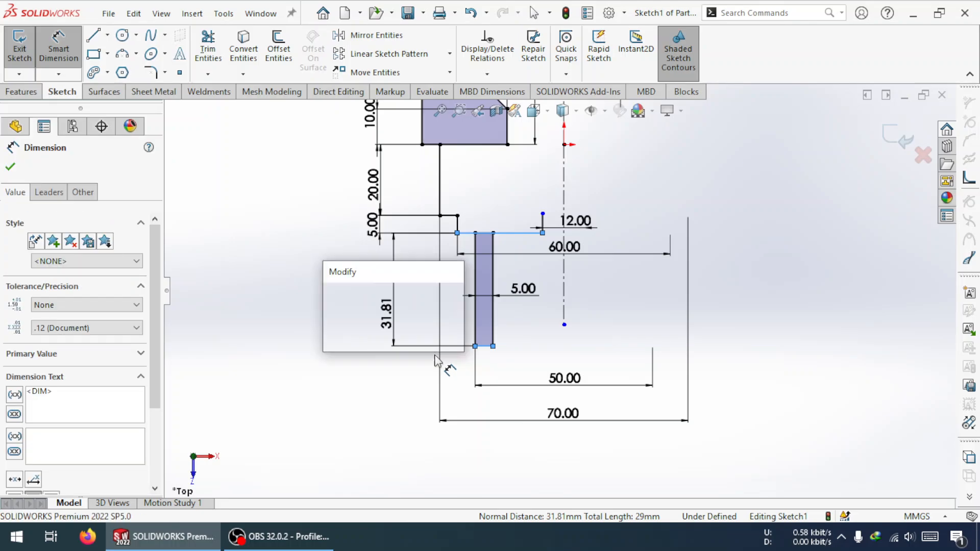
{"action": "type", "text": "30"}
{"action": "key", "text": "BackSpace"}
{"action": "key", "text": "BackSpace"}
{"action": "type", "text": "20"}
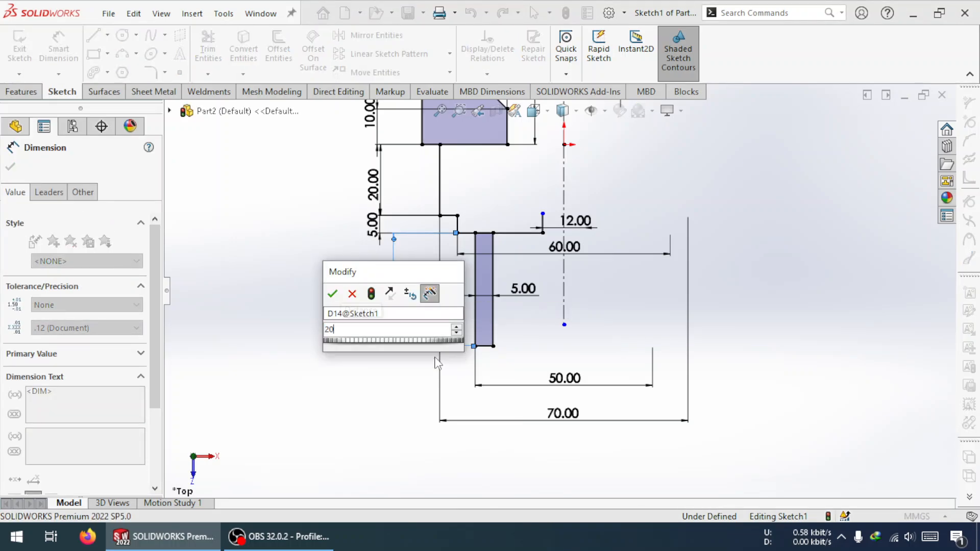
{"action": "key", "text": "Return"}
{"action": "key", "text": "Escape"}
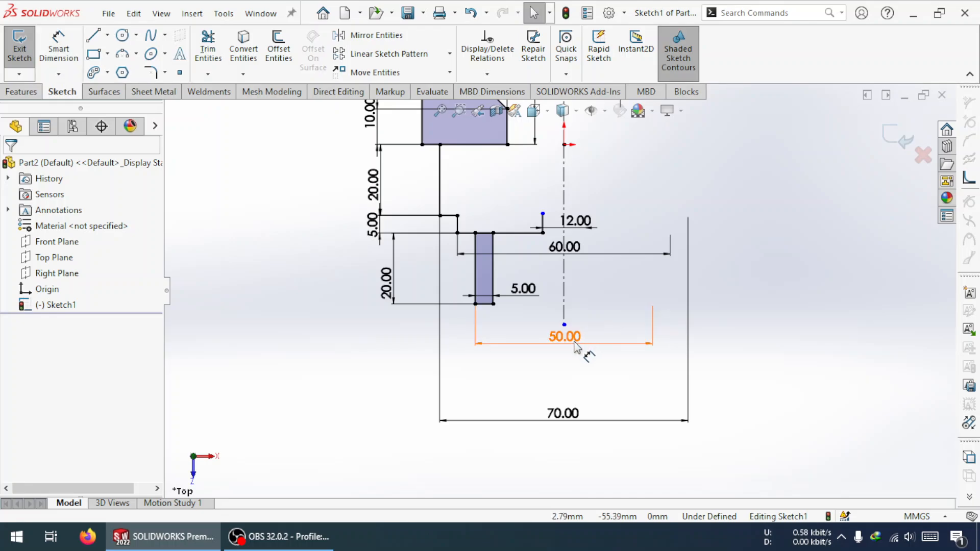
Step: Reposition the 50 mm and 70 mm dimensions as evenly spaced rows below the rectangle, with both texts on the centerline
{"action": "mouse_move", "coordinate": [574, 342]}
{"action": "left_mouse_down"}
{"action": "mouse_move", "coordinate": [570, 366]}
{"action": "mouse_move", "coordinate": [564, 356]}
{"action": "left_mouse_up"}
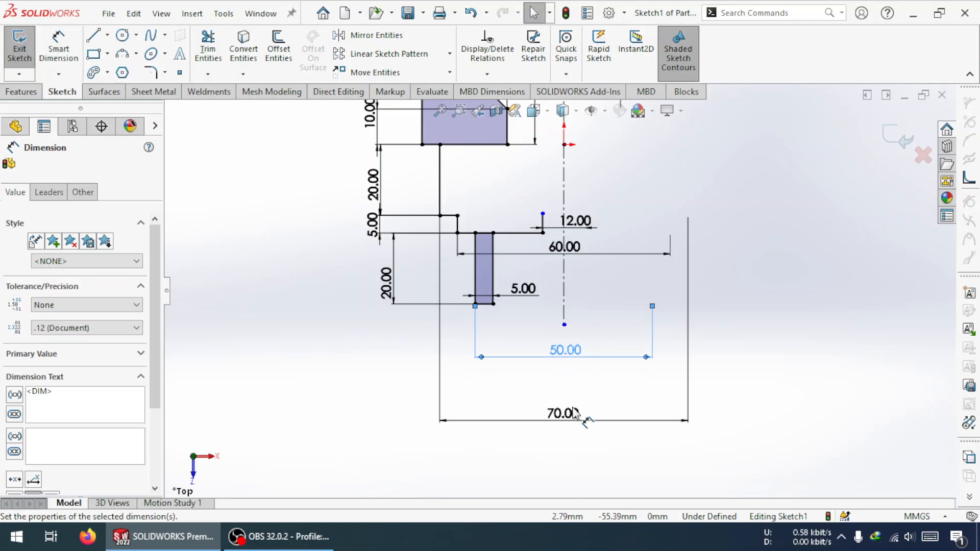
{"action": "left_click_drag", "start_coordinate": [562, 414], "coordinate": [587, 386]}
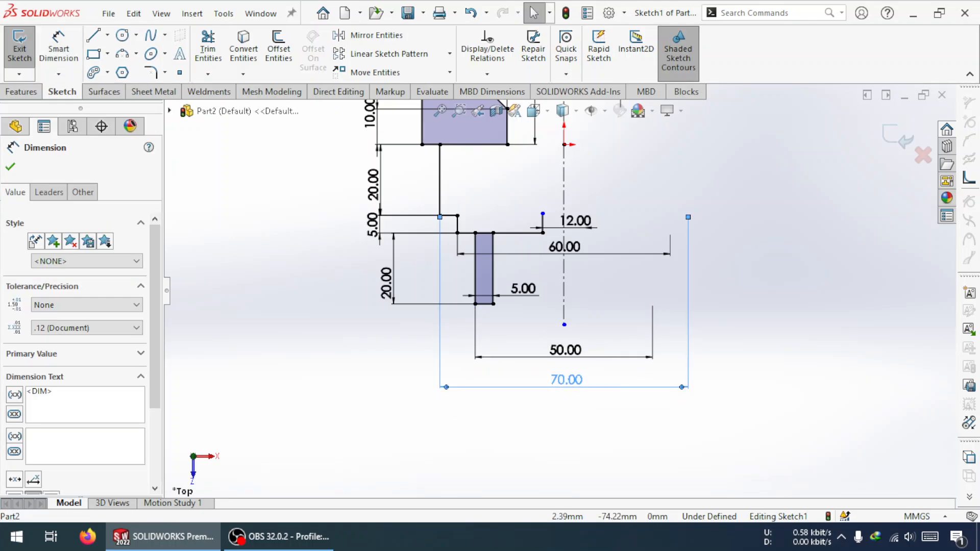
{"action": "left_click", "coordinate": [780, 269]}
Step: Mirror the whole half-profile, including the stepped lines, the narrow rectangle and the short inner vertical line, about the vertical centerline, keeping the originals
{"action": "scroll", "coordinate": [623, 202], "scroll_direction": "up", "scroll_amount": 5}
{"action": "scroll", "coordinate": [581, 192], "scroll_direction": "down", "scroll_amount": 3}
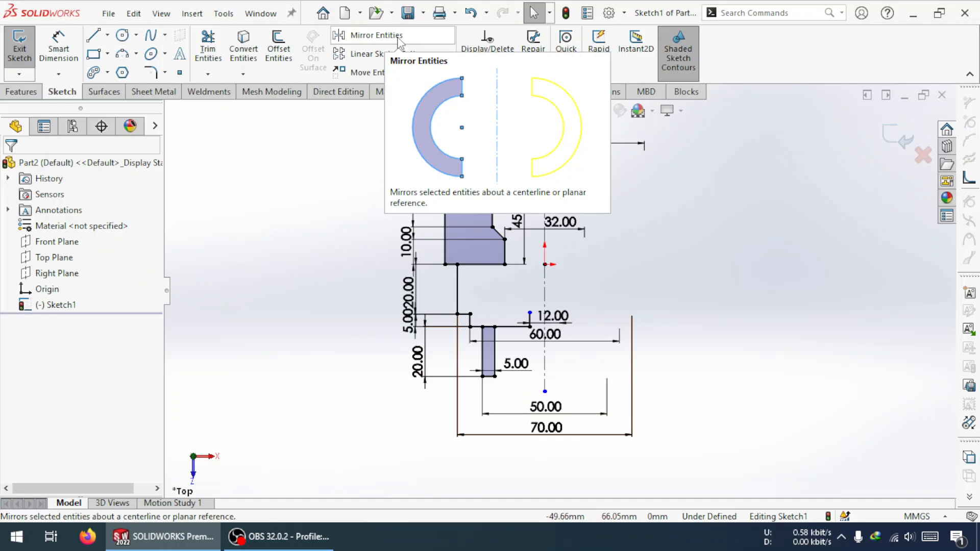
{"action": "left_click", "coordinate": [352, 35]}
{"action": "left_click", "coordinate": [485, 210]}
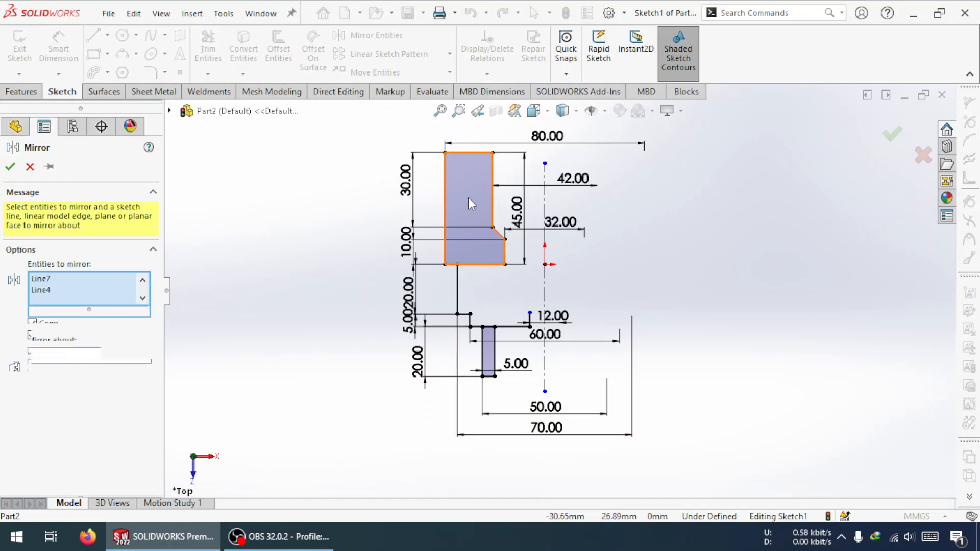
{"action": "left_click", "coordinate": [457, 298]}
{"action": "left_click", "coordinate": [470, 324]}
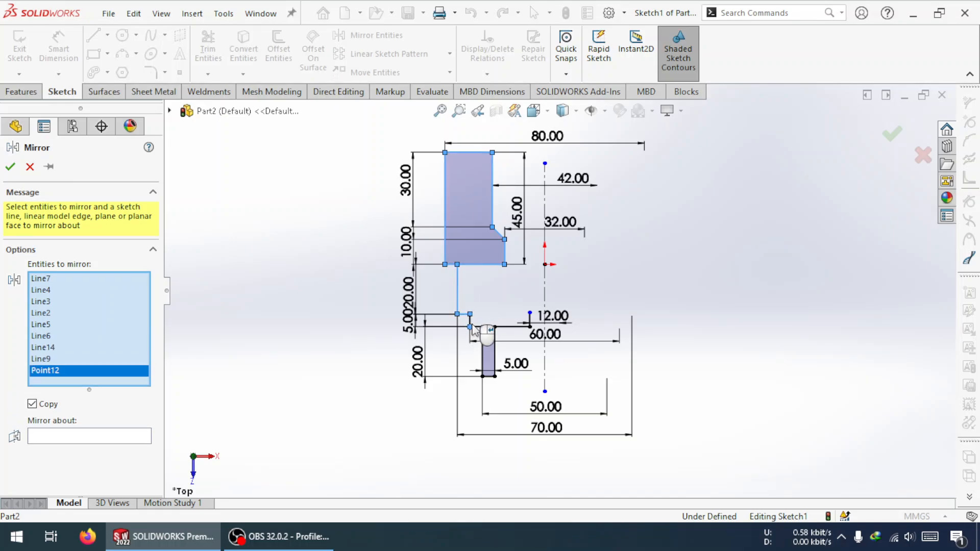
{"action": "scroll", "coordinate": [477, 331], "scroll_direction": "down", "scroll_amount": 4}
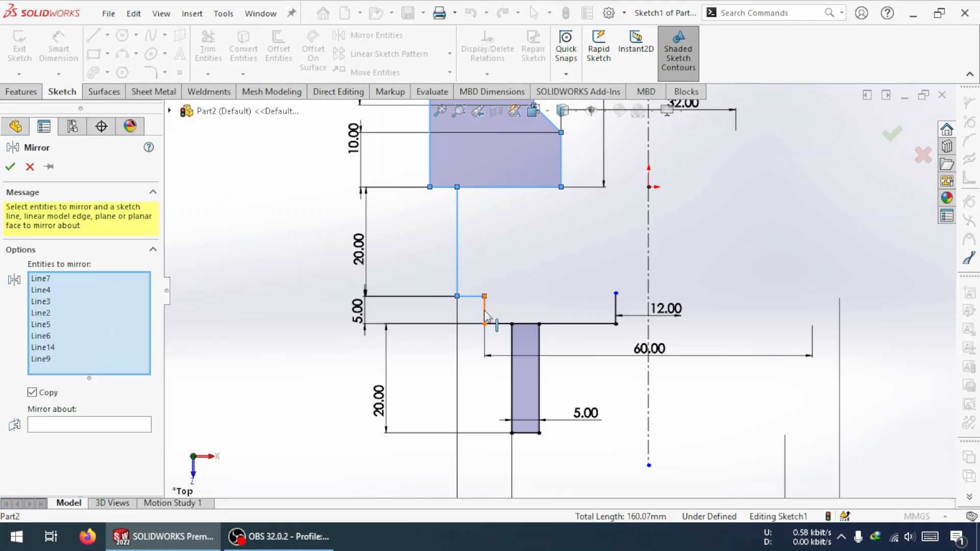
{"action": "left_click", "coordinate": [485, 312]}
{"action": "left_click", "coordinate": [525, 381]}
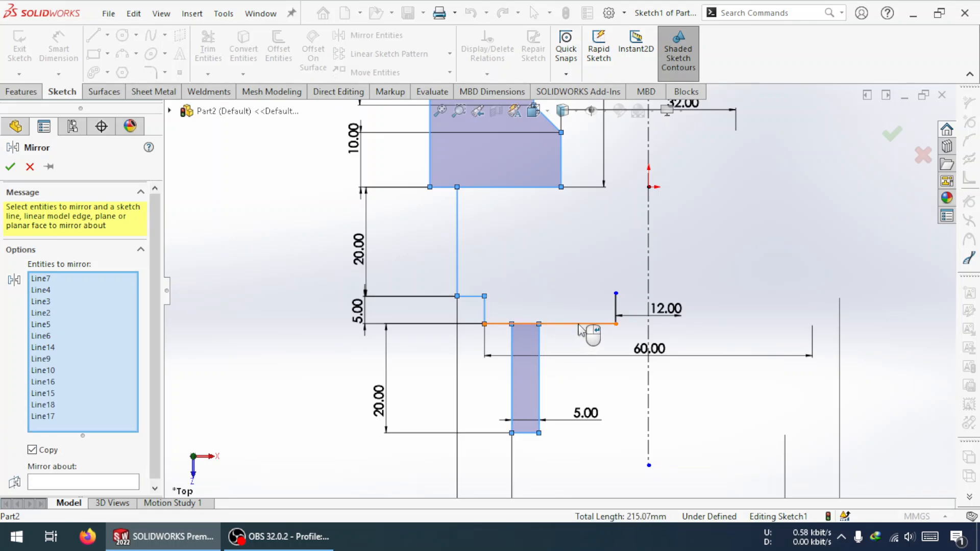
{"action": "left_click", "coordinate": [604, 324]}
{"action": "left_click", "coordinate": [617, 311]}
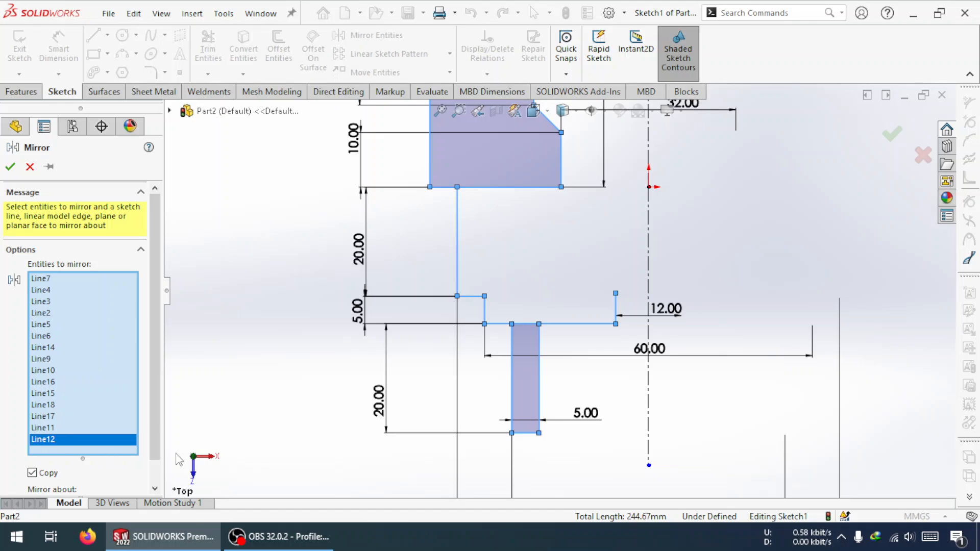
{"action": "left_click", "coordinate": [155, 469]}
{"action": "left_click", "coordinate": [64, 478]}
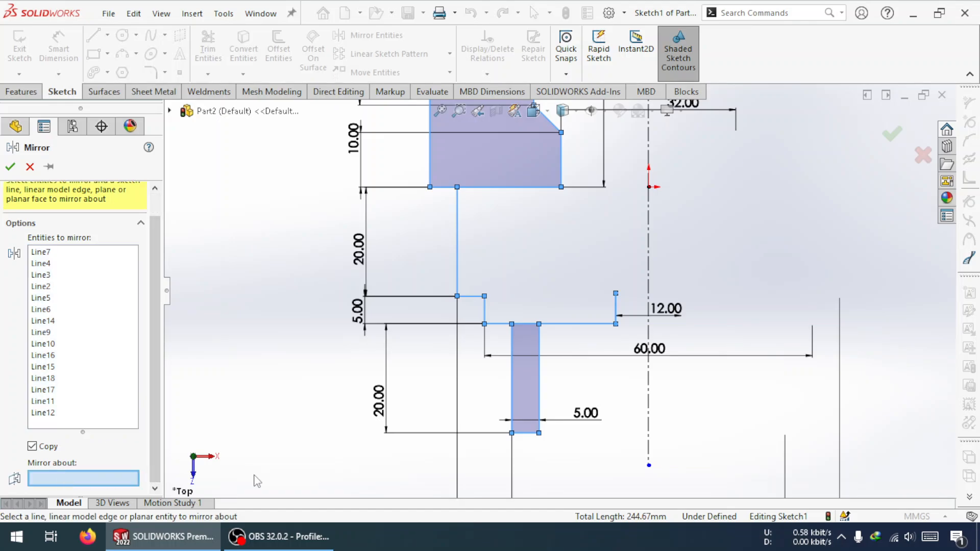
{"action": "left_click", "coordinate": [650, 413]}
{"action": "scroll", "coordinate": [719, 407], "scroll_direction": "up", "scroll_amount": 5}
{"action": "scroll", "coordinate": [518, 304], "scroll_direction": "down", "scroll_amount": 2}
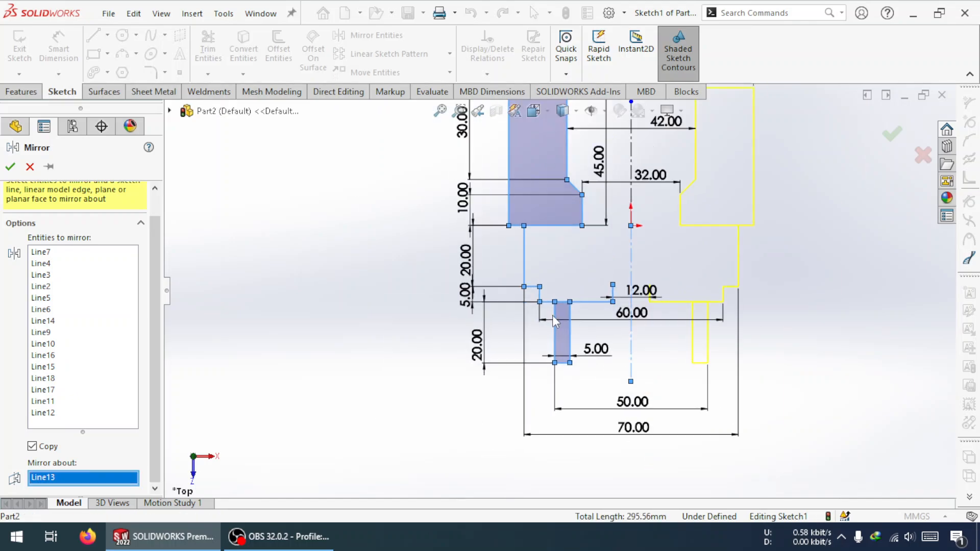
{"action": "left_click", "coordinate": [9, 167]}
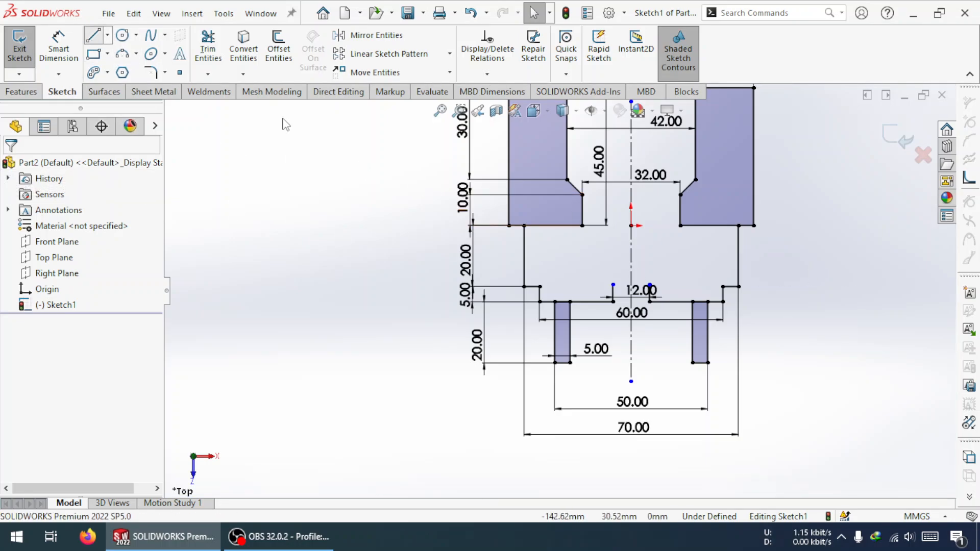
Step: Draw a horizontal line joining the free upper ends of the two short vertical lines beside the centerline
{"action": "left_click", "coordinate": [93, 35]}
{"action": "scroll", "coordinate": [653, 299], "scroll_direction": "down", "scroll_amount": 2}
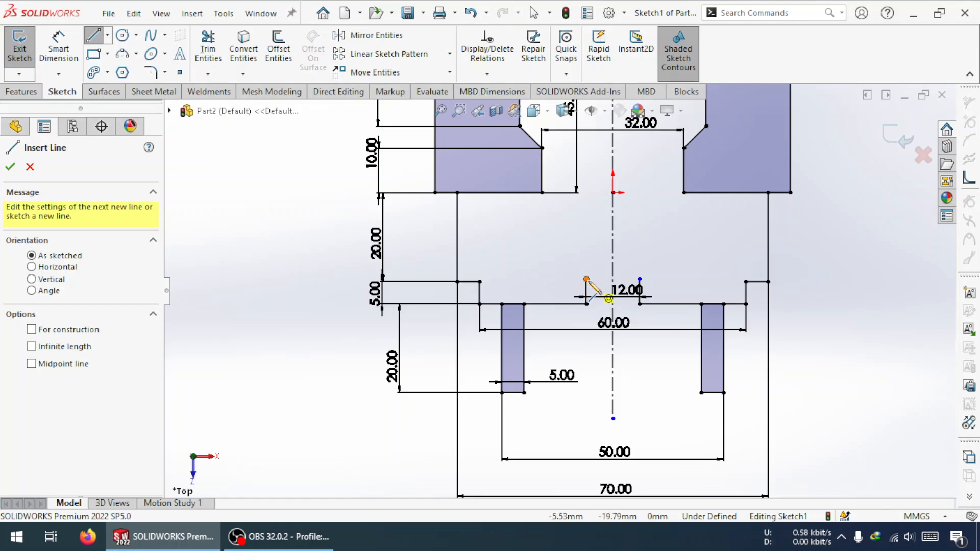
{"action": "left_click_drag", "start_coordinate": [587, 280], "coordinate": [639, 279]}
{"action": "key", "text": "Escape"}
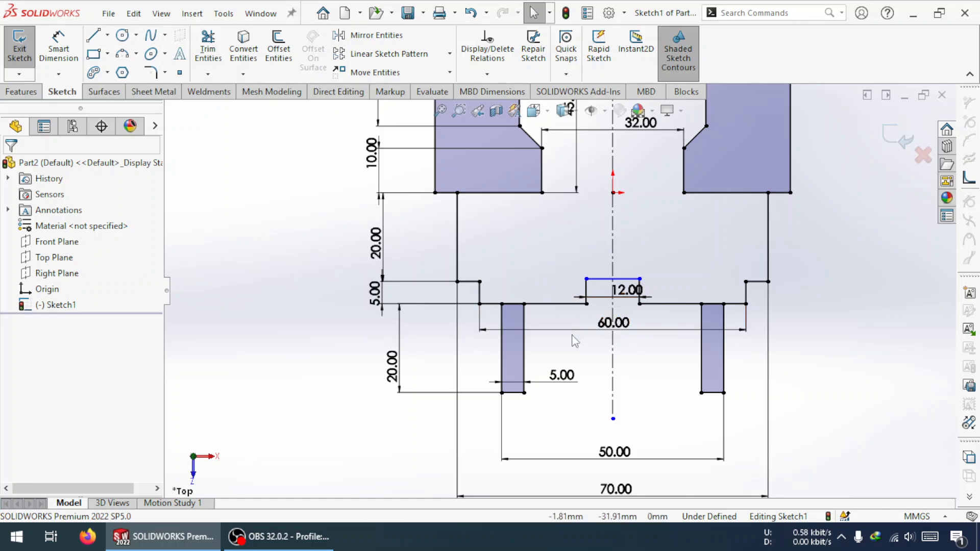
{"action": "left_click", "coordinate": [625, 279]}
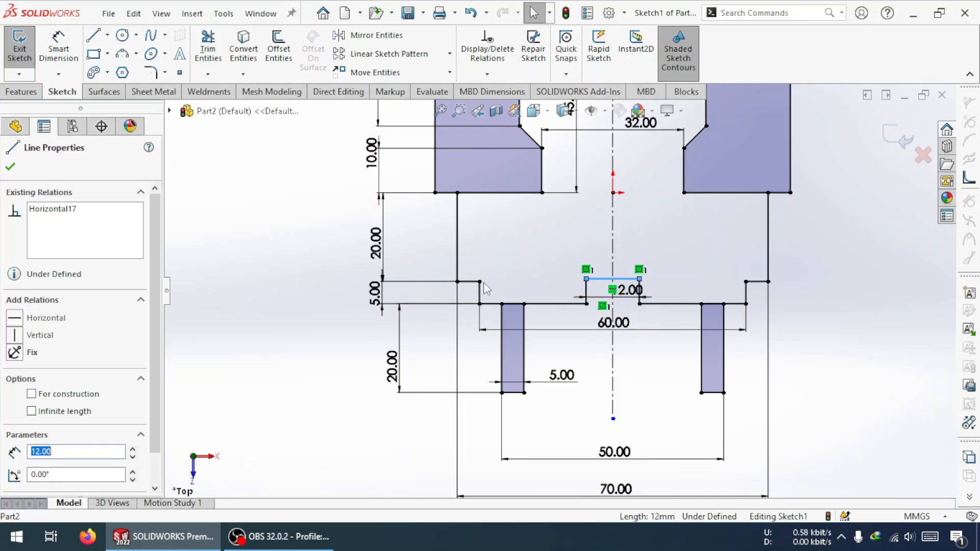
{"action": "left_click", "coordinate": [467, 281], "text": "ctrl"}
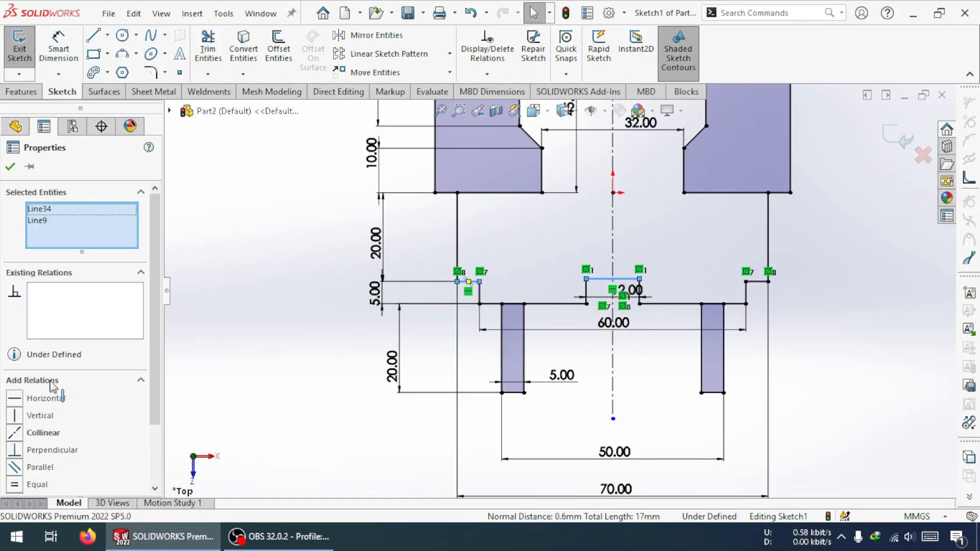
{"action": "left_click", "coordinate": [15, 398]}
{"action": "key", "text": "Escape"}
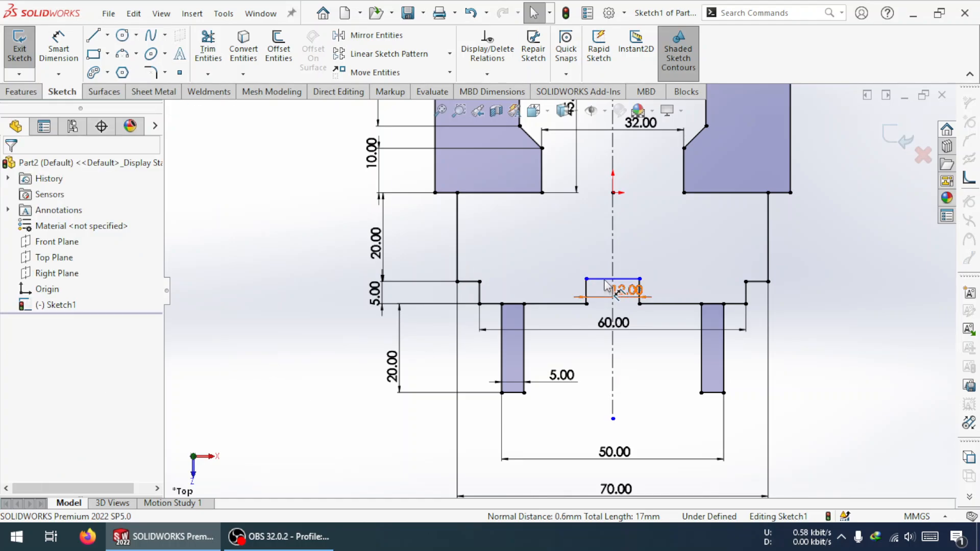
Step: Make the central notch's top line collinear with the left outer step's horizontal line, and place the 12 mm dimension just above the notch
{"action": "left_click", "coordinate": [641, 203]}
{"action": "left_click_drag", "start_coordinate": [624, 282], "coordinate": [622, 269]}
{"action": "left_click", "coordinate": [307, 381]}
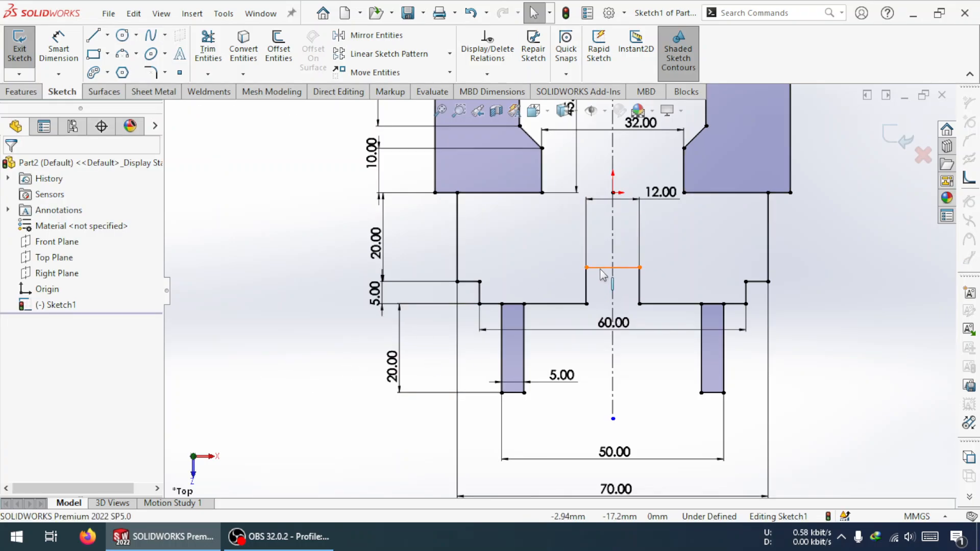
{"action": "left_click", "coordinate": [599, 269]}
{"action": "left_click", "coordinate": [462, 282], "text": "ctrl"}
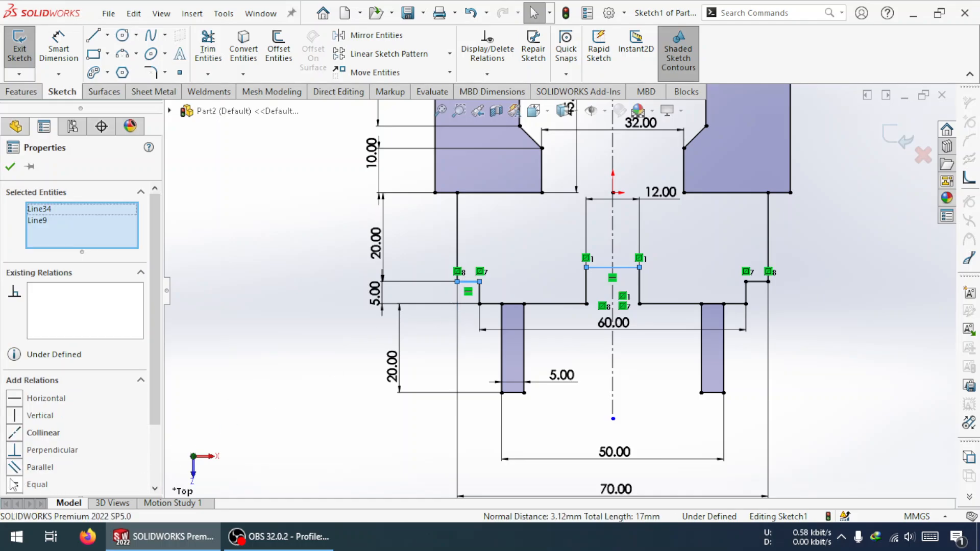
{"action": "left_click", "coordinate": [15, 433]}
{"action": "left_click", "coordinate": [366, 419]}
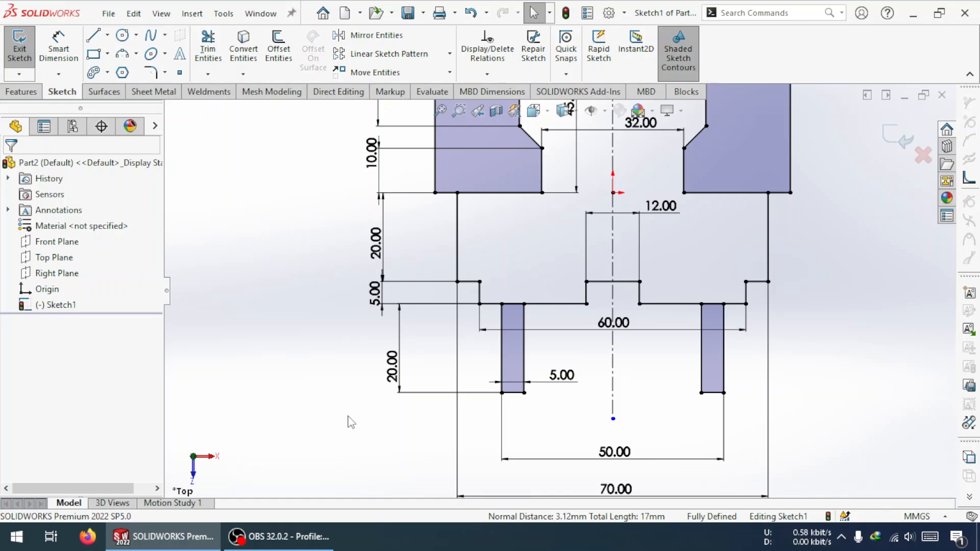
{"action": "left_click_drag", "start_coordinate": [665, 214], "coordinate": [681, 255]}
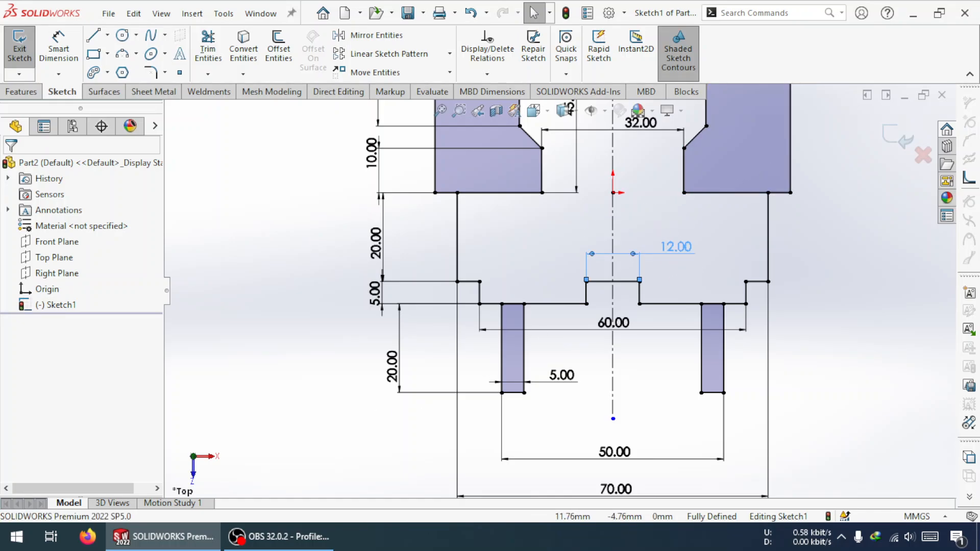
Step: Rearrange the 60, 50 and 70 mm width dimensions as stacked rows below the two narrow rectangles, in that order from the top
{"action": "scroll", "coordinate": [629, 420], "scroll_direction": "up", "scroll_amount": 2}
{"action": "scroll", "coordinate": [629, 420], "scroll_direction": "down", "scroll_amount": 4}
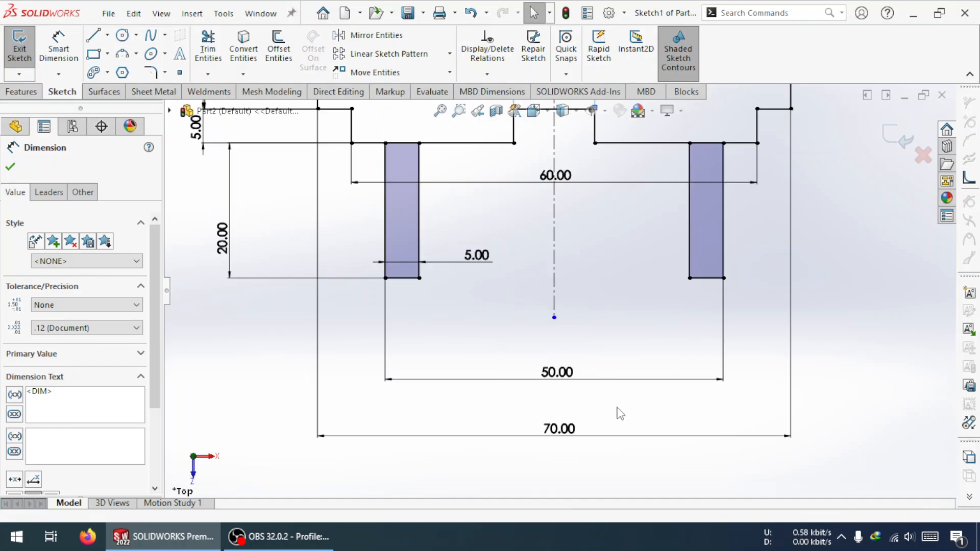
{"action": "left_click_drag", "start_coordinate": [559, 429], "coordinate": [559, 464]}
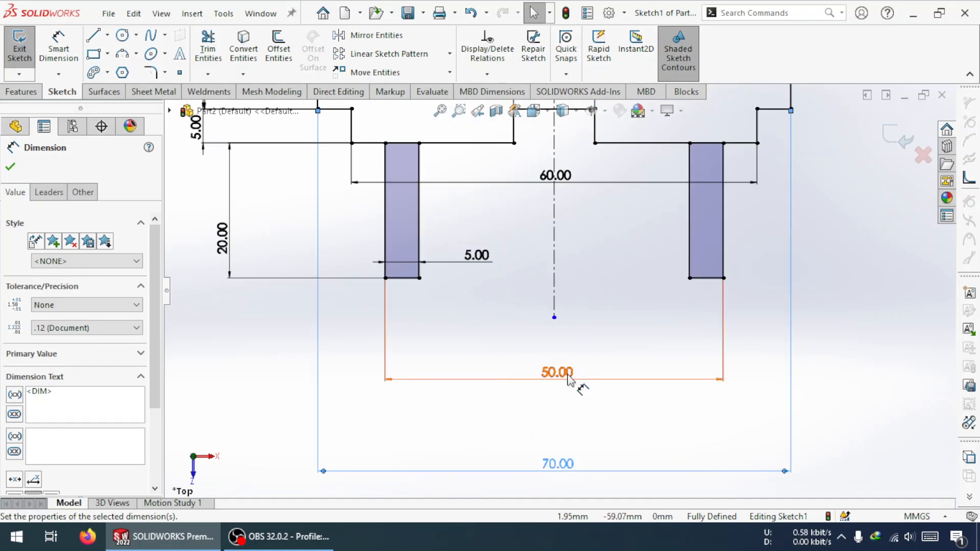
{"action": "left_click_drag", "start_coordinate": [568, 379], "coordinate": [568, 438]}
{"action": "left_click_drag", "start_coordinate": [565, 191], "coordinate": [575, 366]}
{"action": "left_click_drag", "start_coordinate": [579, 442], "coordinate": [579, 411]}
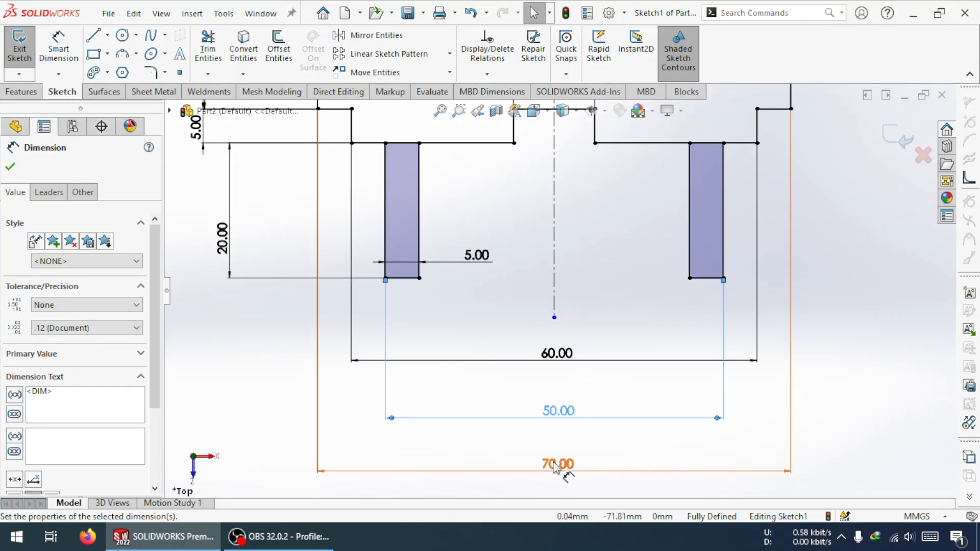
{"action": "left_click_drag", "start_coordinate": [554, 466], "coordinate": [563, 447]}
{"action": "mouse_move", "coordinate": [566, 410]}
{"action": "left_mouse_down"}
{"action": "mouse_move", "coordinate": [574, 394]}
{"action": "mouse_move", "coordinate": [564, 396]}
{"action": "left_mouse_up"}
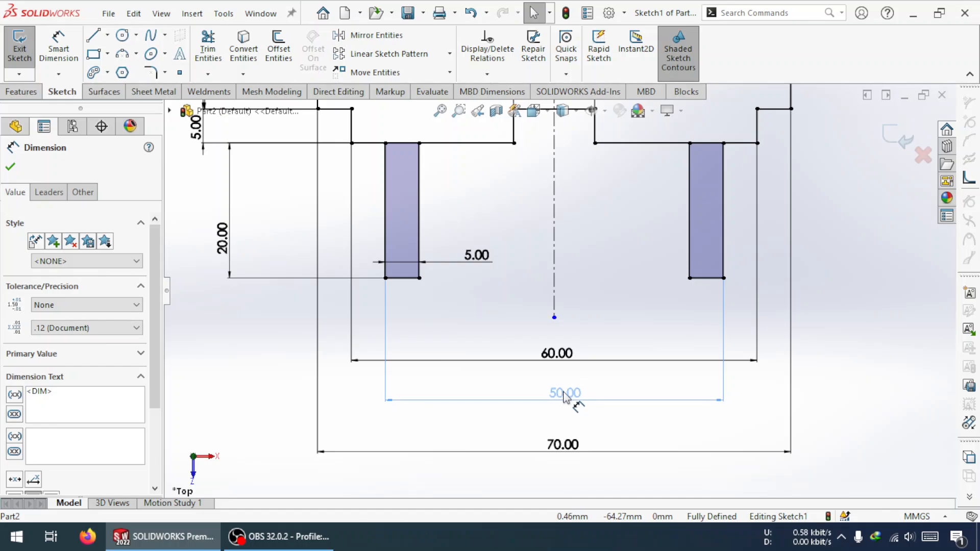
{"action": "left_click_drag", "start_coordinate": [565, 444], "coordinate": [549, 430]}
Step: Replace the left rectangle's 20 mm height dimension with one from the right bottom edge to the right rectangle's lower edge, placed outside the profile
{"action": "left_click", "coordinate": [222, 230]}
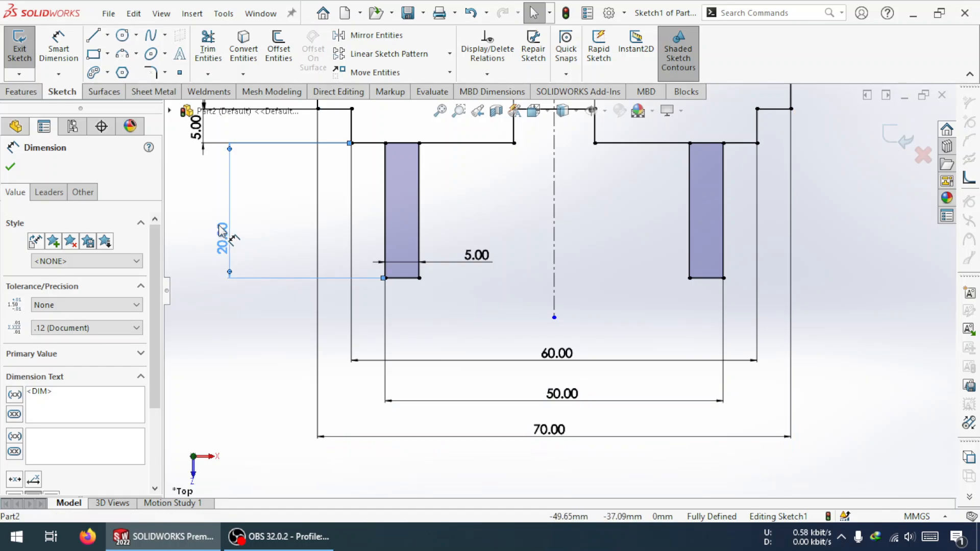
{"action": "key", "text": "Escape"}
{"action": "left_click", "coordinate": [219, 224]}
{"action": "key", "text": "Delete"}
{"action": "left_click", "coordinate": [71, 57]}
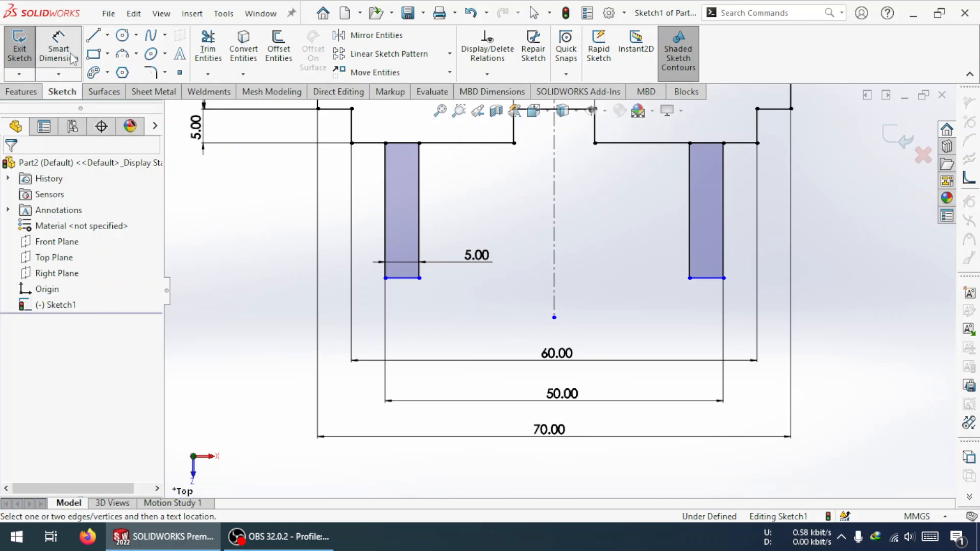
{"action": "left_click", "coordinate": [706, 279]}
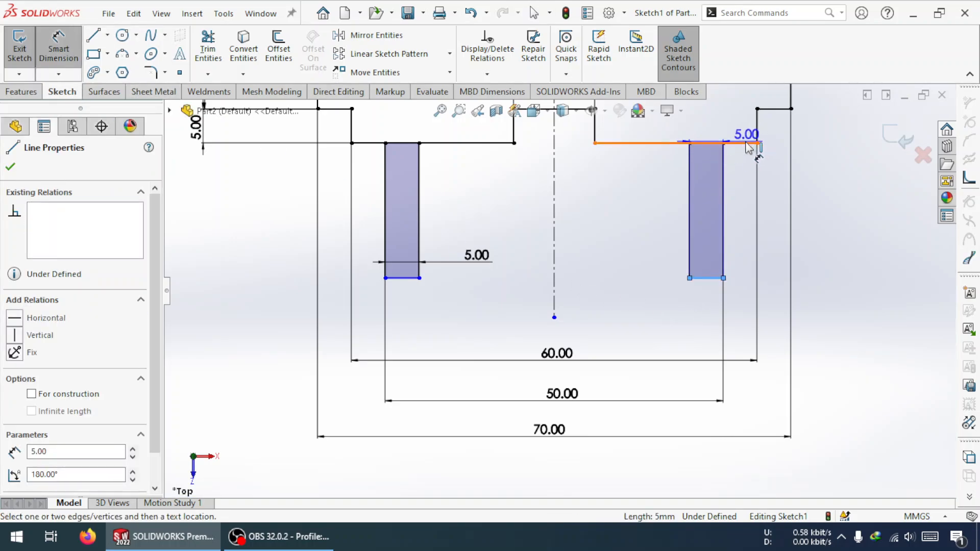
{"action": "left_click", "coordinate": [748, 145]}
{"action": "left_click", "coordinate": [850, 234]}
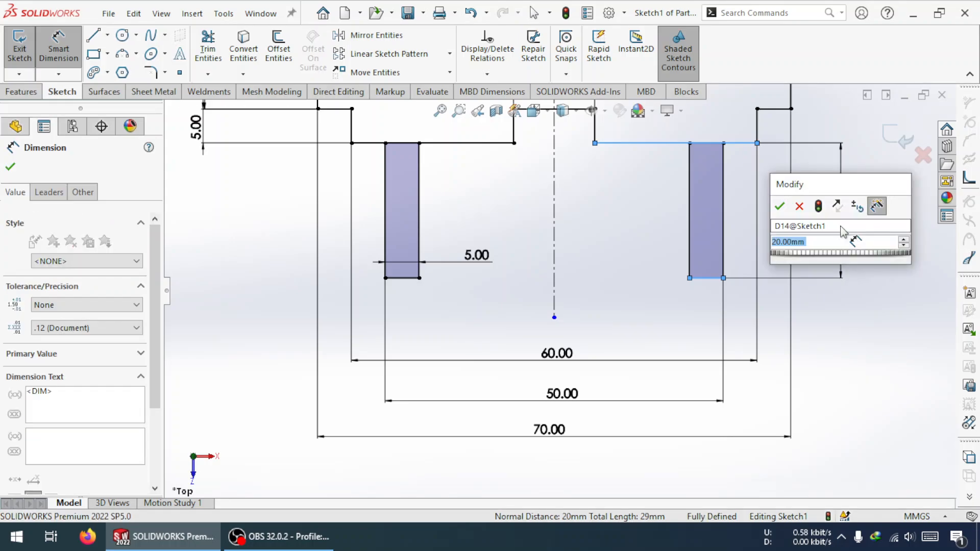
{"action": "key", "text": "Return"}
Step: Replace the lower body's left 20 mm height dimension with an equivalent one on the right side, down to the outer step line
{"action": "scroll", "coordinate": [538, 199], "scroll_direction": "up", "scroll_amount": 3}
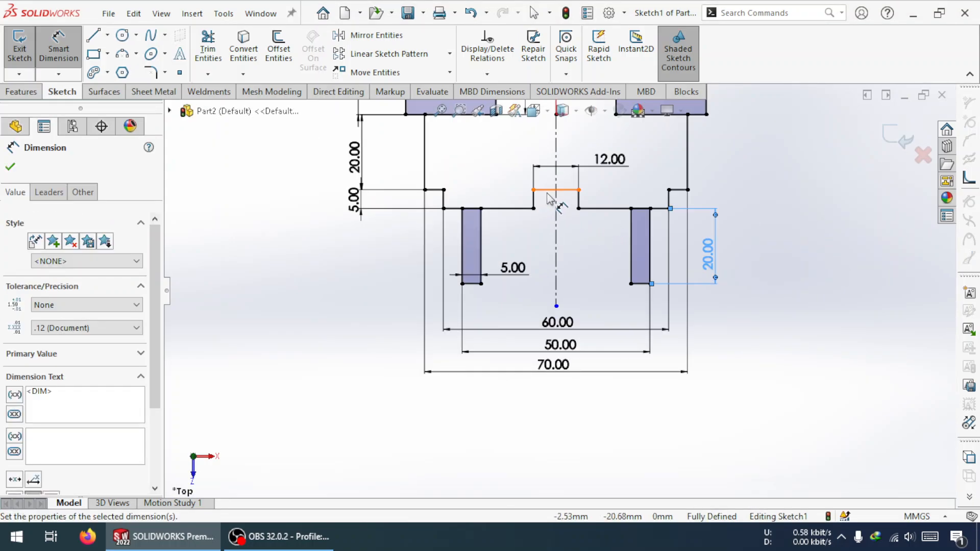
{"action": "scroll", "coordinate": [548, 199], "scroll_direction": "up", "scroll_amount": 2}
{"action": "scroll", "coordinate": [444, 196], "scroll_direction": "down", "scroll_amount": 4}
{"action": "left_click", "coordinate": [419, 223]}
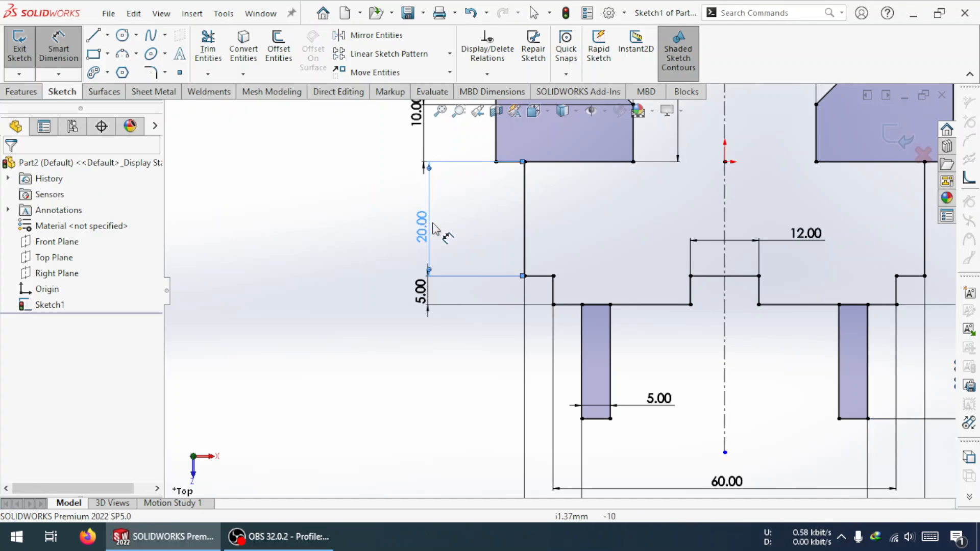
{"action": "key", "text": "Delete"}
{"action": "scroll", "coordinate": [740, 223], "scroll_direction": "up", "scroll_amount": 3}
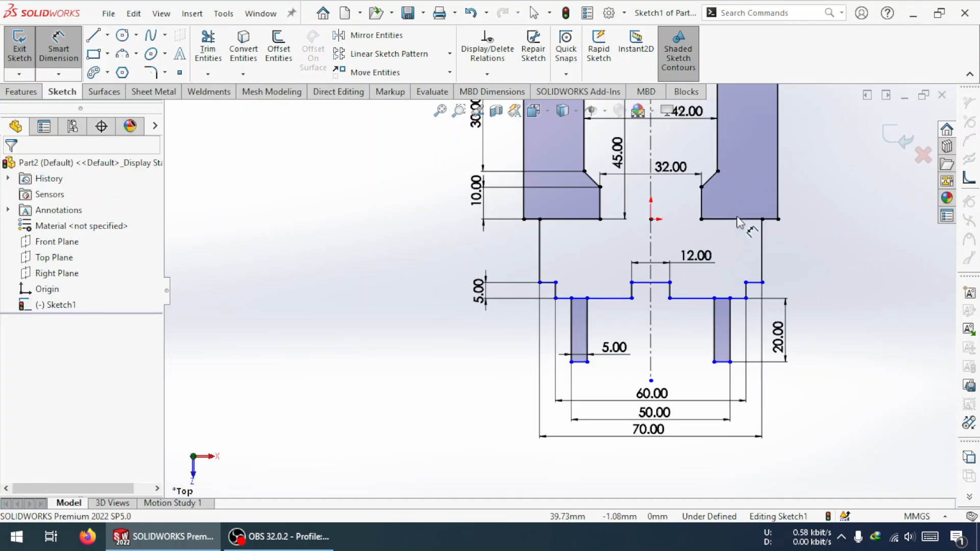
{"action": "left_click", "coordinate": [746, 219]}
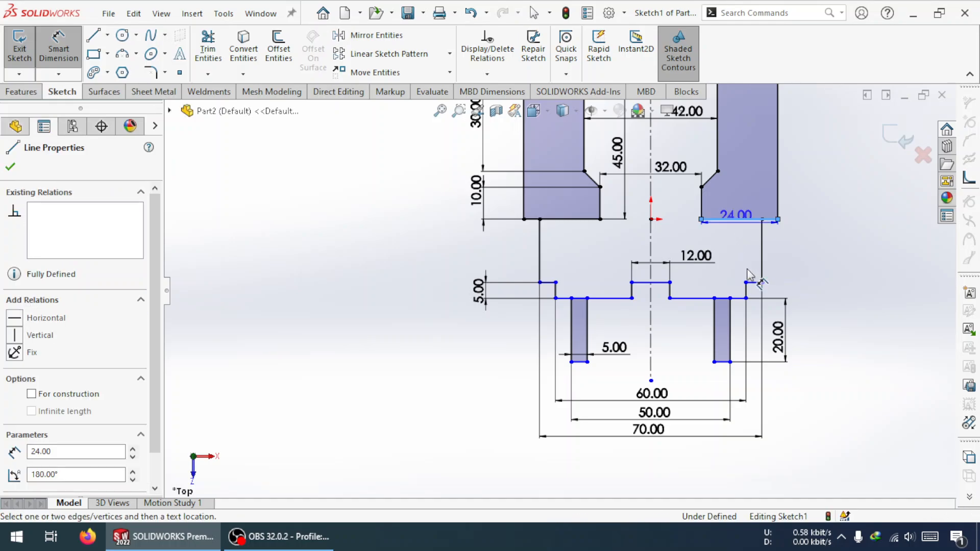
{"action": "left_click", "coordinate": [753, 282]}
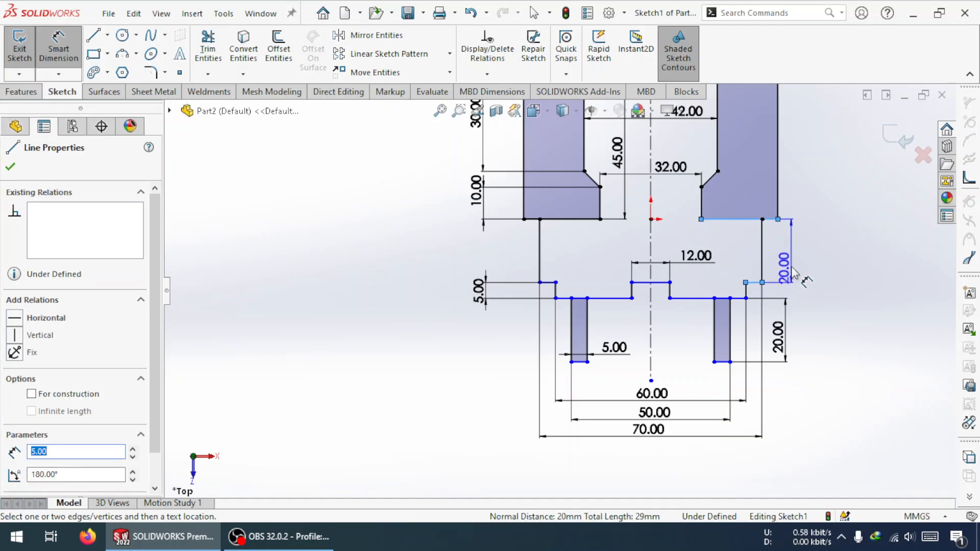
{"action": "left_click", "coordinate": [794, 258]}
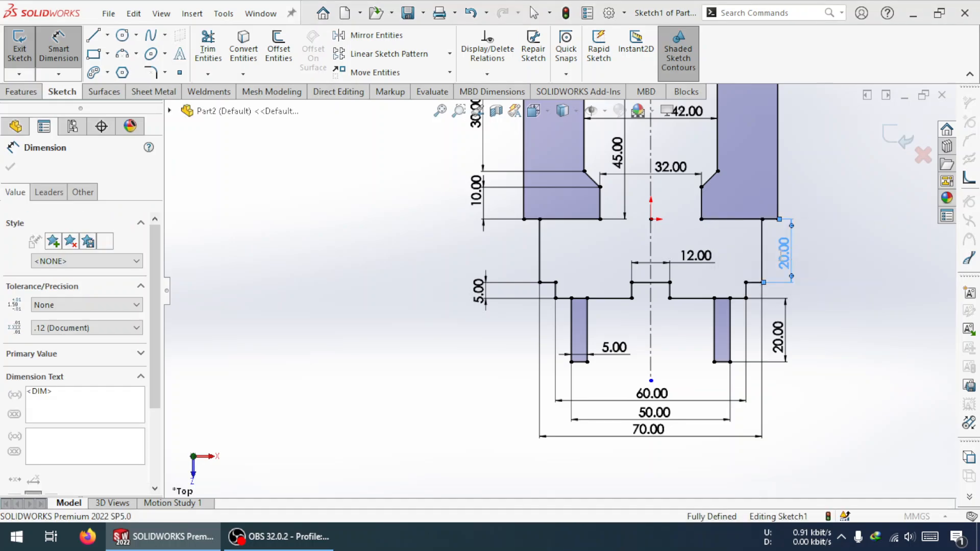
Step: Delete the upper left block's 30 mm dimension and dimension the right block's inner vertical line at 30 mm, placed outside the profile
{"action": "scroll", "coordinate": [585, 198], "scroll_direction": "up", "scroll_amount": 3}
{"action": "scroll", "coordinate": [580, 205], "scroll_direction": "down", "scroll_amount": 2}
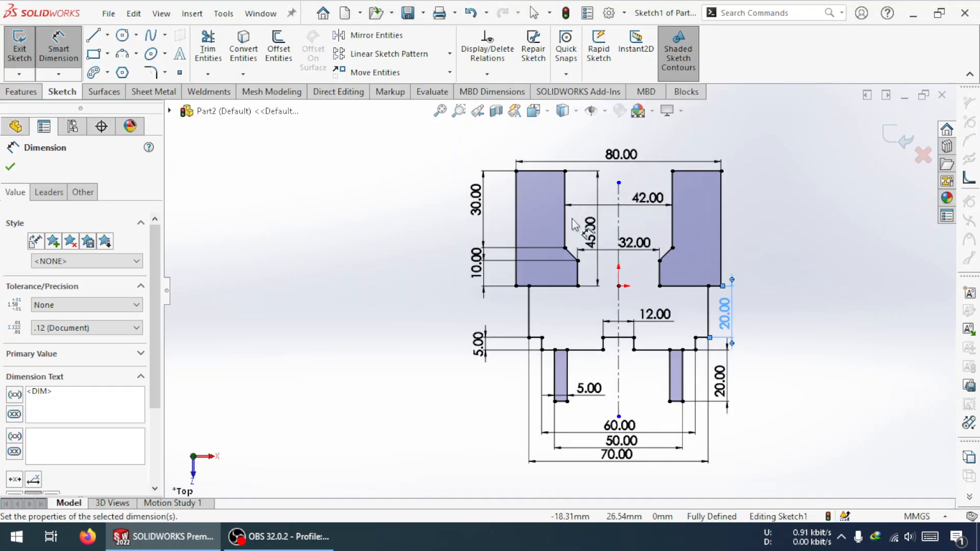
{"action": "left_click", "coordinate": [478, 209]}
{"action": "key", "text": "Delete"}
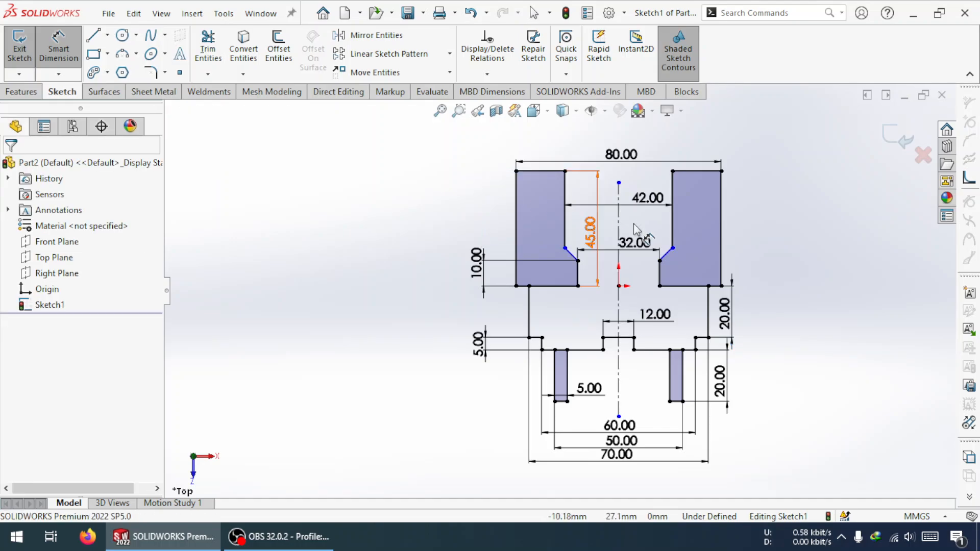
{"action": "left_click", "coordinate": [673, 233]}
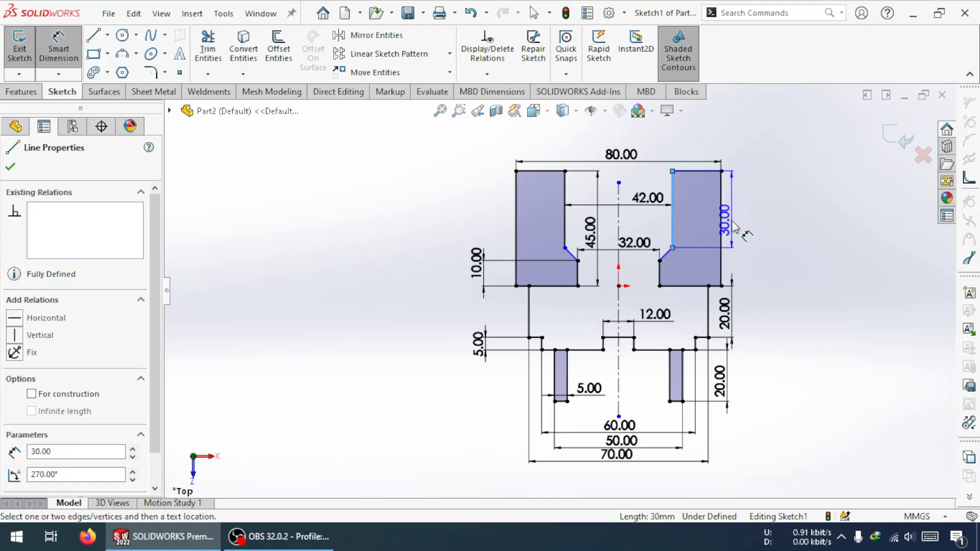
{"action": "left_click", "coordinate": [741, 226]}
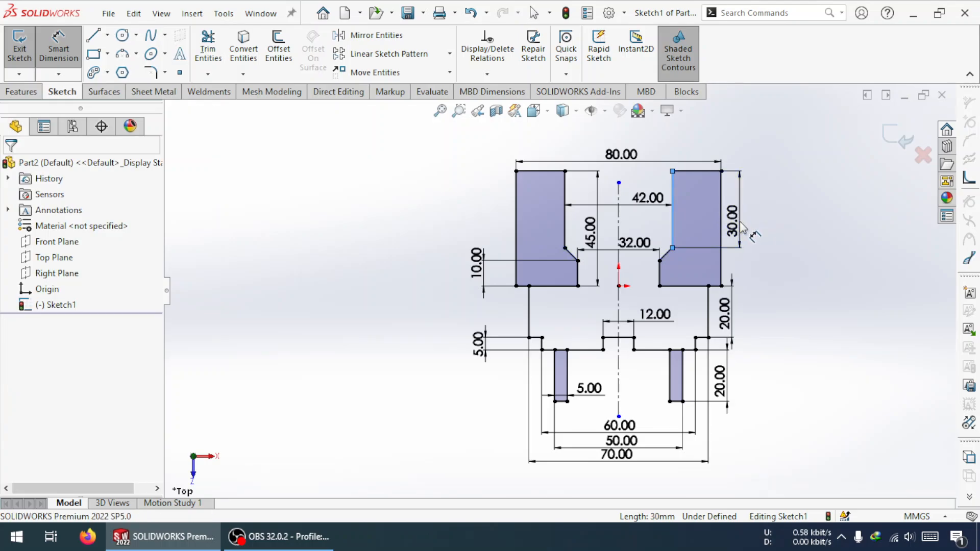
{"action": "key", "text": "Return"}
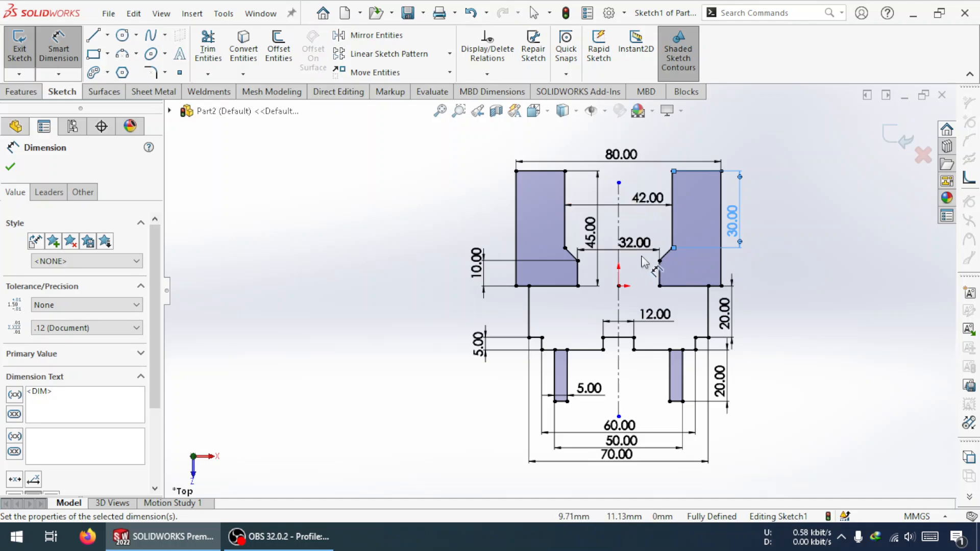
Step: Move the 45 mm dimension outside the left edge, and shift the 42, 32 and 12 mm dimension texts onto the centerline
{"action": "left_click_drag", "start_coordinate": [595, 236], "coordinate": [483, 217]}
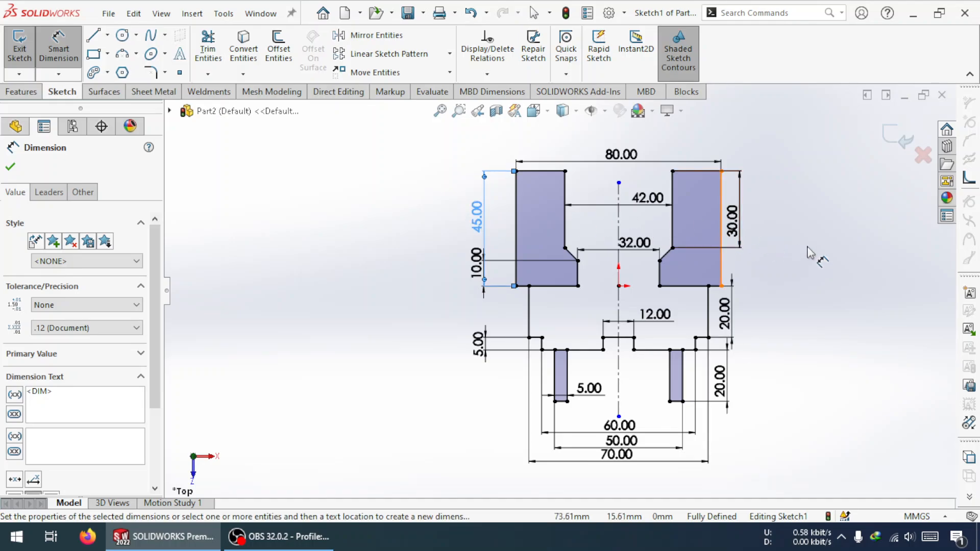
{"action": "left_click_drag", "start_coordinate": [612, 205], "coordinate": [613, 208]}
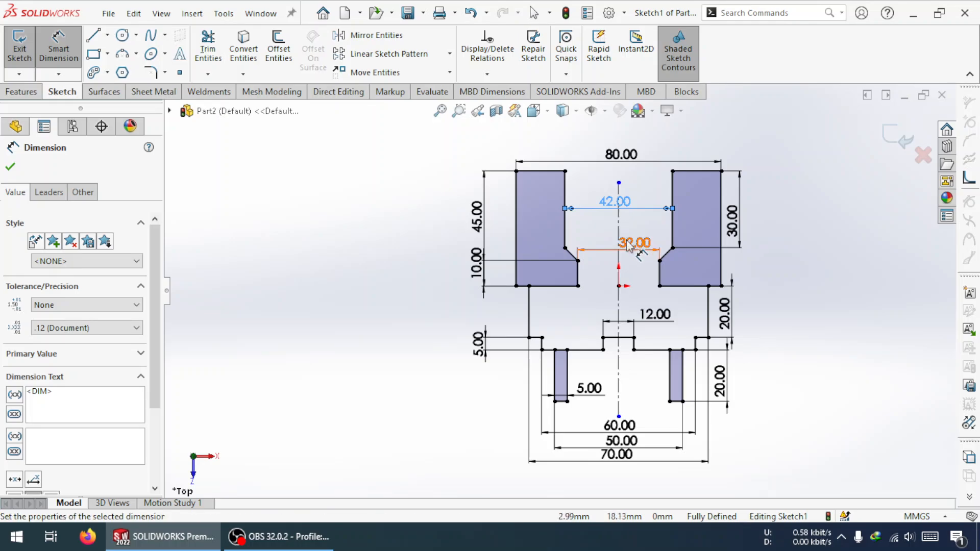
{"action": "left_click_drag", "start_coordinate": [632, 243], "coordinate": [627, 239]}
{"action": "left_click_drag", "start_coordinate": [656, 321], "coordinate": [629, 317]}
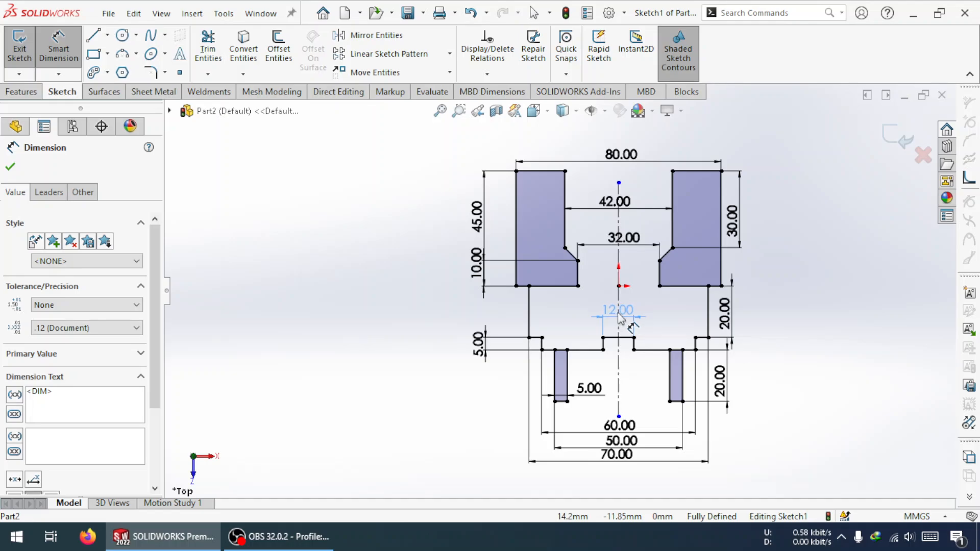
{"action": "left_click", "coordinate": [825, 357]}
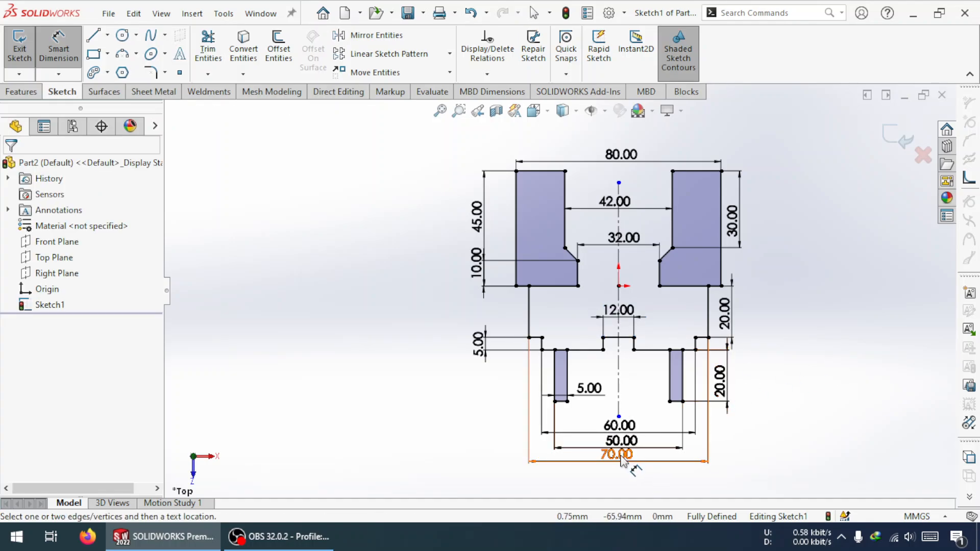
Step: Space the 60, 50 and 70 mm dimension rows evenly below the profile with their texts aligned near the centerline
{"action": "left_click_drag", "start_coordinate": [621, 454], "coordinate": [632, 426]}
{"action": "left_click", "coordinate": [628, 427]}
{"action": "left_click", "coordinate": [640, 403]}
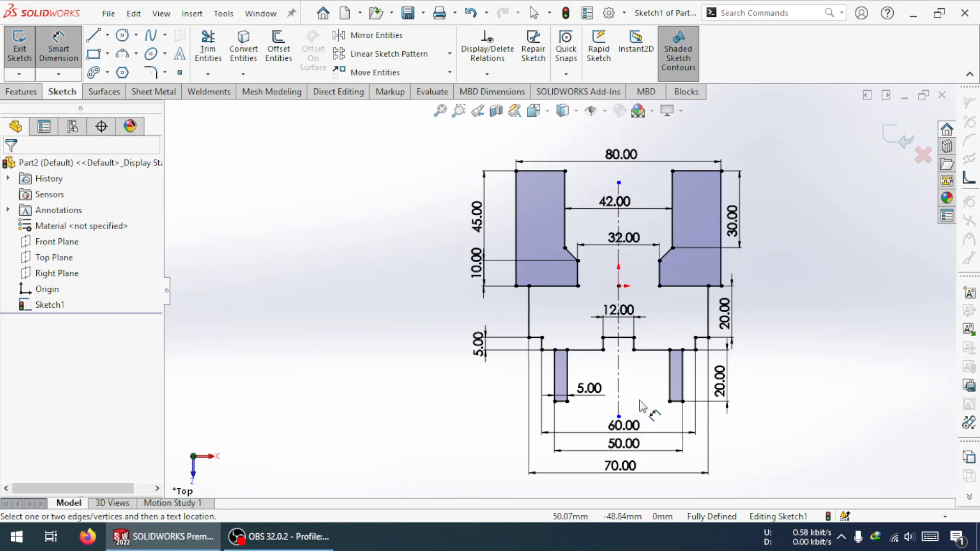
Step: Shift the left rectangle's 5 mm dimension text slightly toward the centerline and exit the sketch
{"action": "left_click_drag", "start_coordinate": [592, 391], "coordinate": [601, 388]}
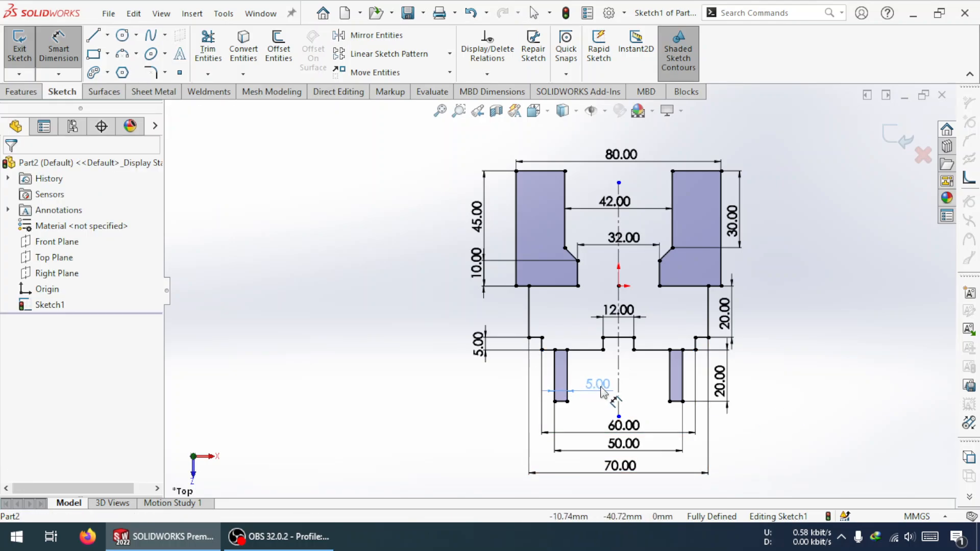
{"action": "left_click", "coordinate": [818, 399]}
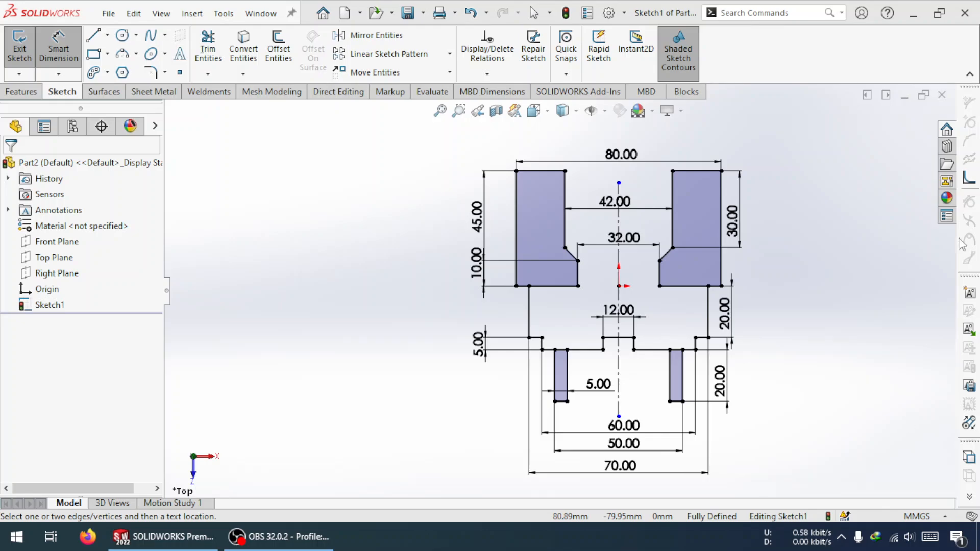
{"action": "double_click", "coordinate": [894, 128]}
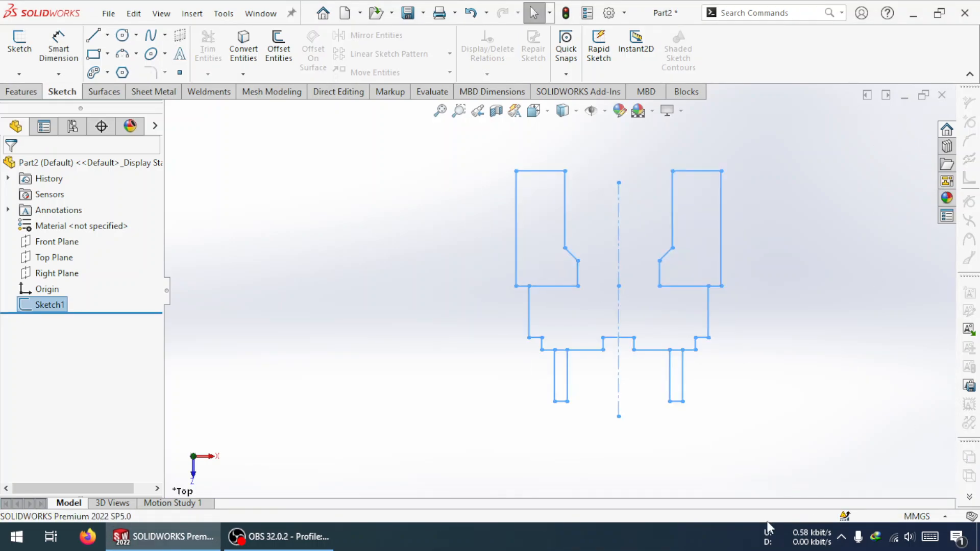